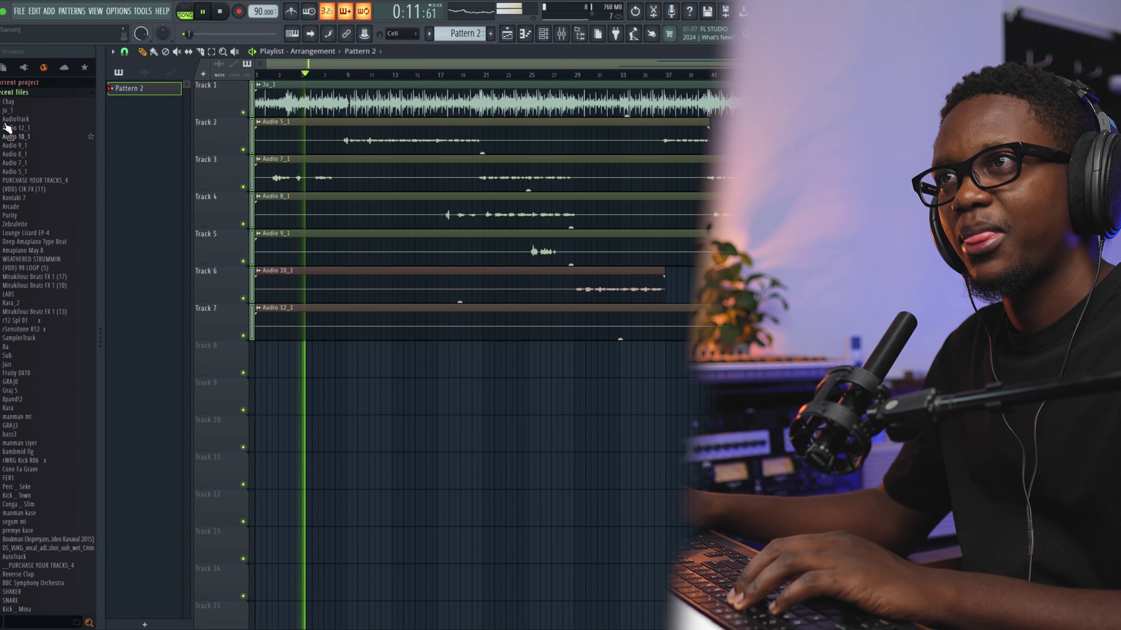
Collapse the Recent files folder in the Browser so the library folders are listed.
click(14, 92)
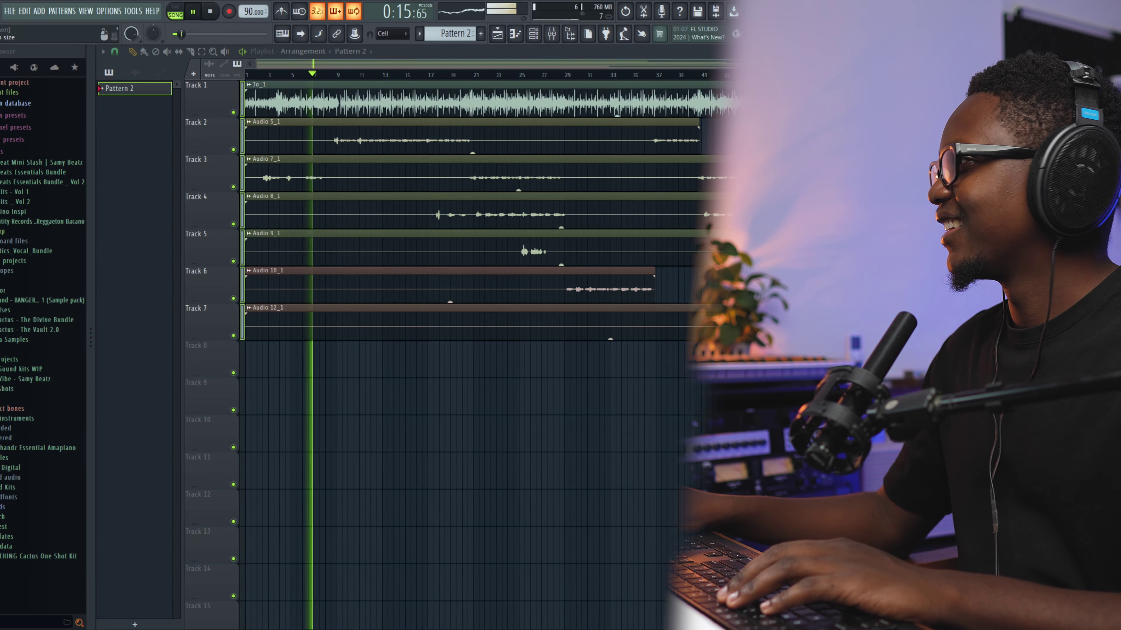
Zoom the Playlist and bring the Jo_1 clip on Track 1 down to -2.9dB gain.
scroll(485, 309, up, 3)
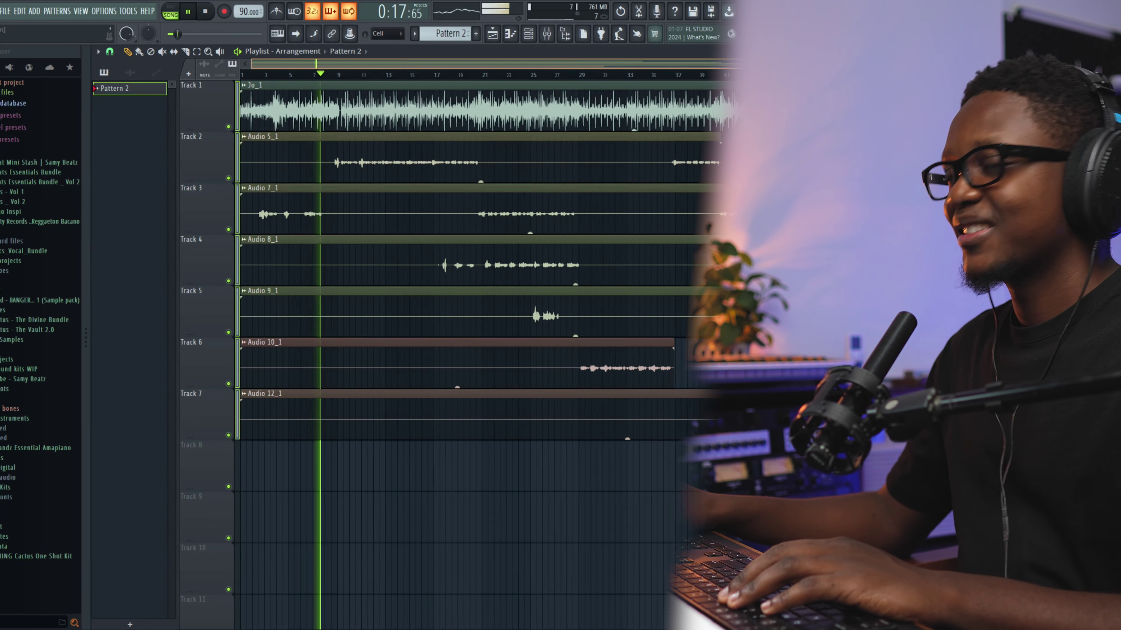
scroll(698, 92, up, 4)
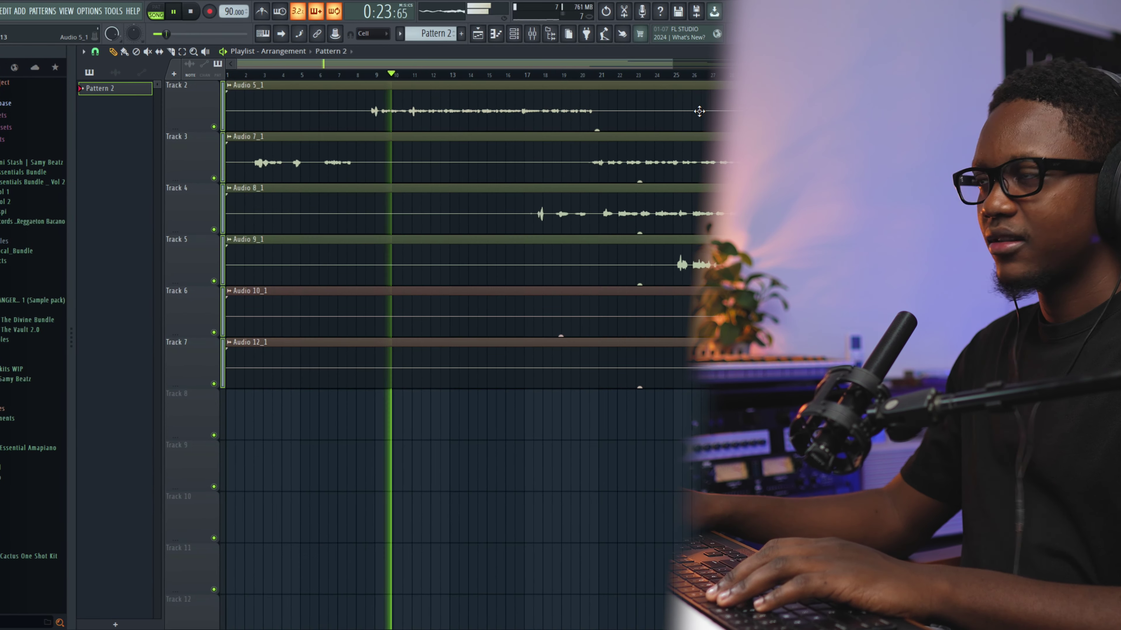
drag(666, 61, 506, 62)
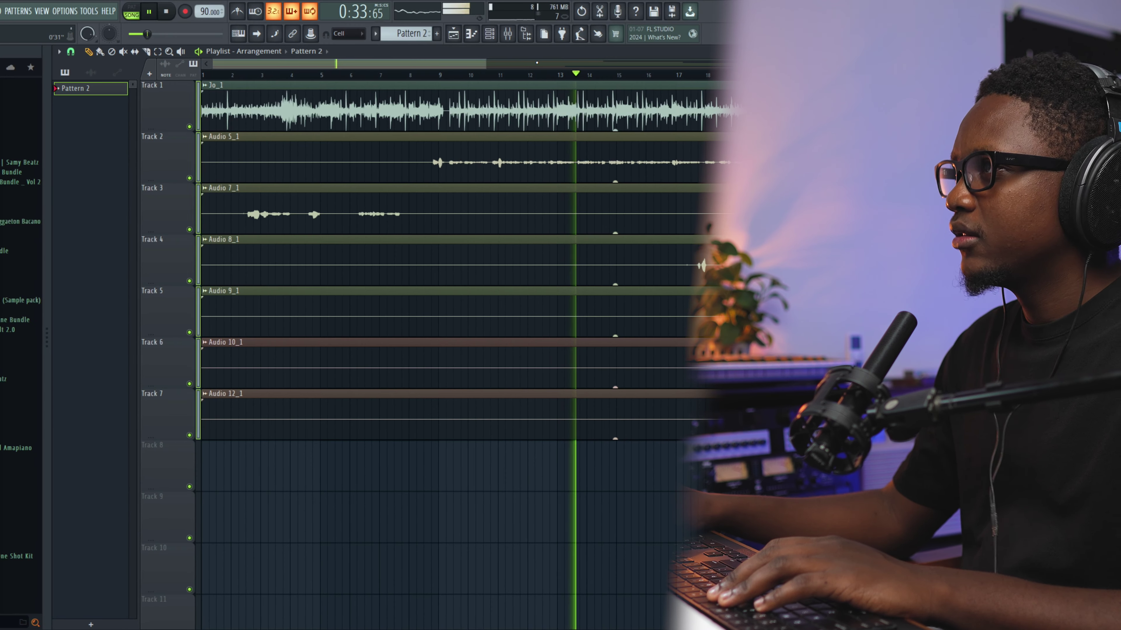
key(F9)
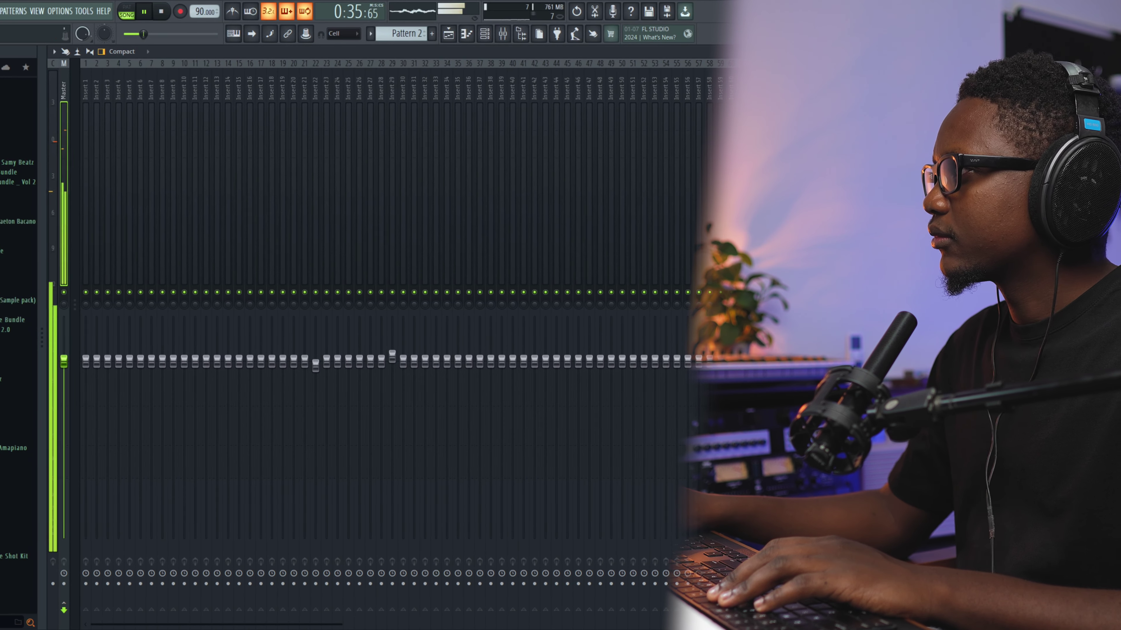
key(F9)
scroll(607, 131, down, 5)
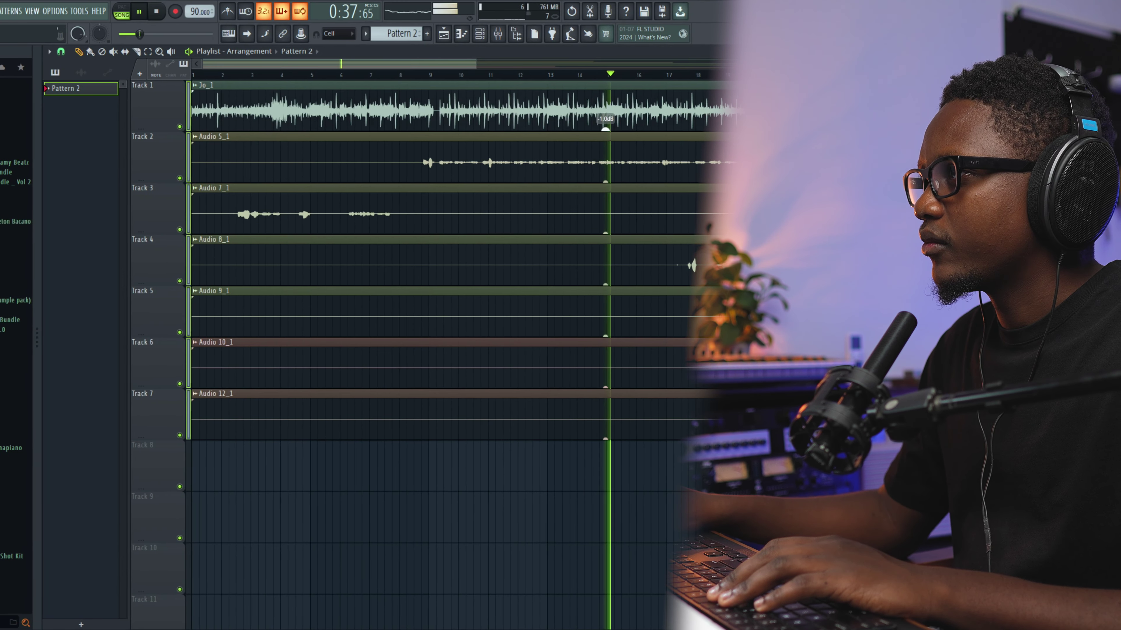
scroll(602, 129, up, 1)
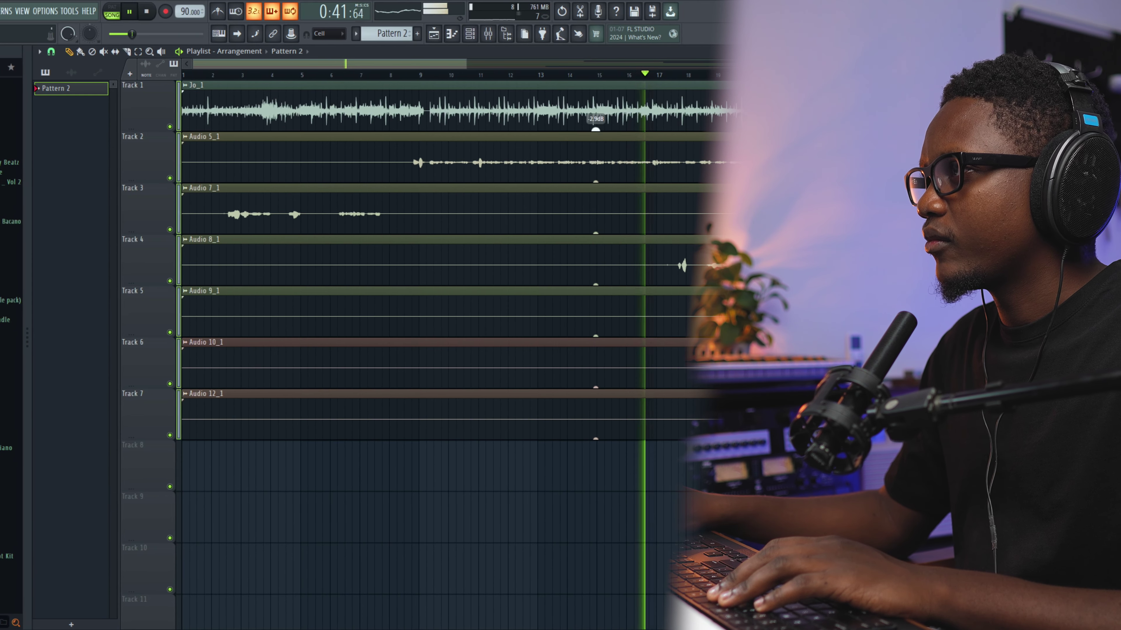
Set the Audio 8_1 clip's gain to exactly -6 dB via Type in value.
right_click(595, 129)
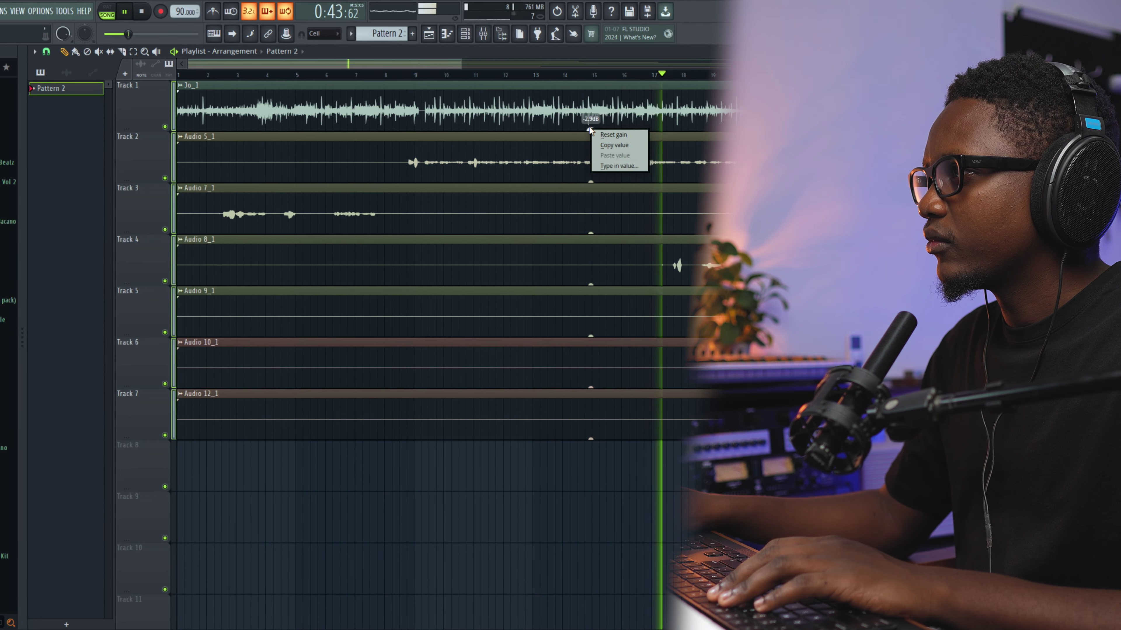
click(617, 165)
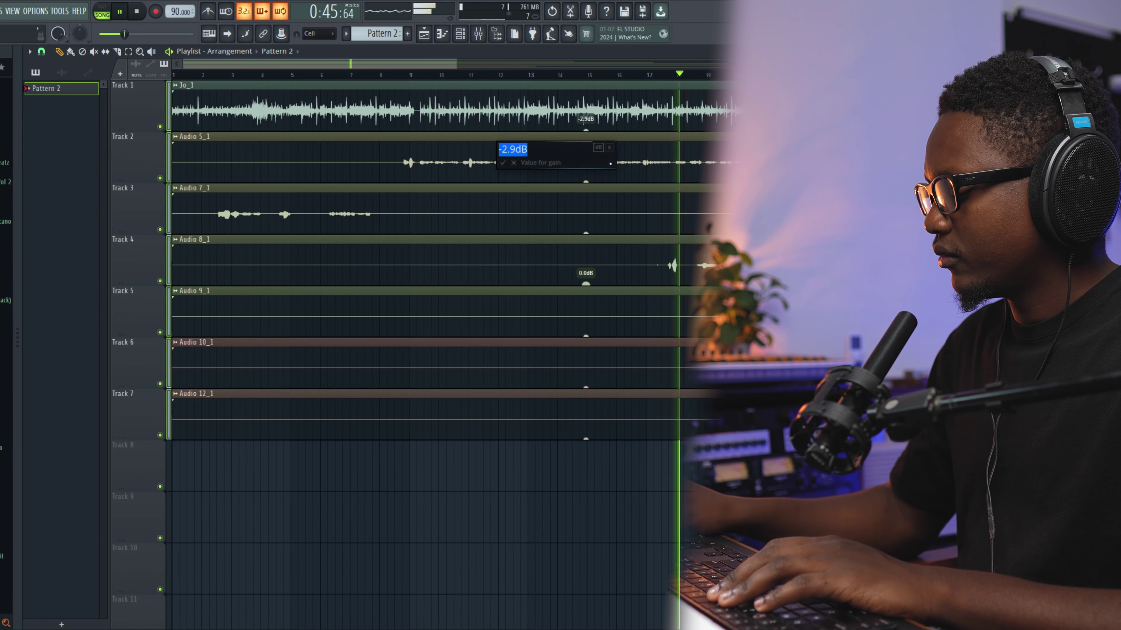
text(-6)
key(Return)
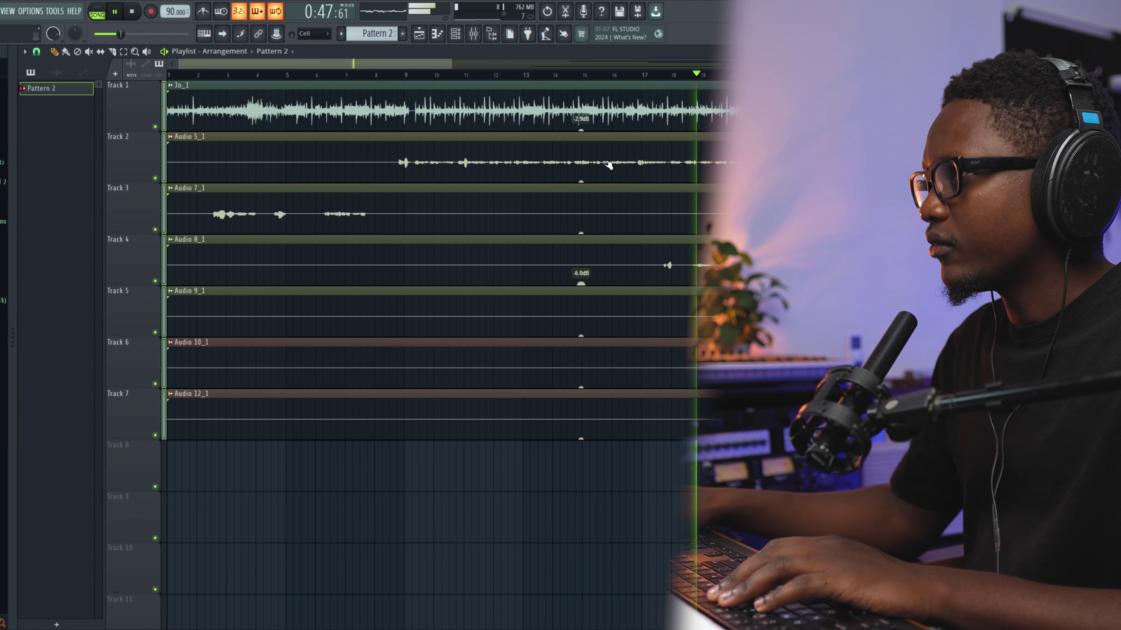
Lower the Jo_1 clip's gain handle on Track 1 to -6.0dB.
right_click(577, 131)
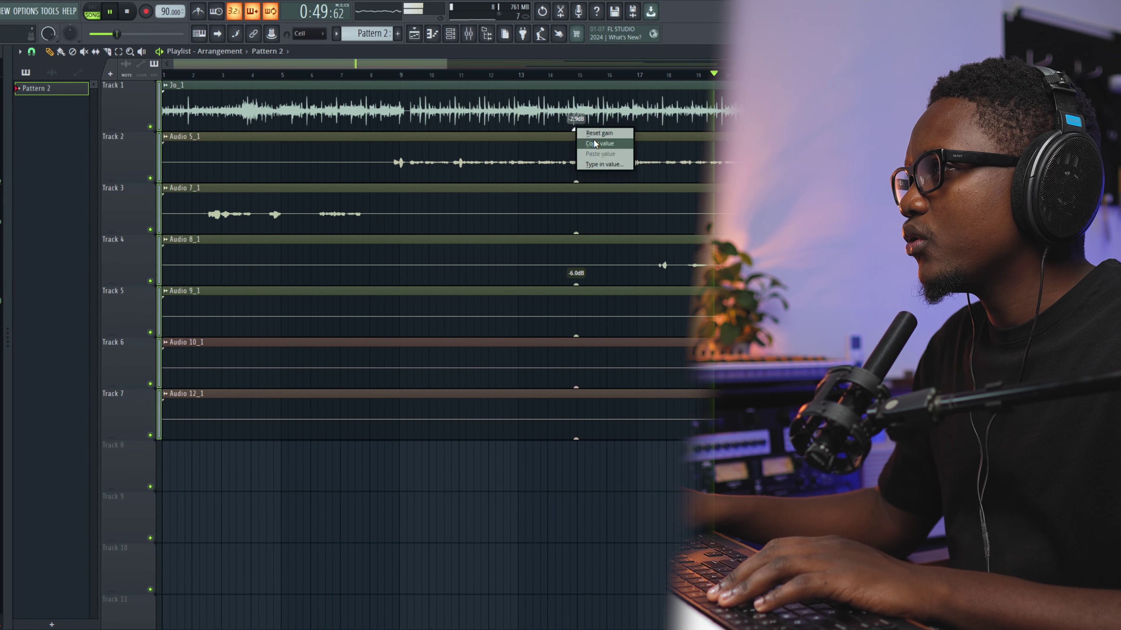
click(590, 146)
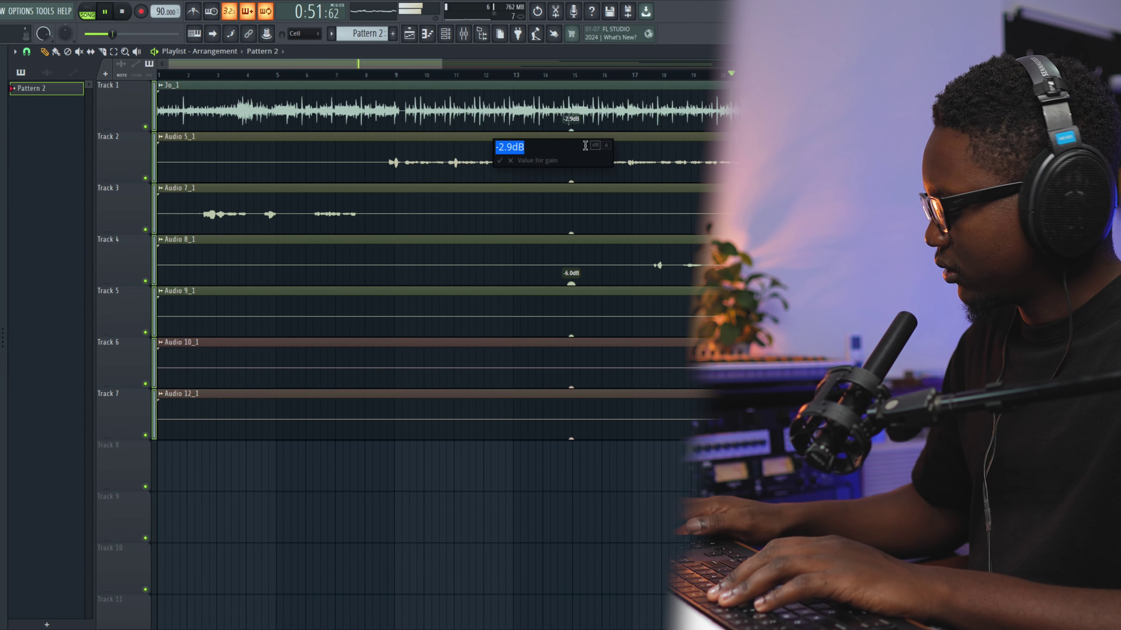
key(Escape)
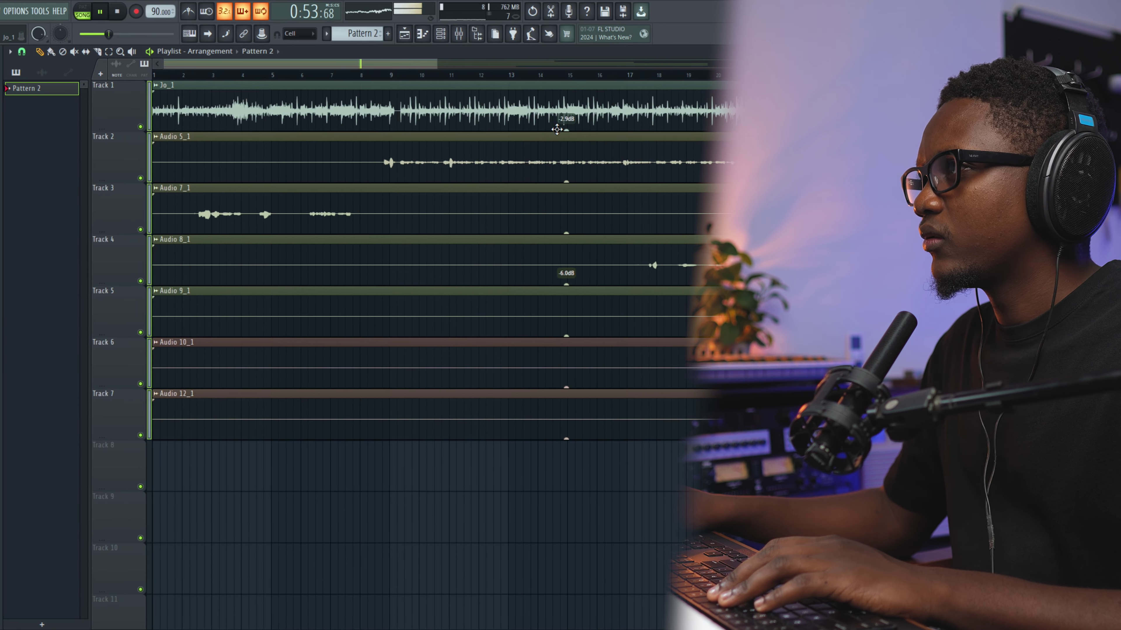
mouse_move(567, 131)
mouse_down()
mouse_move(567, 140)
mouse_move(558, 130)
mouse_up()
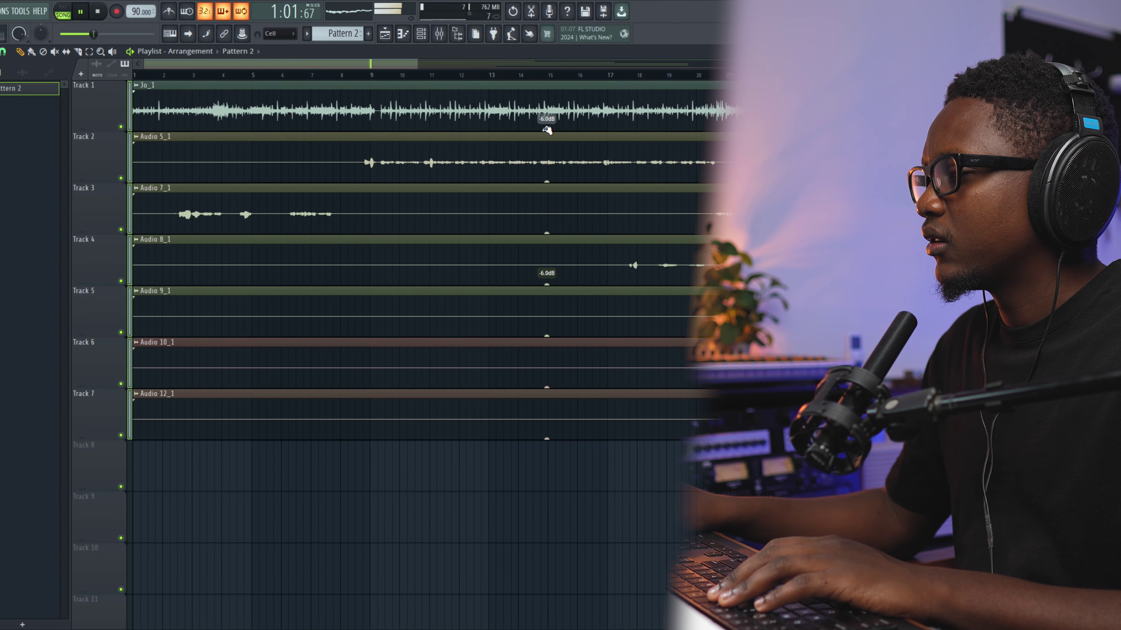
Select bars 9 to 21 across all vocal tracks, play that section, then zoom in.
key(space)
drag(420, 62, 561, 62)
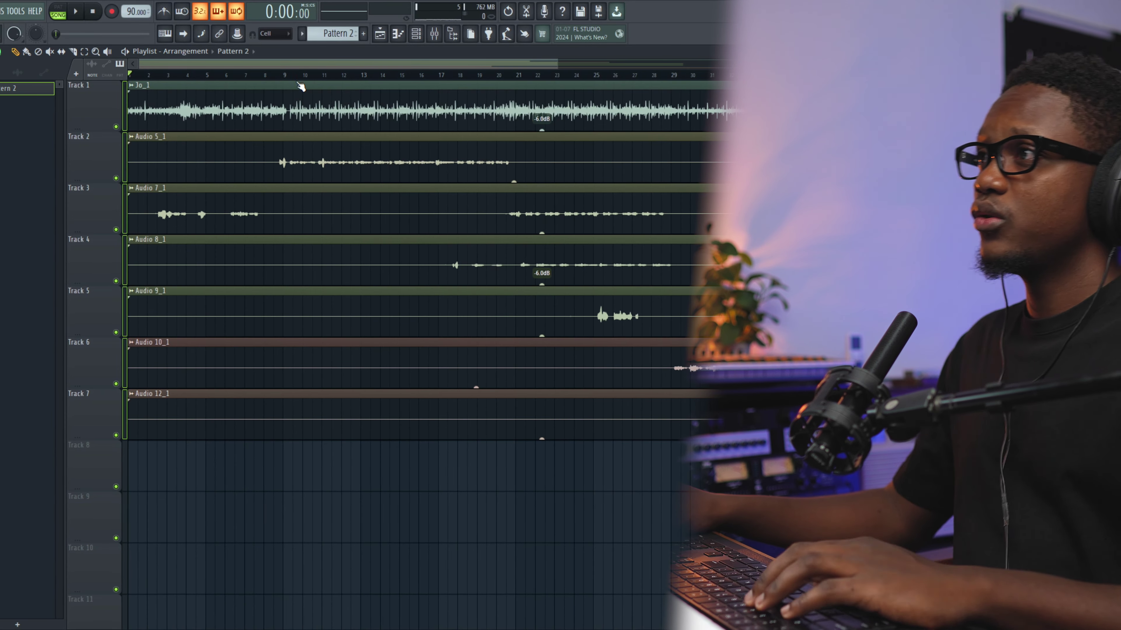
drag(285, 80, 512, 135)
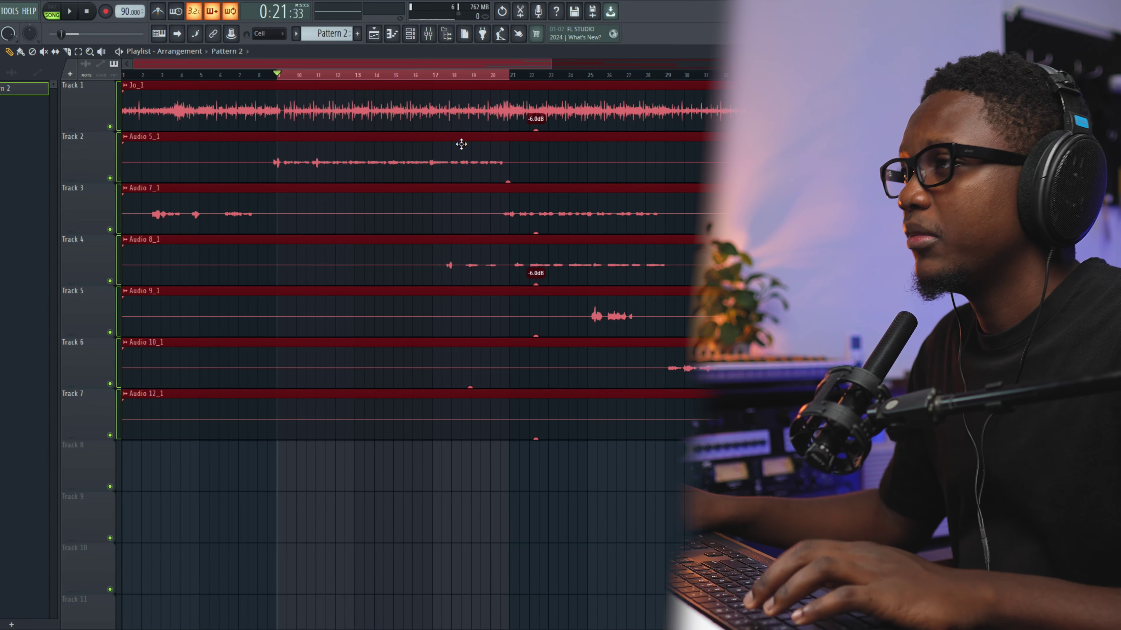
key(space)
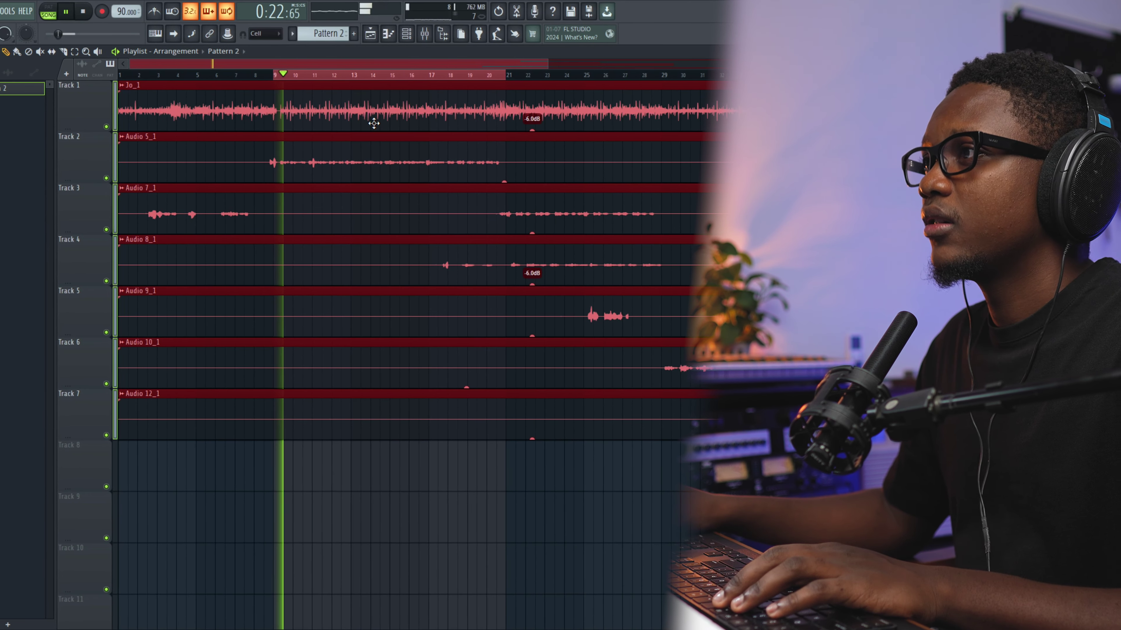
drag(547, 63, 391, 63)
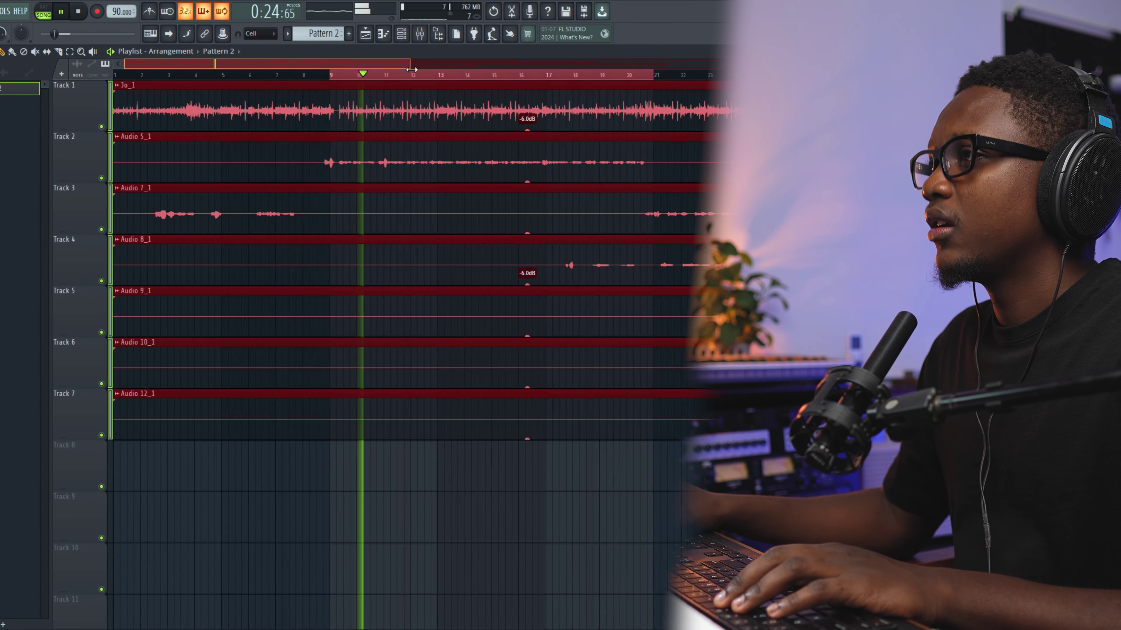
key(space)
scroll(342, 219, up, 3)
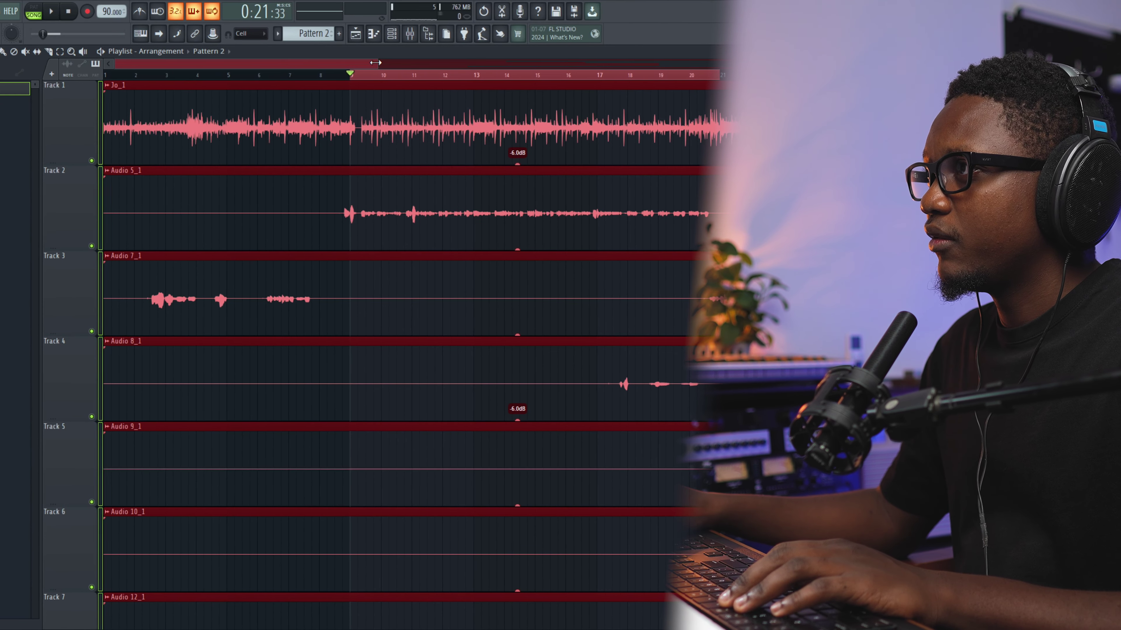
drag(381, 63, 229, 63)
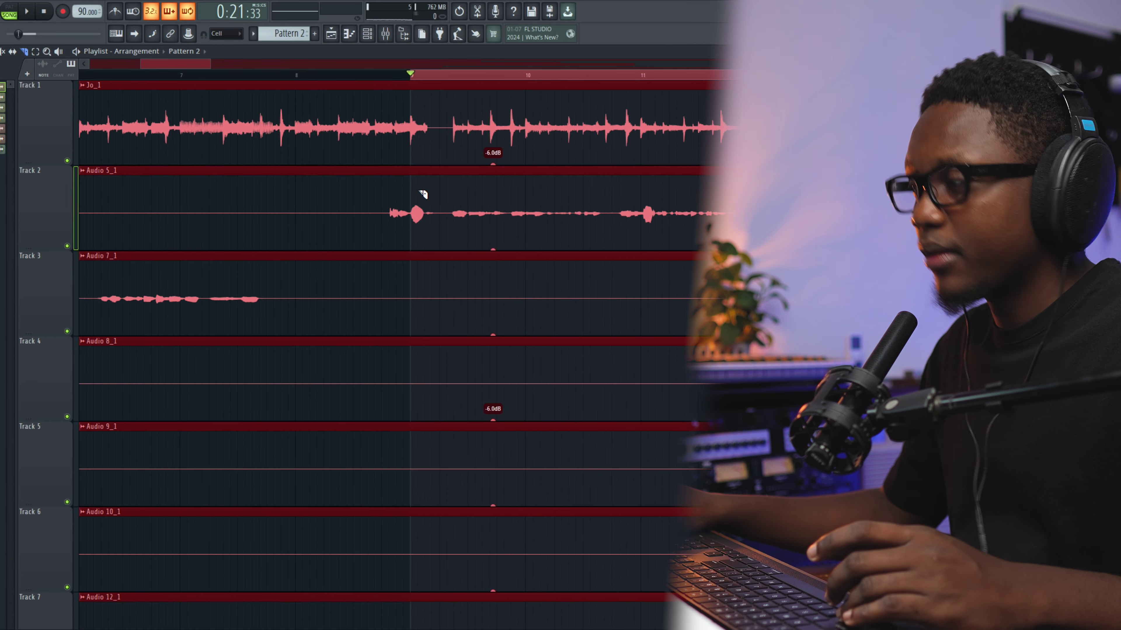
Slice the Audio 5_1 clip at bar 9 and near bar 11.
click(408, 191)
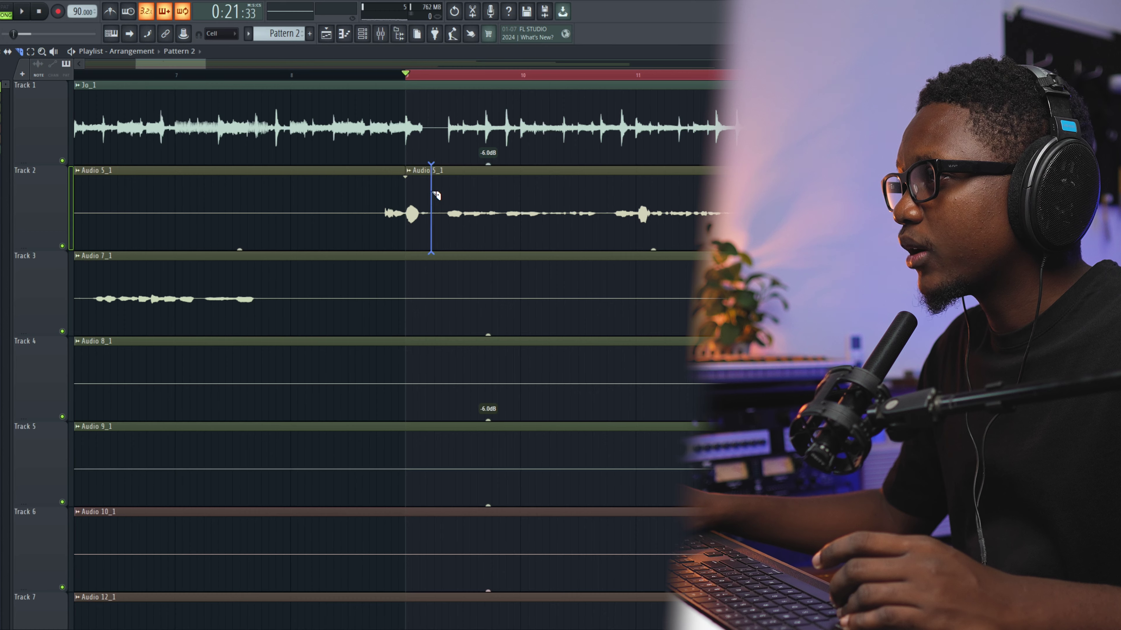
click(419, 202)
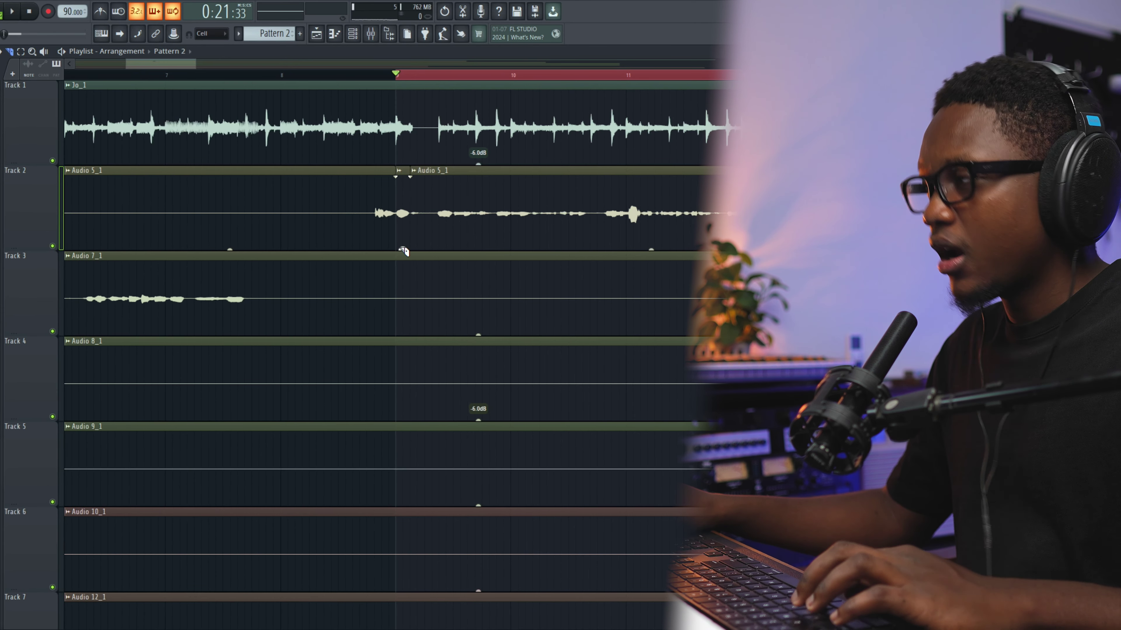
click(637, 207)
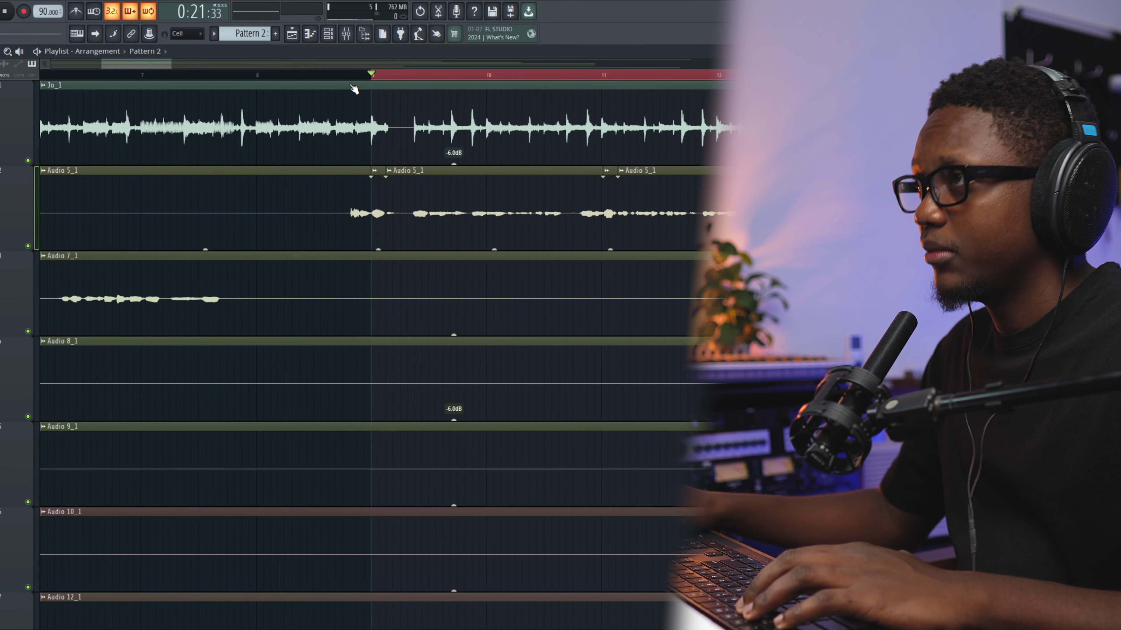
Solo Audio 5_1, unmute Jo_1, and play the two tracks together.
drag(167, 62, 197, 119)
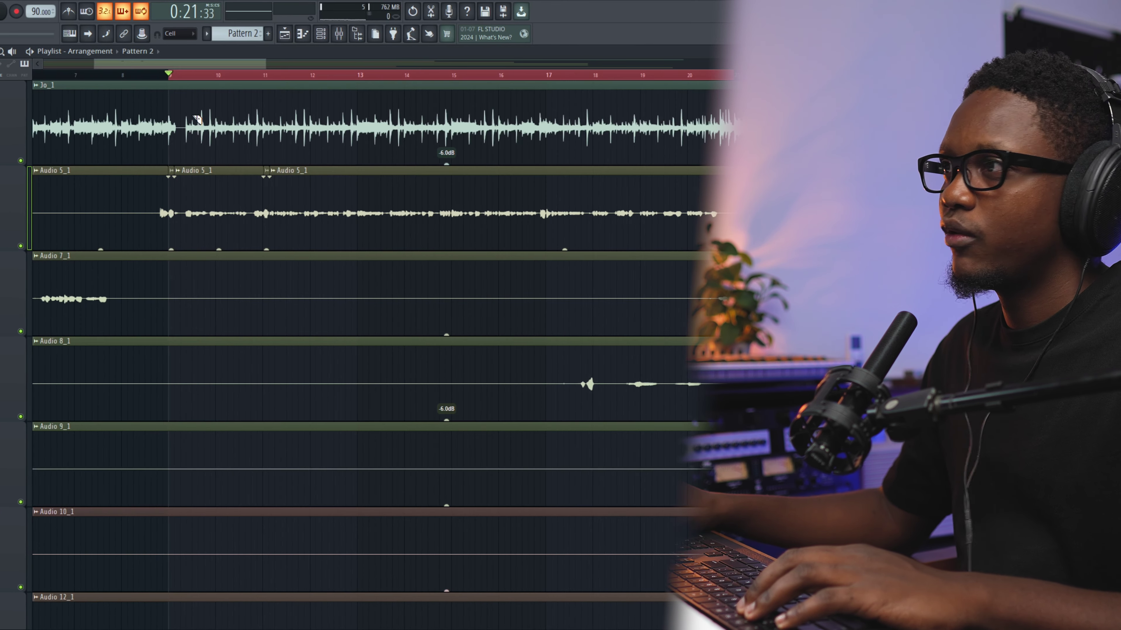
right_click(17, 246)
click(14, 161)
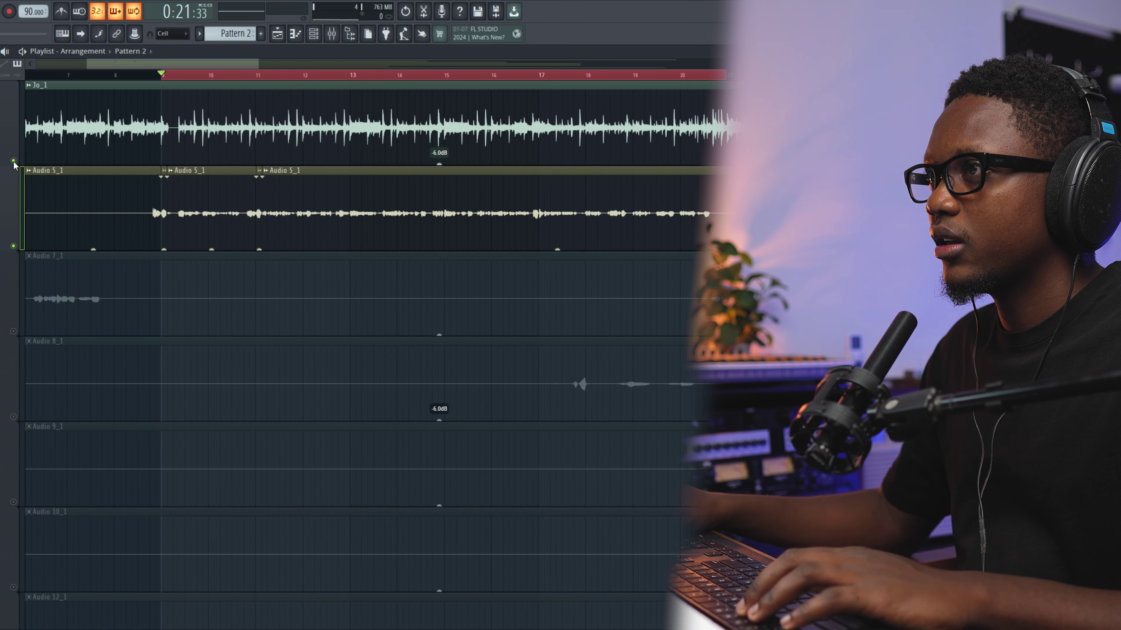
key(space)
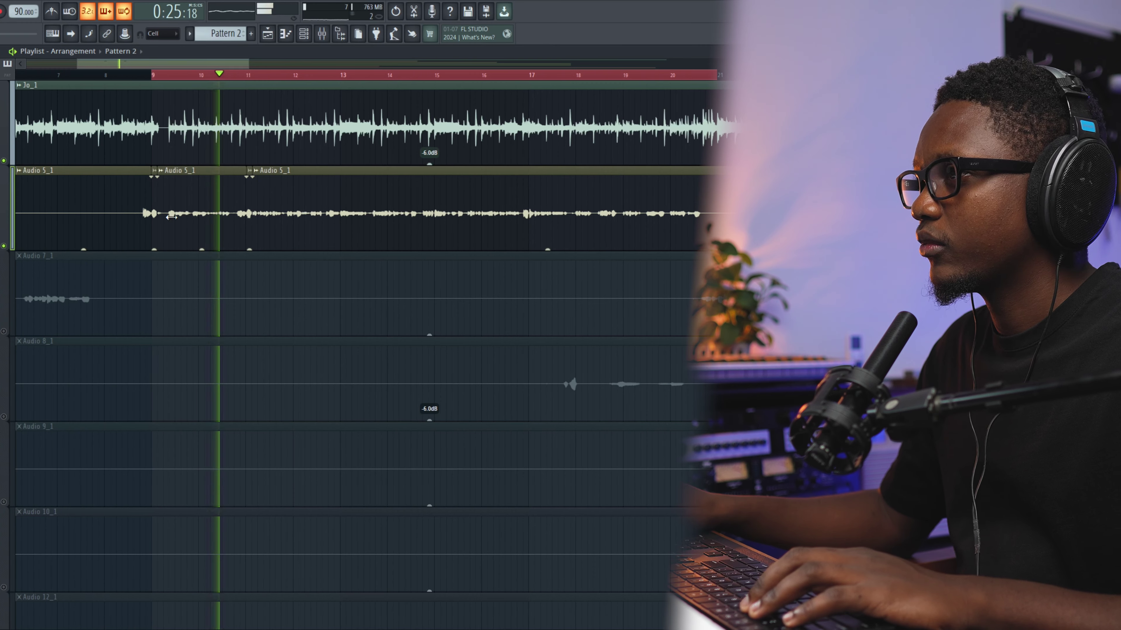
key(space)
double_click(125, 211)
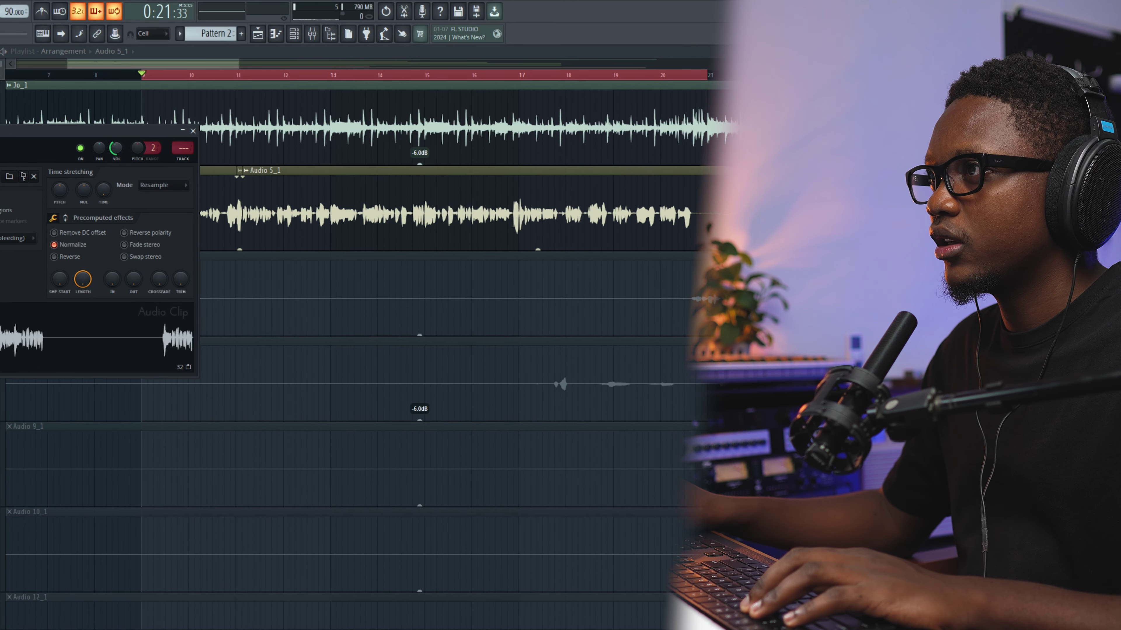
Rename the Audio 5_1 channel to 'Lead' and bring up the mixer.
key(space)
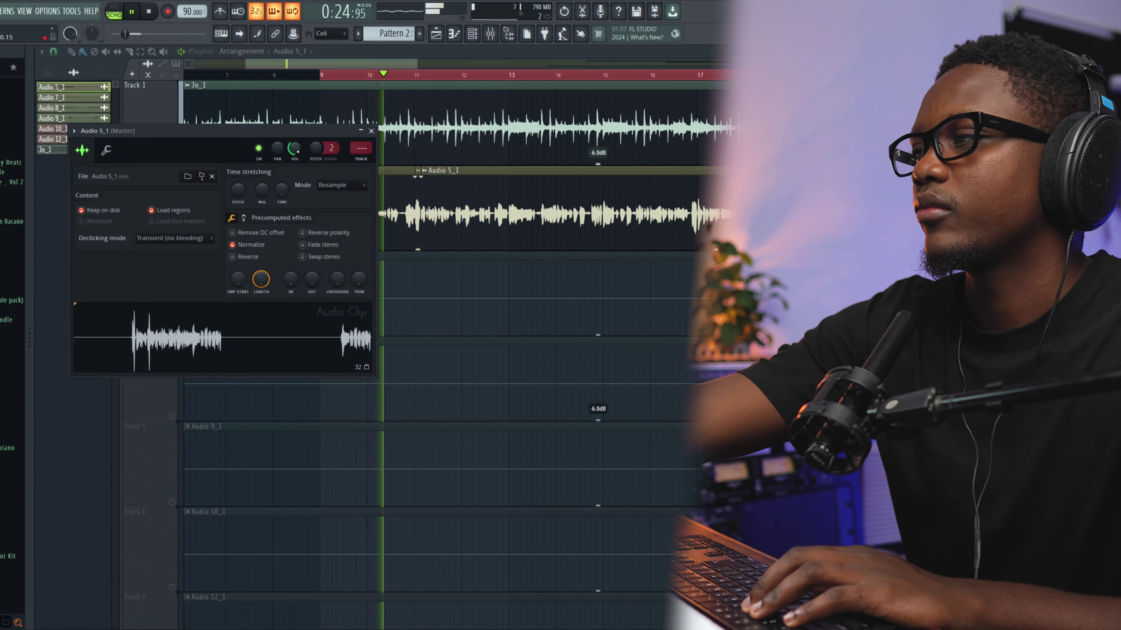
key(space)
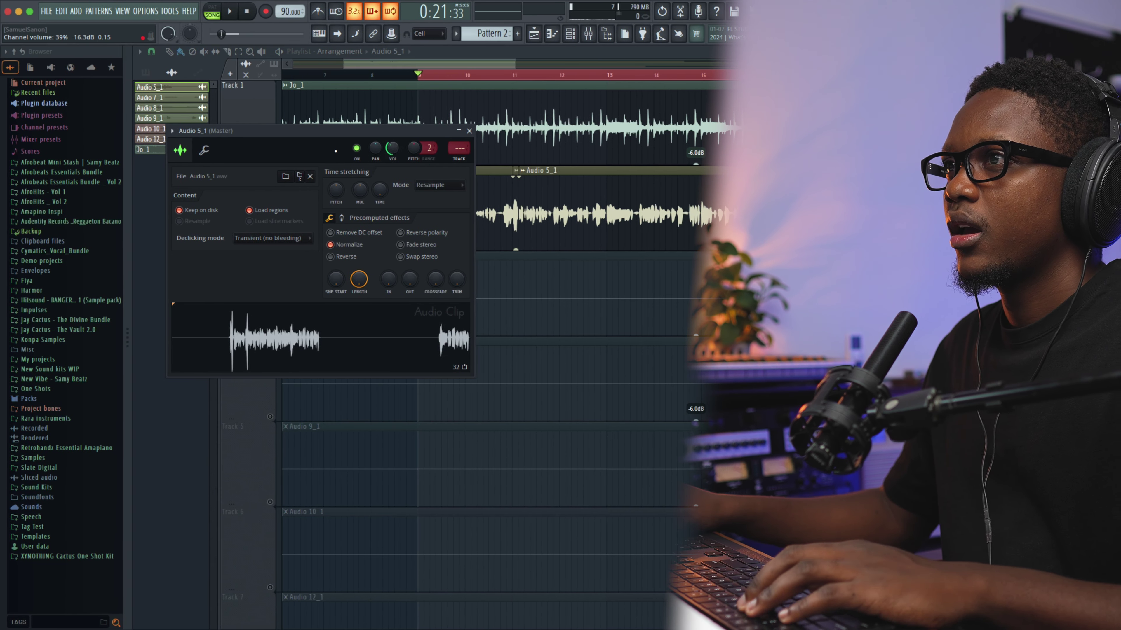
click(172, 131)
click(278, 136)
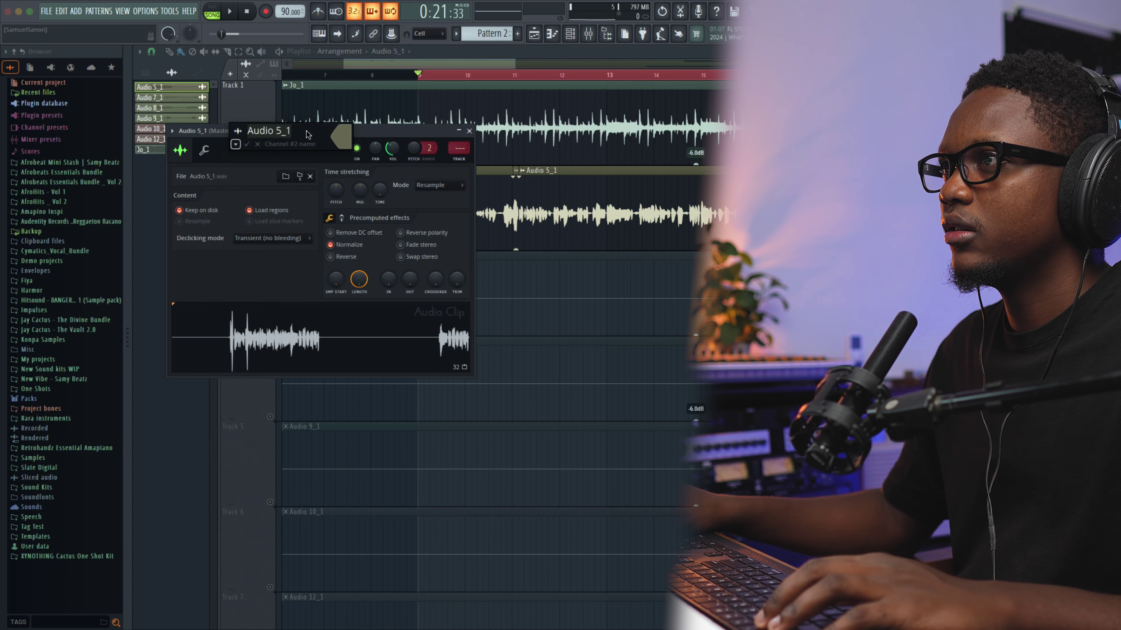
text(Lead)
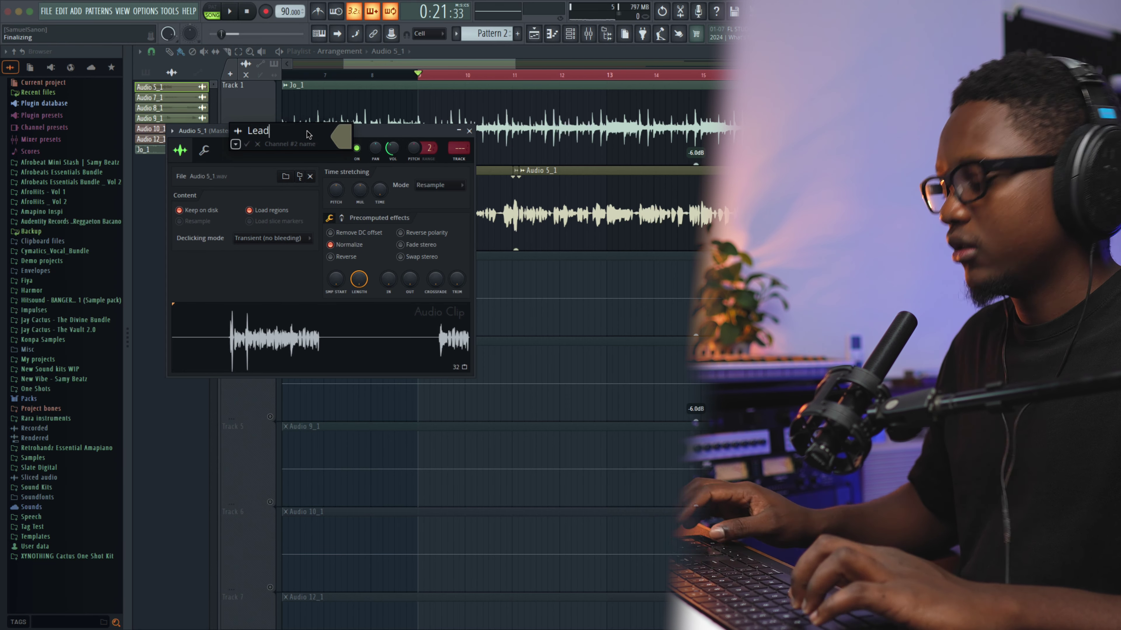
key(Return)
key(ctrl+l)
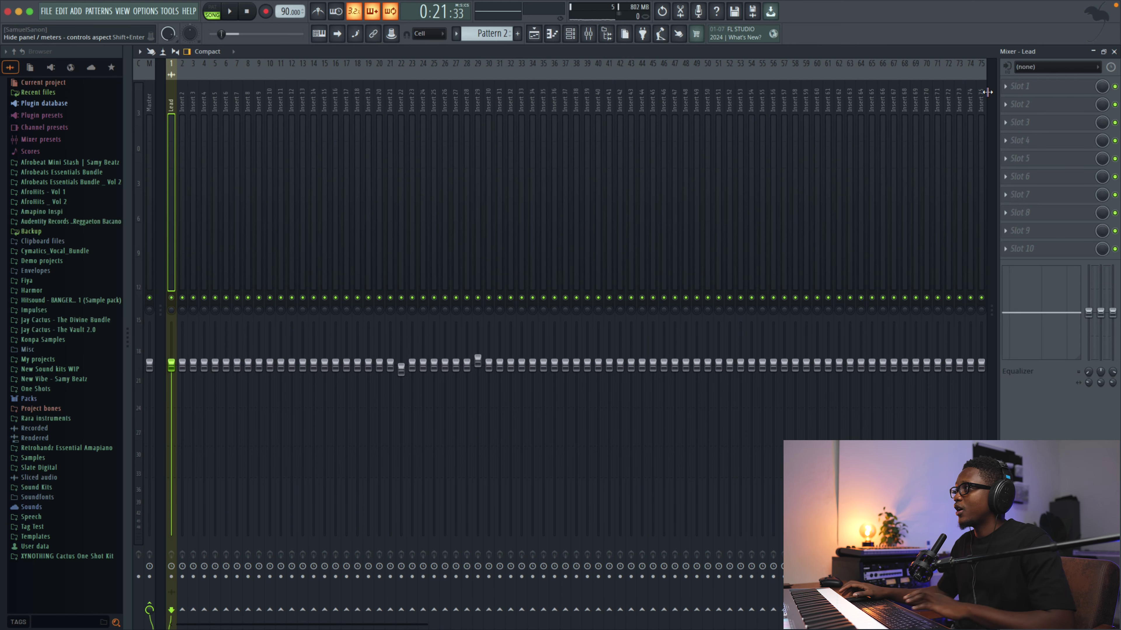
Load Waves NLS Buss Stereo into Lead's slot 1, on the Nevo console with Drive about 2.2.
click(1007, 86)
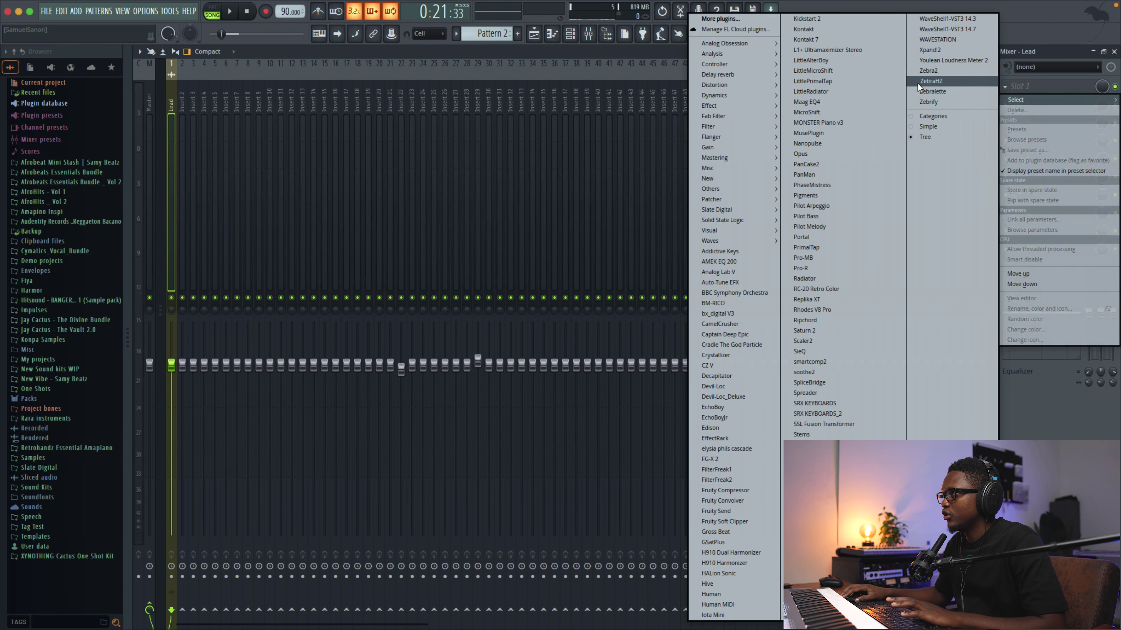
mouse_move(725, 43)
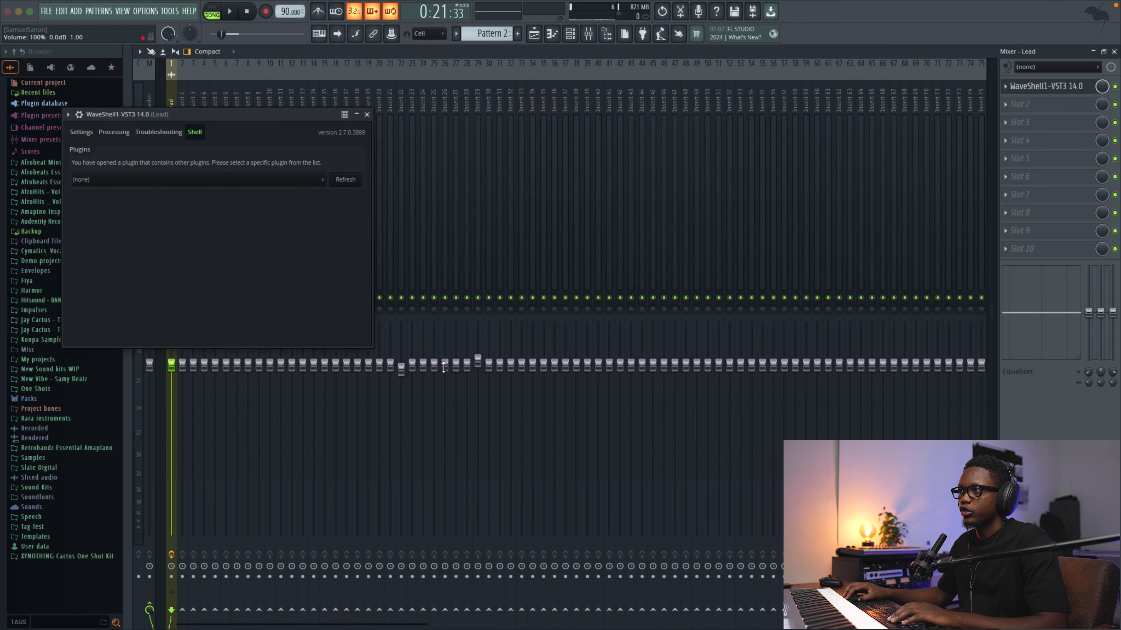
click(254, 176)
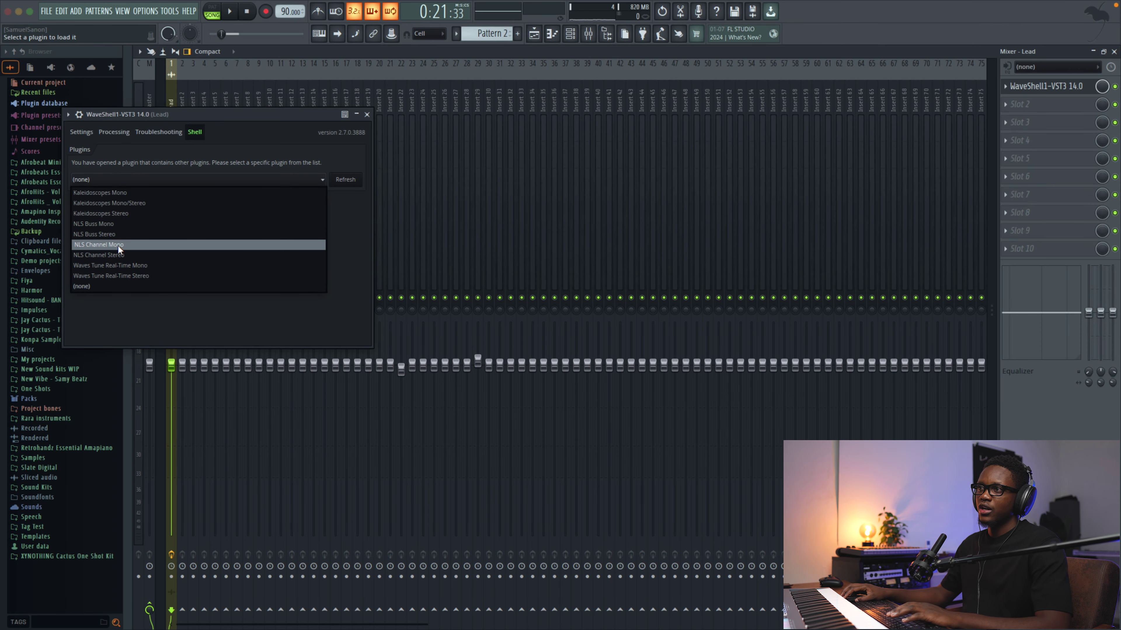
click(101, 236)
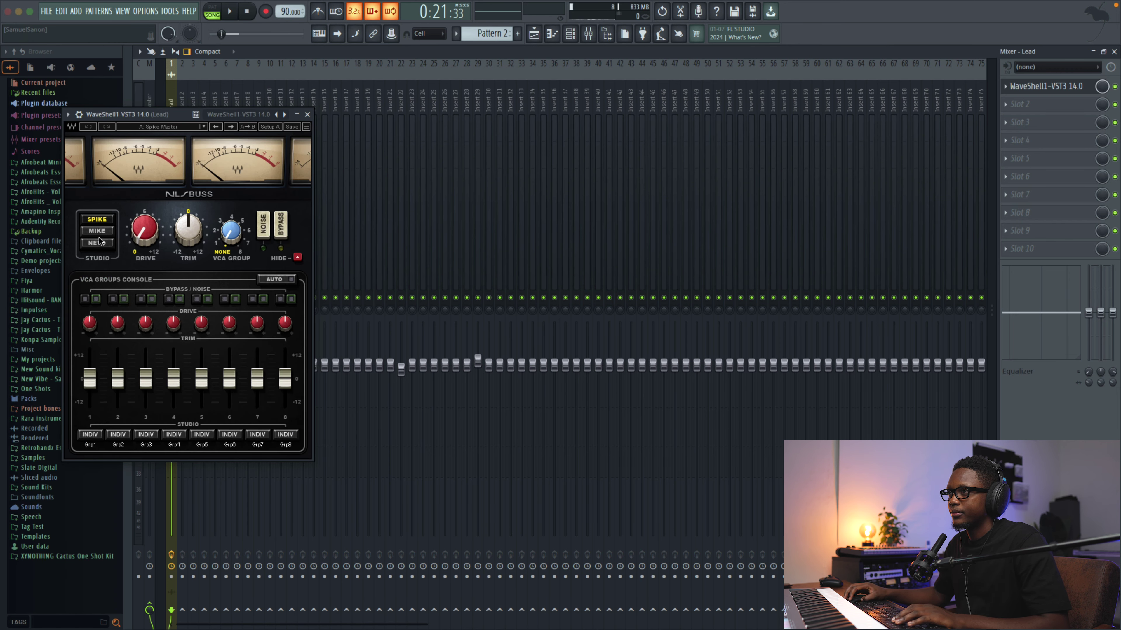
click(99, 242)
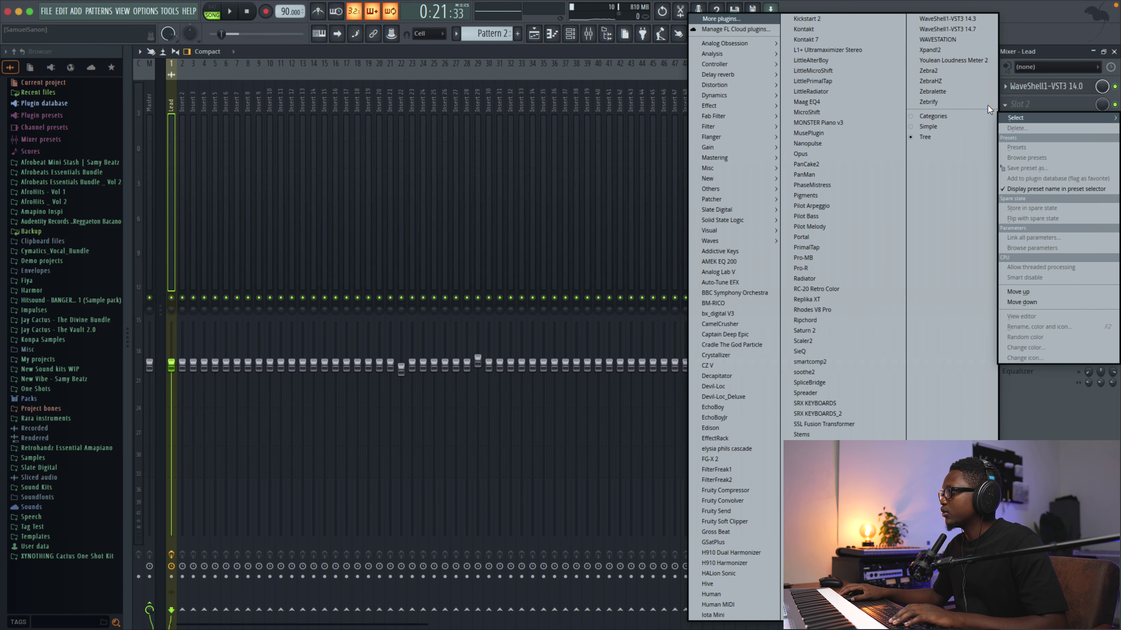
mouse_move(705, 103)
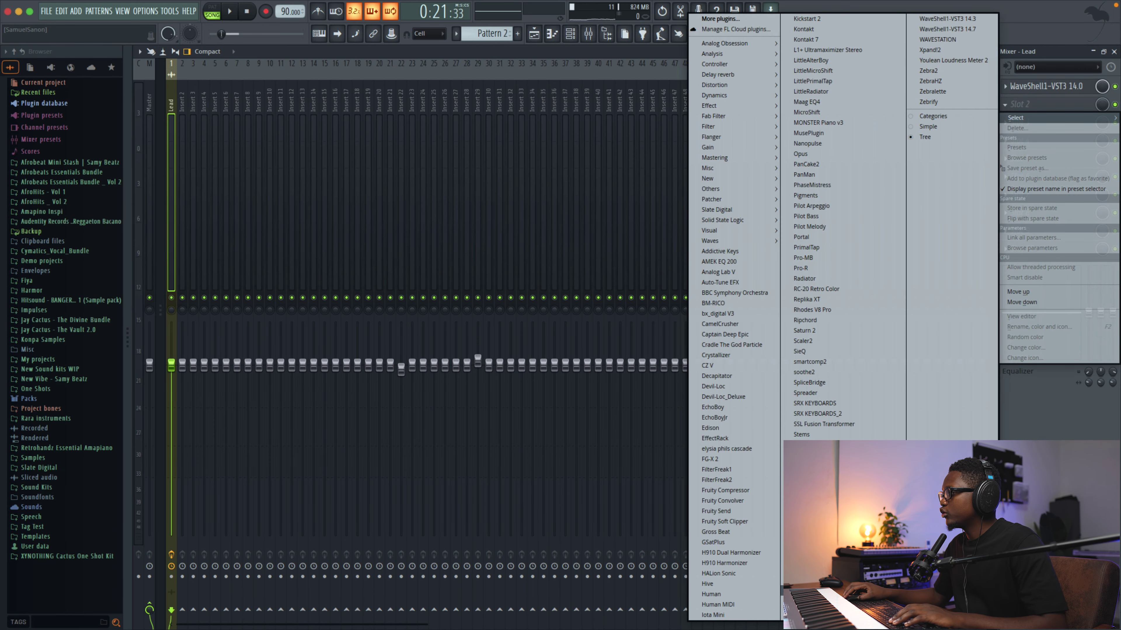
Load Waves Tune Real-Time Mono in slot 2, set to C Natural Minor with 0.1 ms transition.
click(947, 19)
click(178, 195)
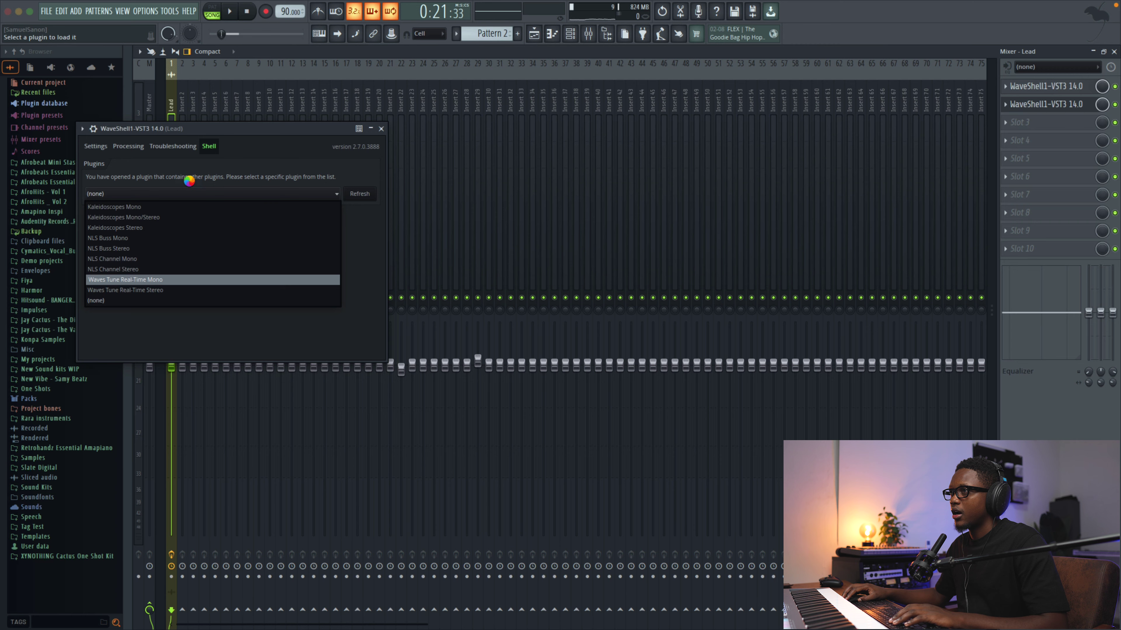
click(312, 417)
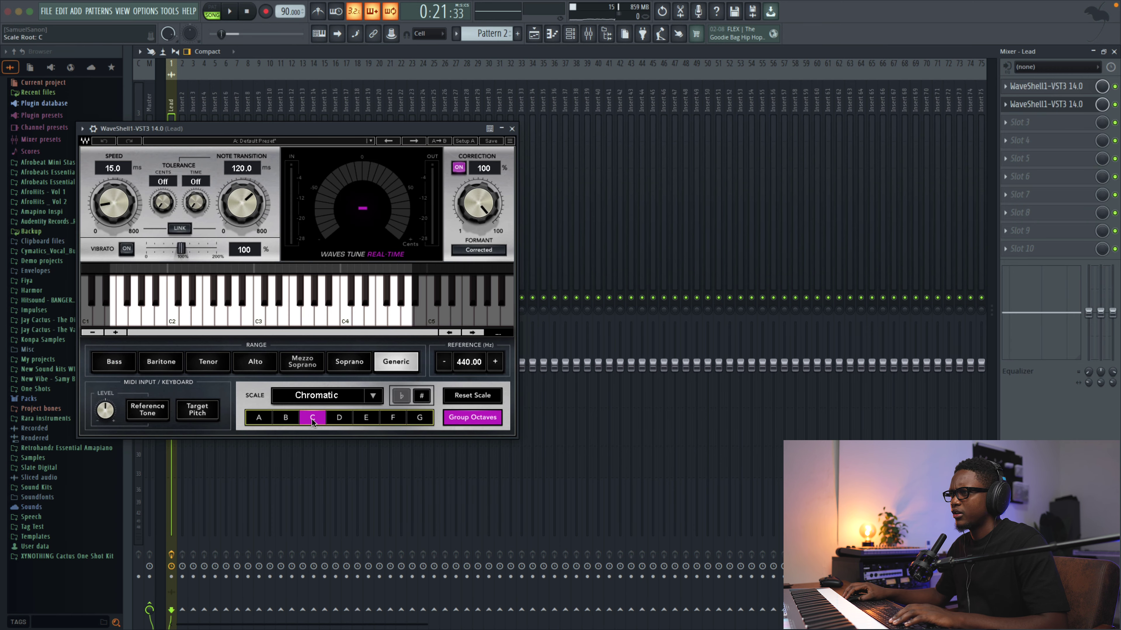
scroll(322, 399, down, 2)
key(space)
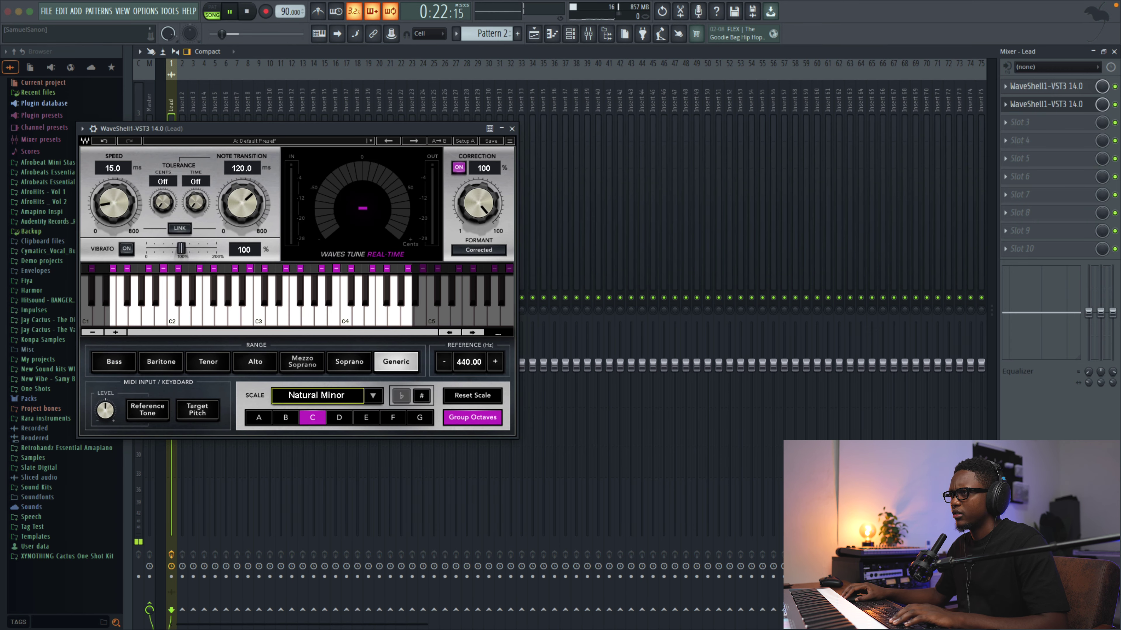
drag(241, 203, 242, 265)
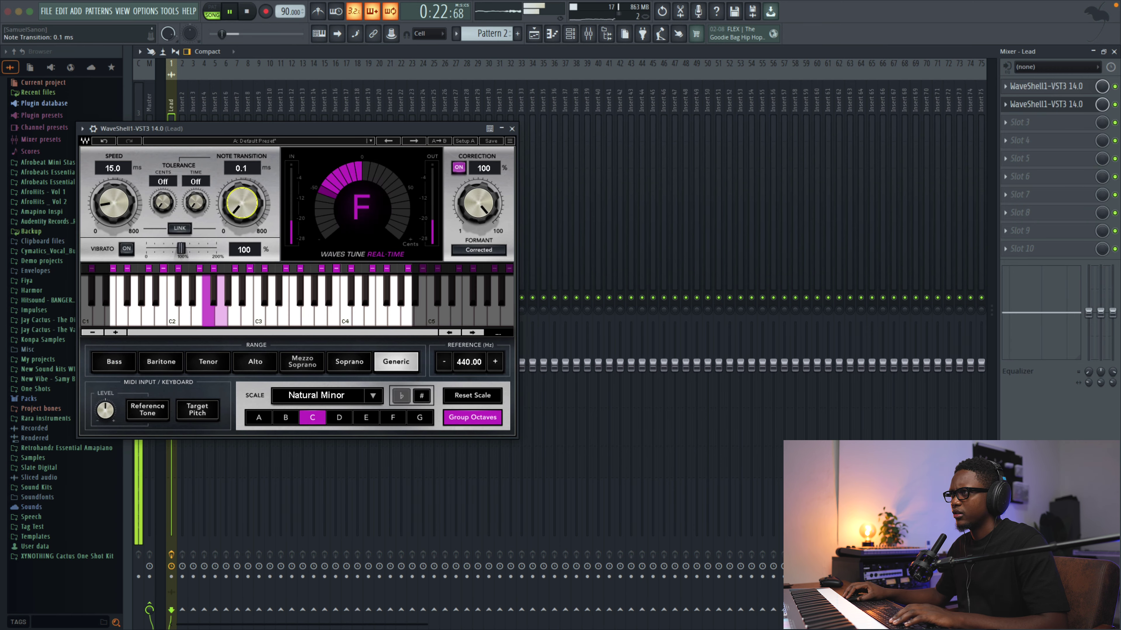
click(512, 128)
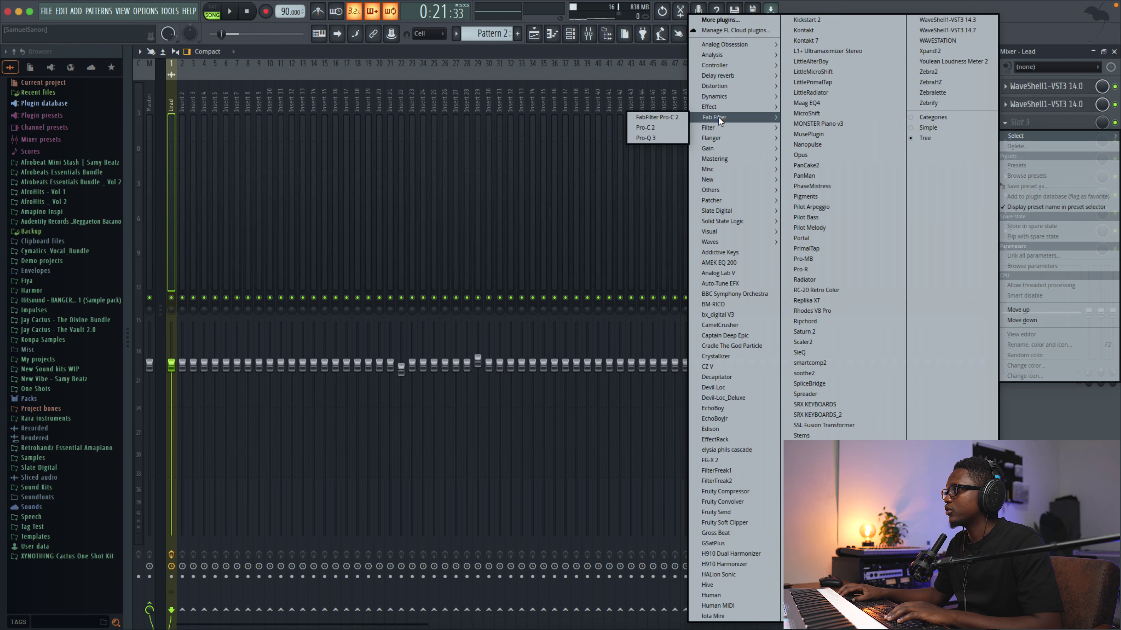
Load FabFilter Pro-C 2 into slot 3 and pull its threshold down to around -23 dB.
click(659, 127)
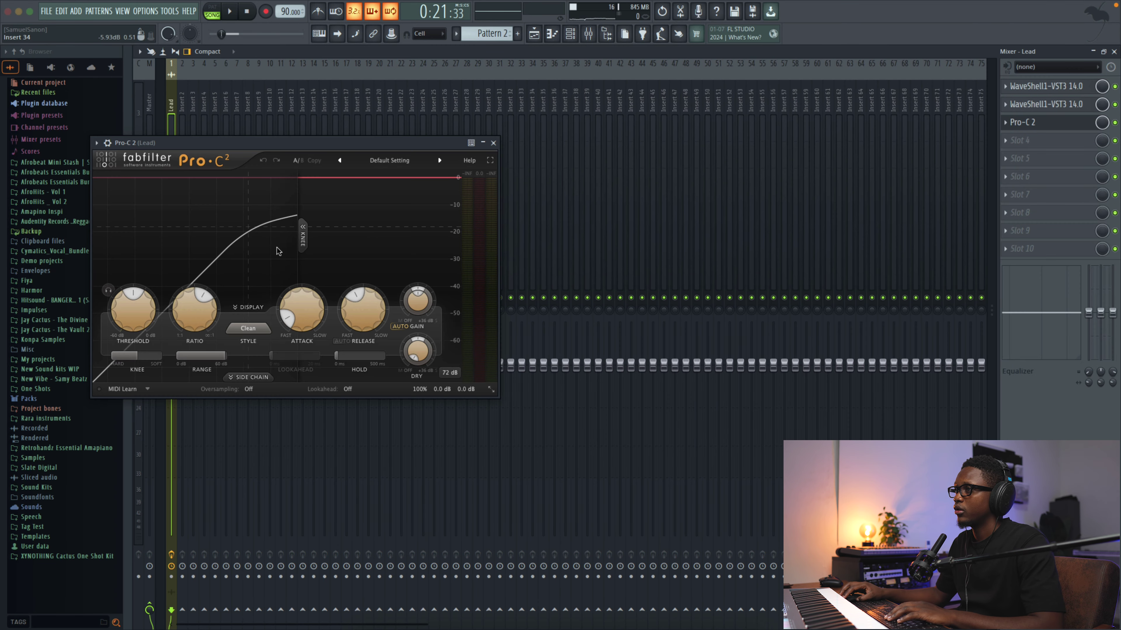
click(108, 290)
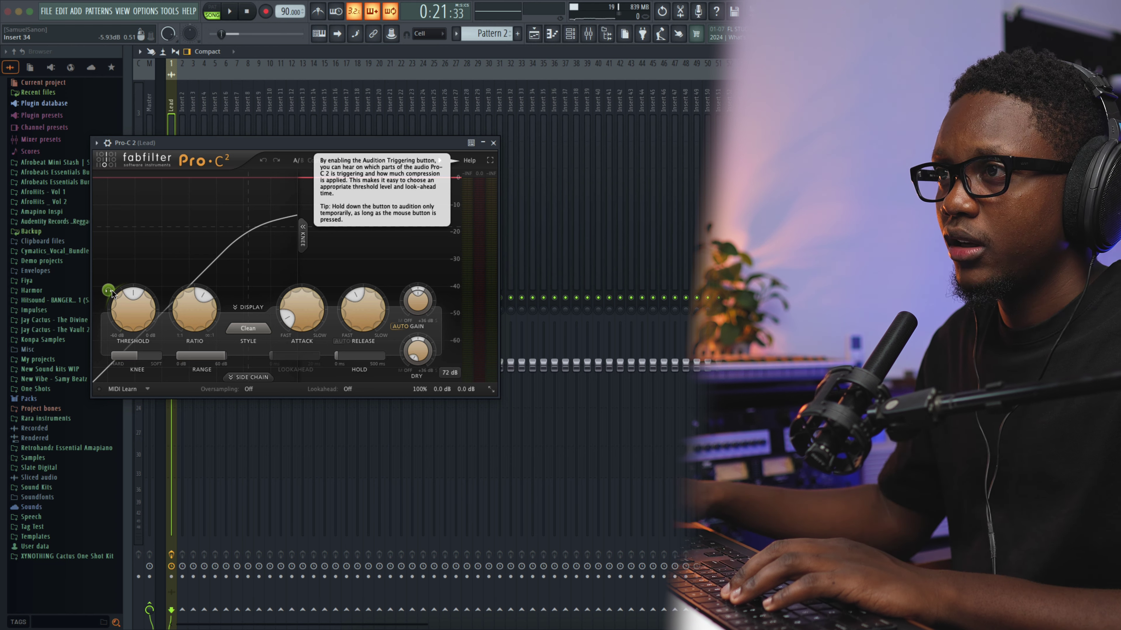
key(space)
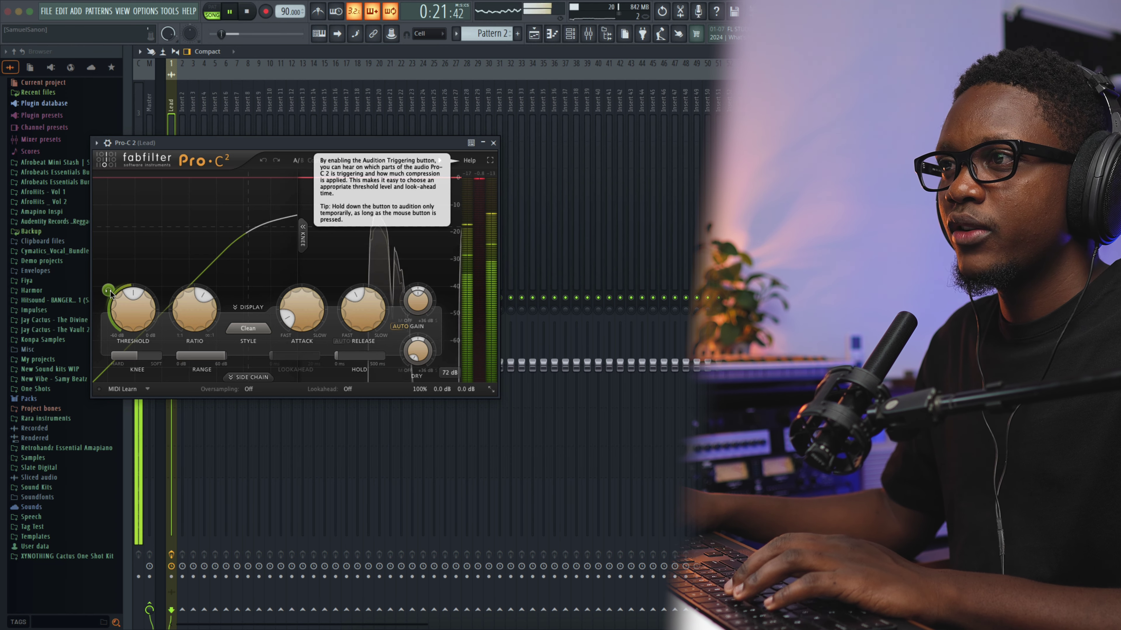
click(110, 293)
drag(127, 305, 127, 298)
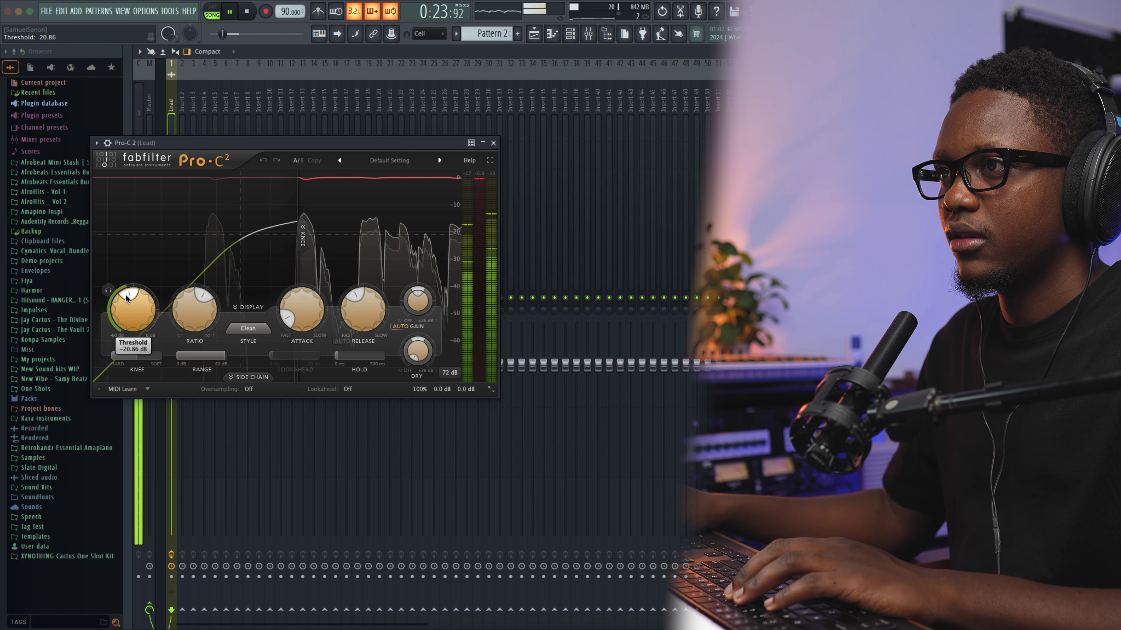
Audition only the triggered compression in Pro-C 2 while replaying the vocal.
click(108, 291)
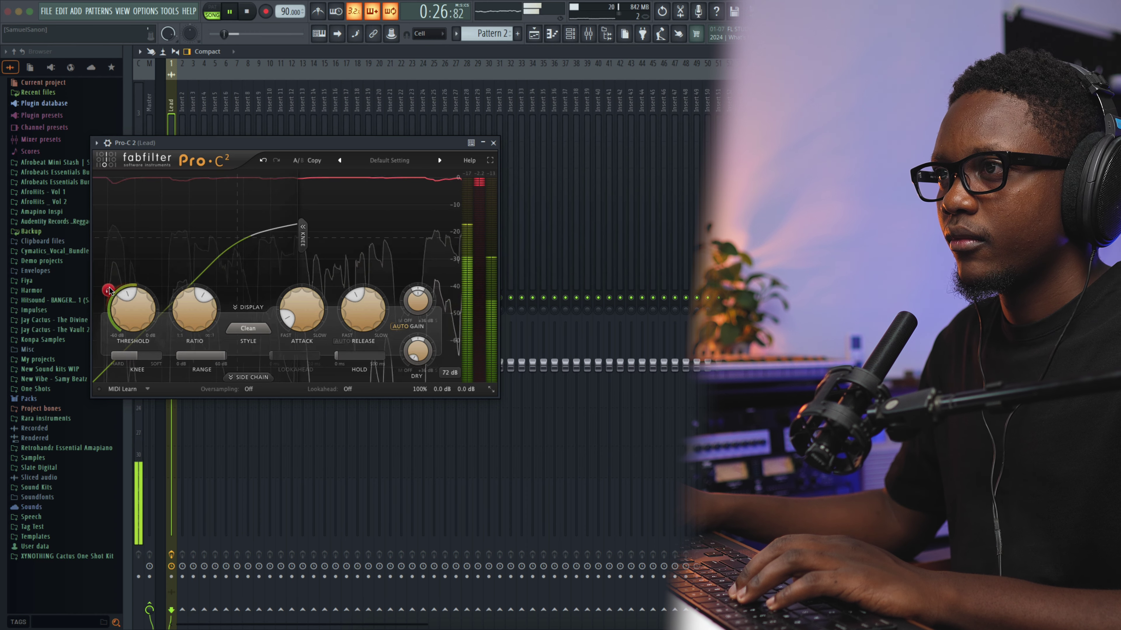
click(109, 291)
key(space)
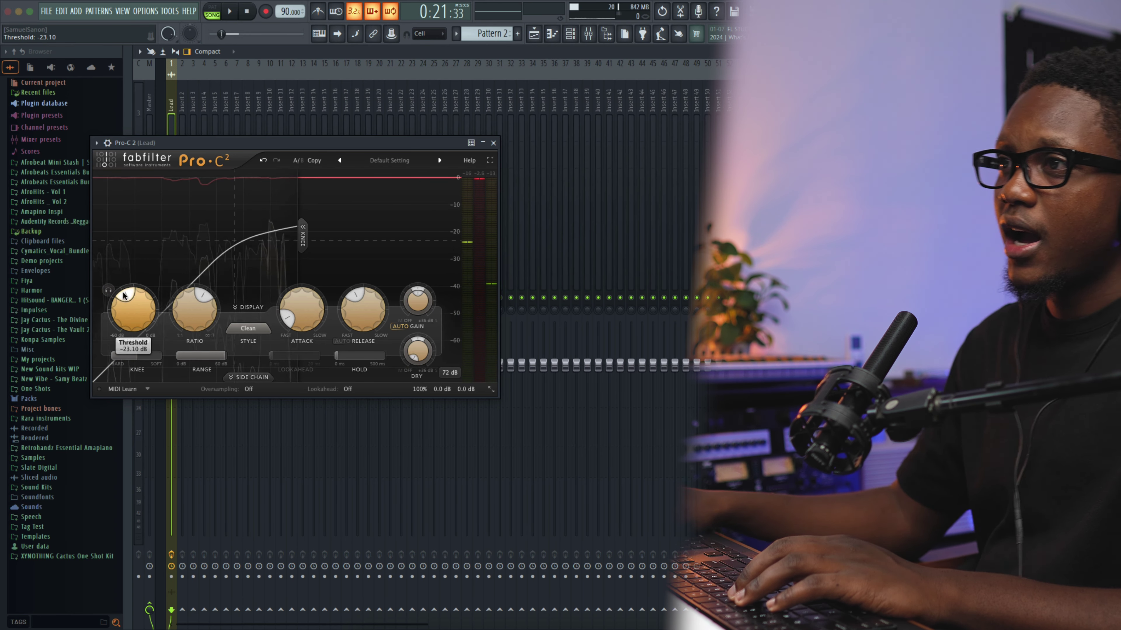
key(space)
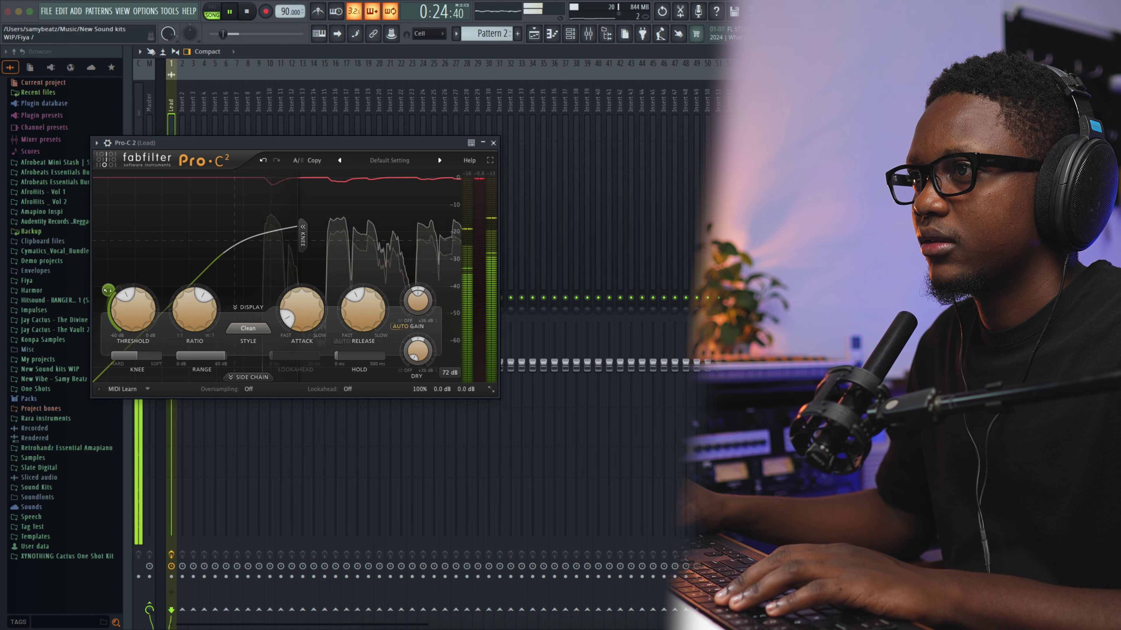
click(108, 291)
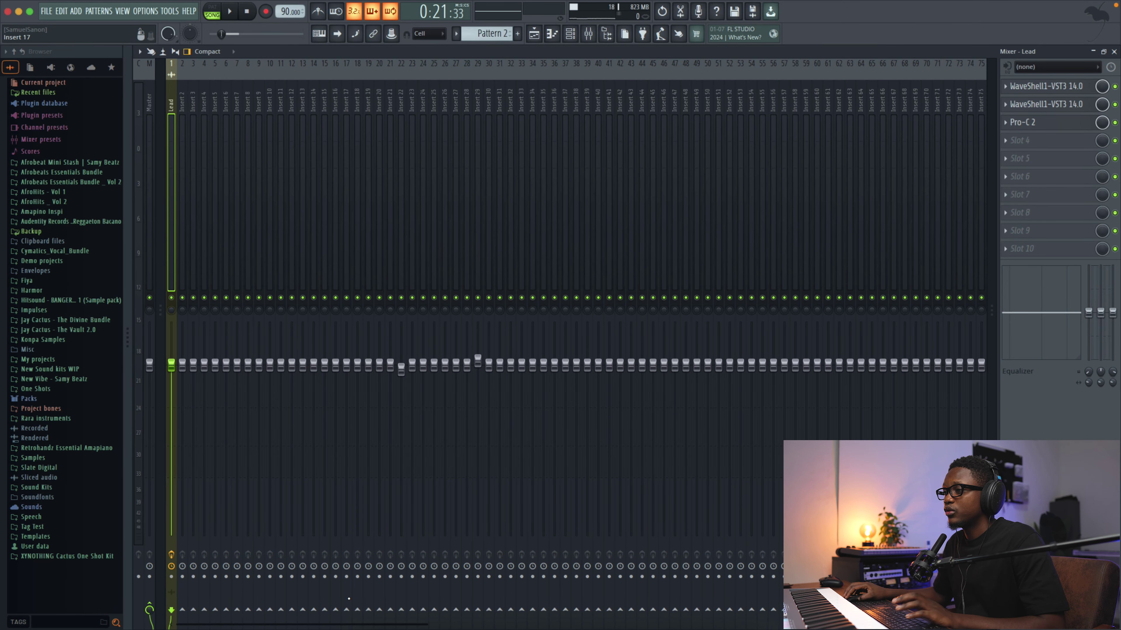
Route the Lead track only to Insert 17 and play to check the send.
right_click(345, 610)
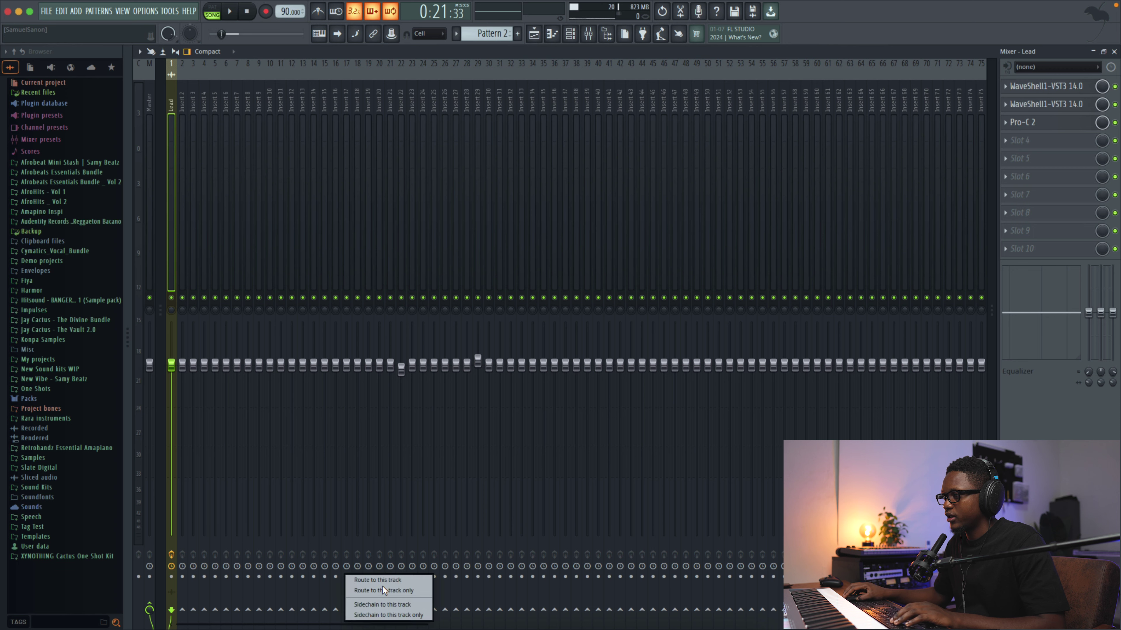
click(401, 590)
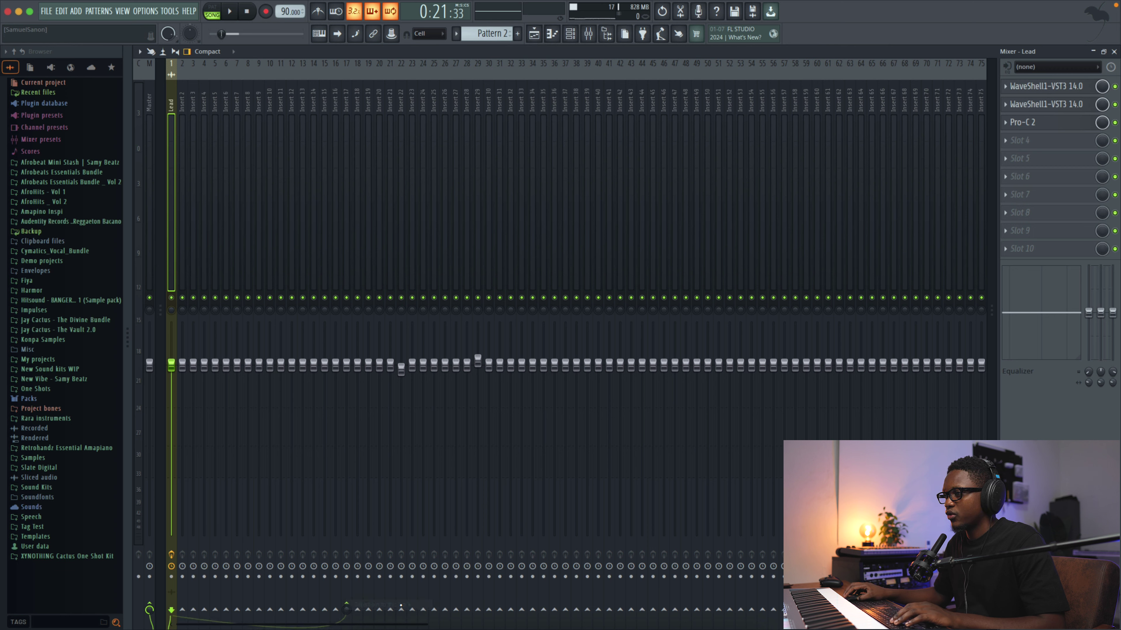
key(space)
key(space)
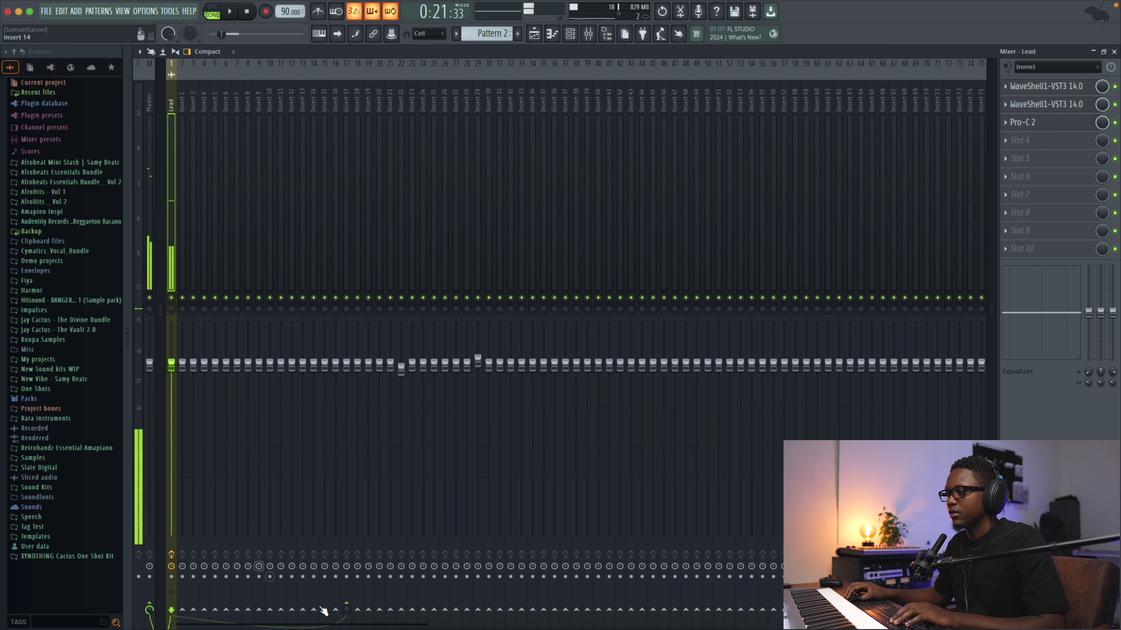
right_click(347, 609)
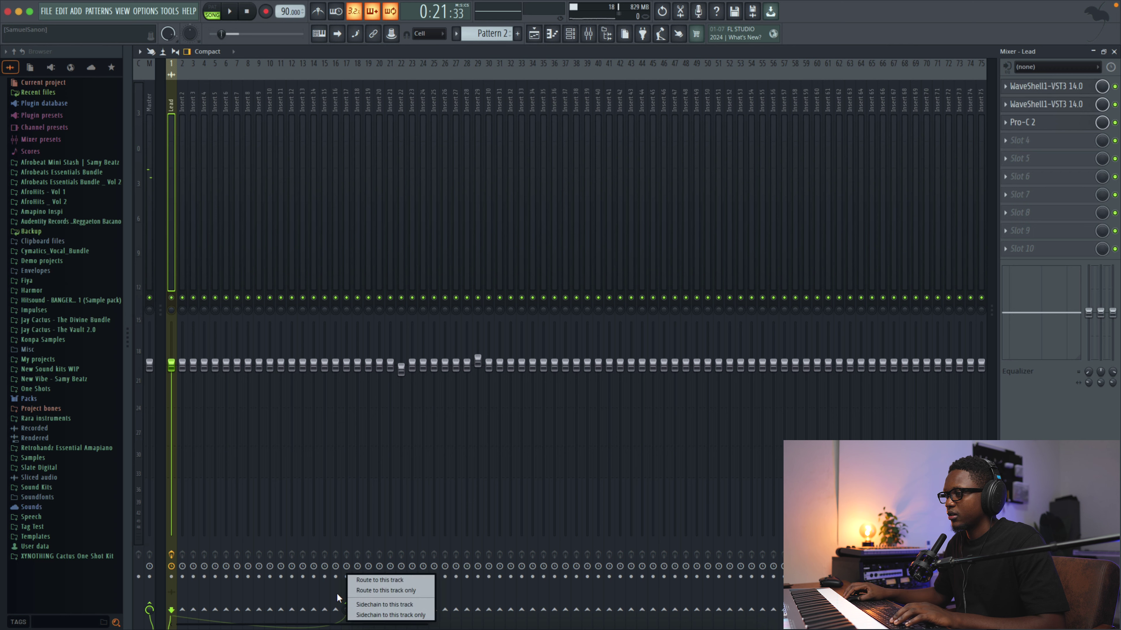
click(338, 597)
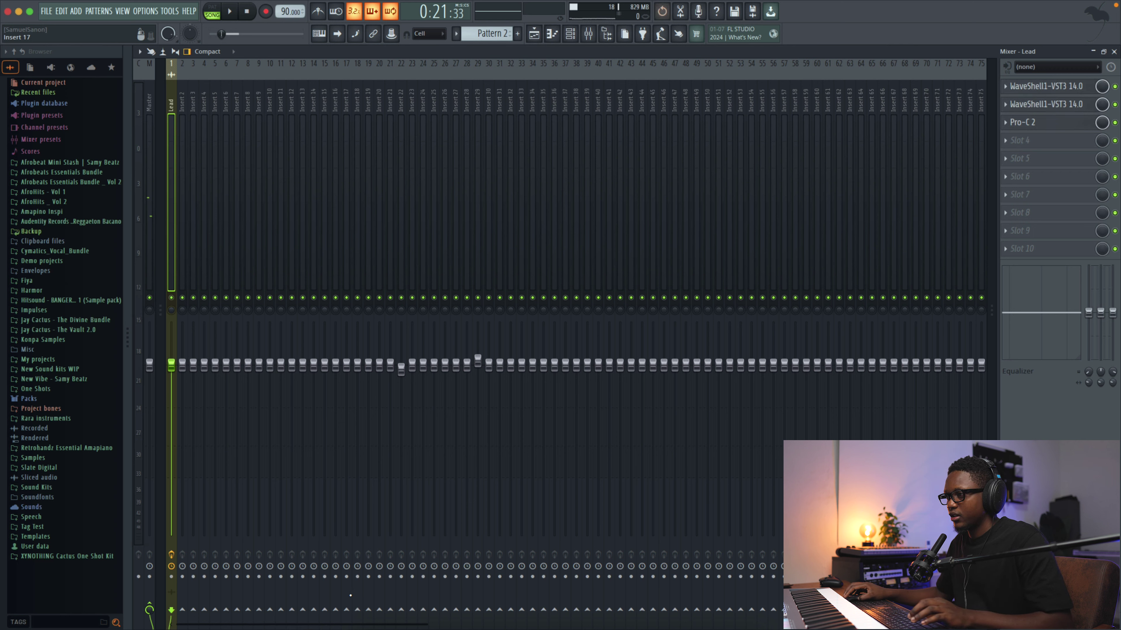
right_click(346, 609)
click(390, 592)
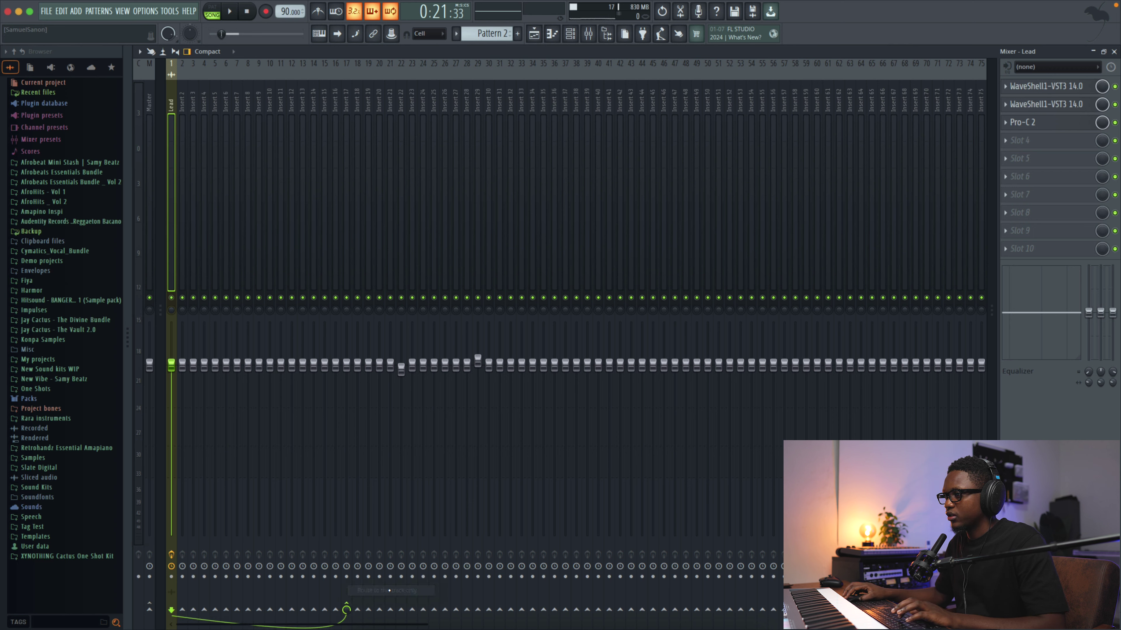
key(space)
Name Insert 17 'Vocal' with a magenta colour.
click(347, 236)
key(space)
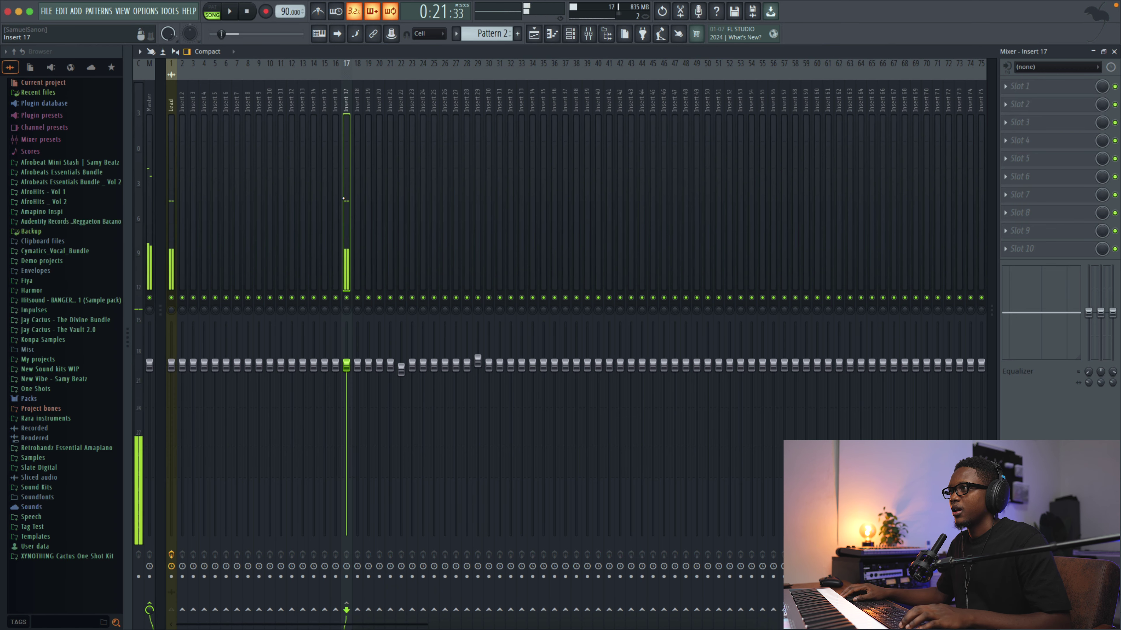
key(F2)
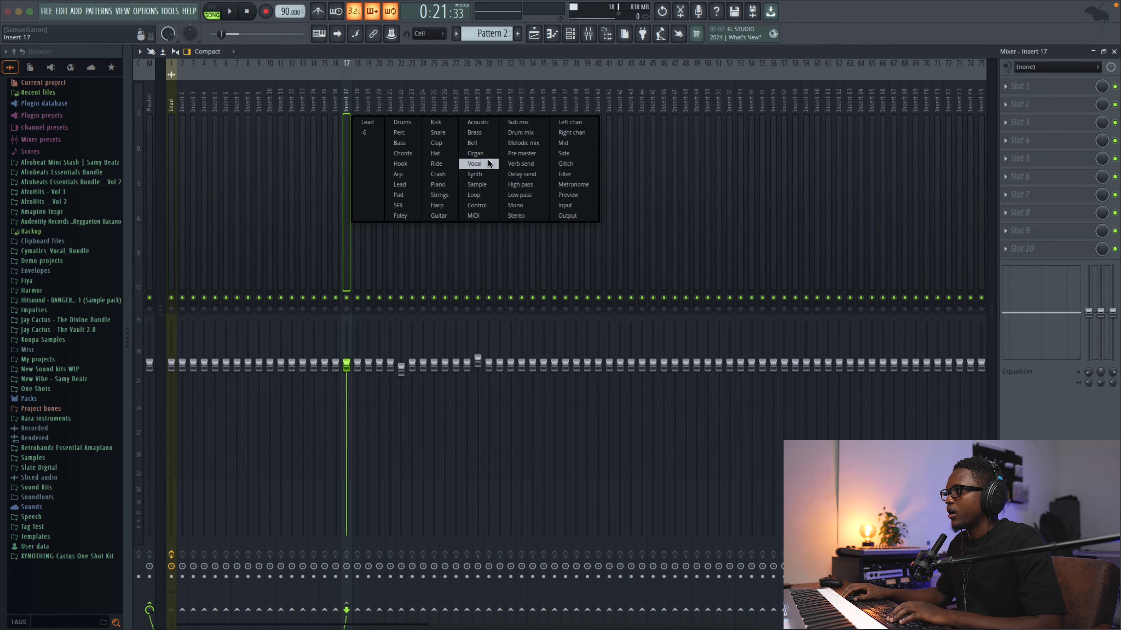
click(478, 164)
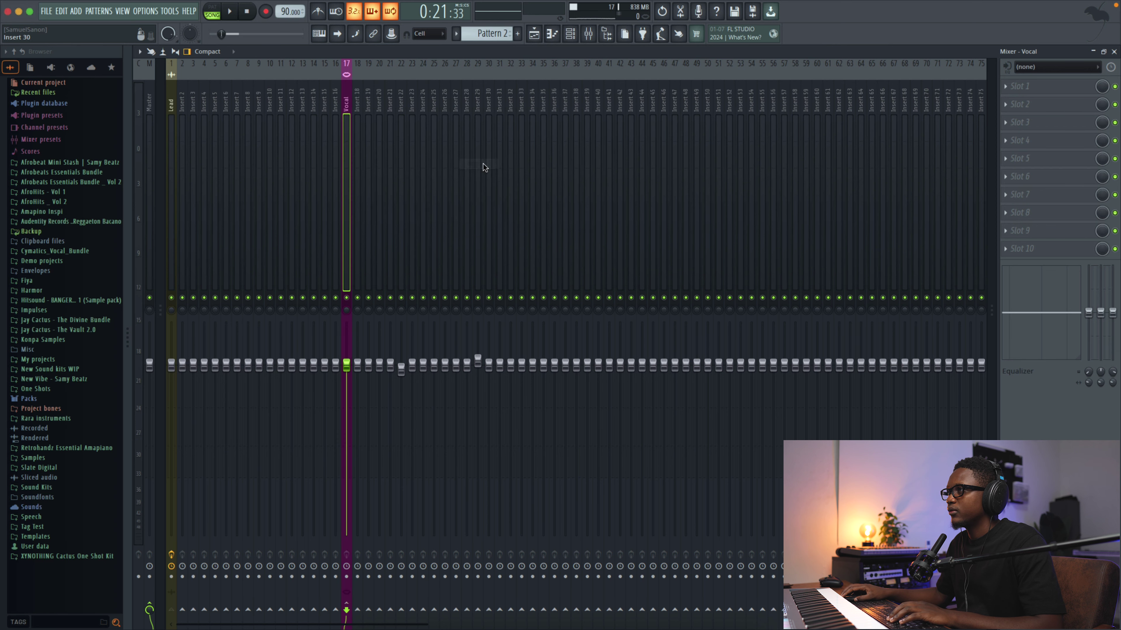
Dock the Vocal track to the right side of the mixer and play to check.
right_click(348, 105)
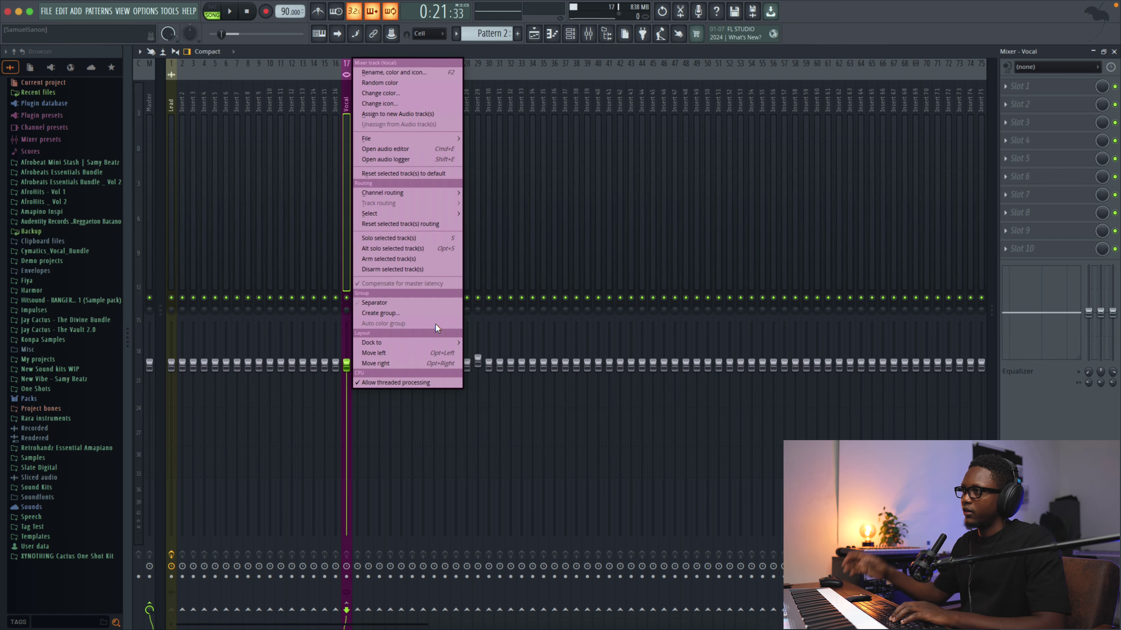
mouse_move(436, 342)
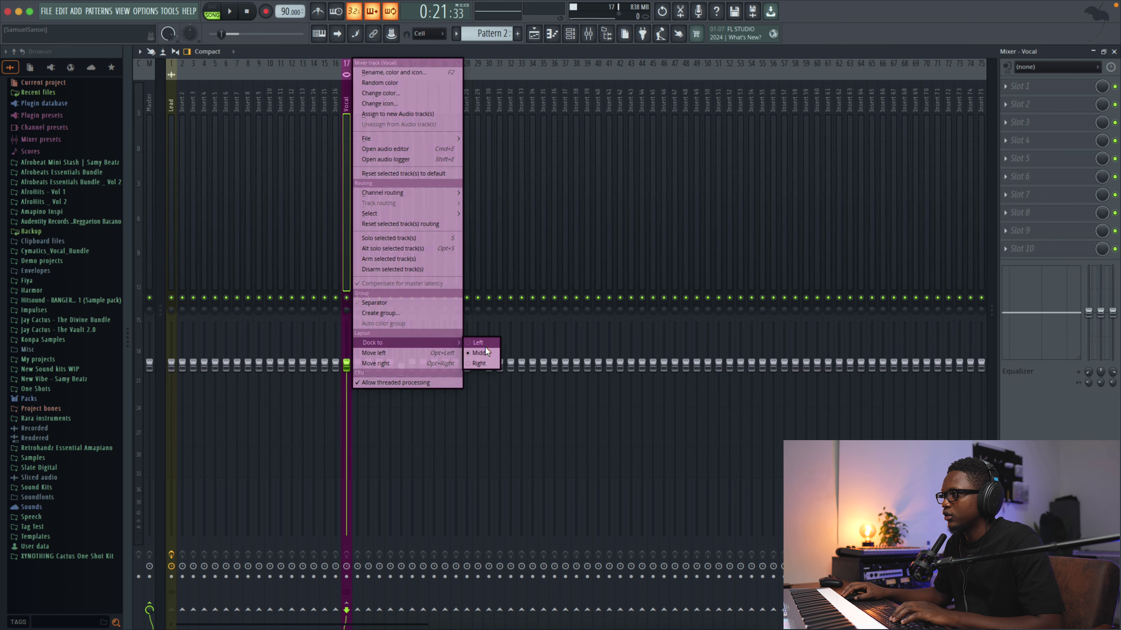
click(479, 362)
key(space)
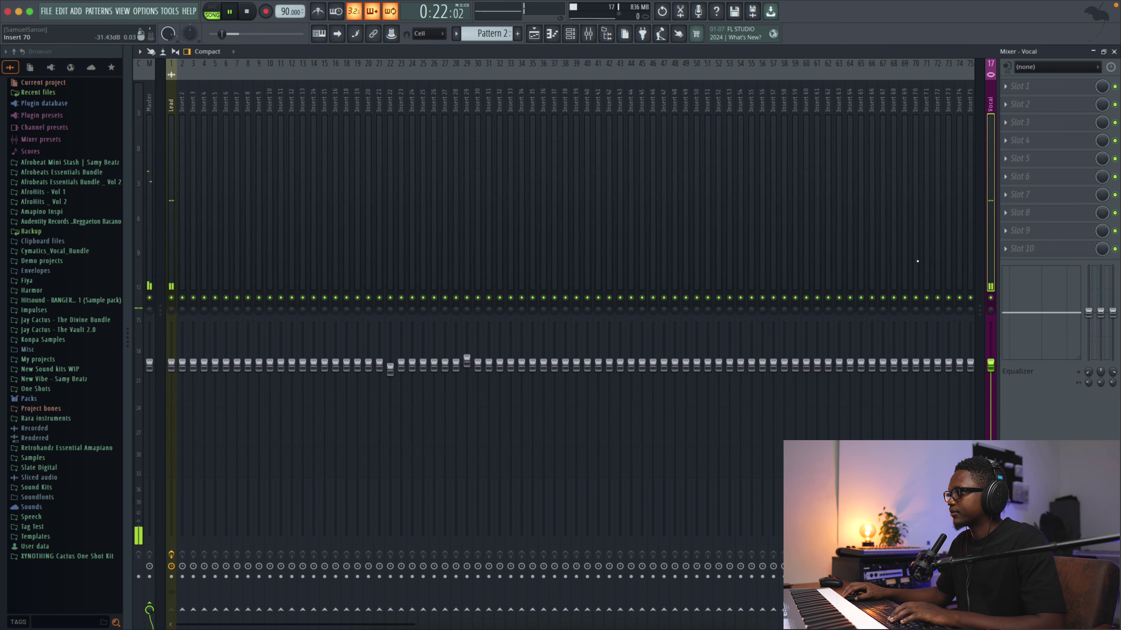
key(space)
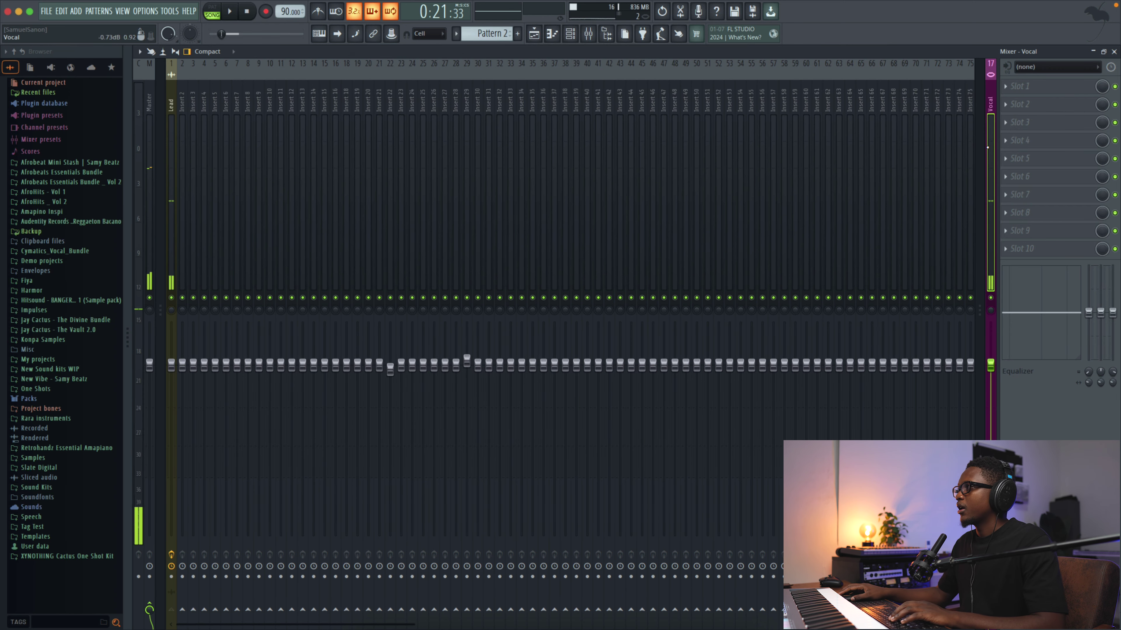
Load NLS Buss Stereo through WaveShell into slot 1, choose the Nevo console and lower Drive to about 1.2.
click(1019, 91)
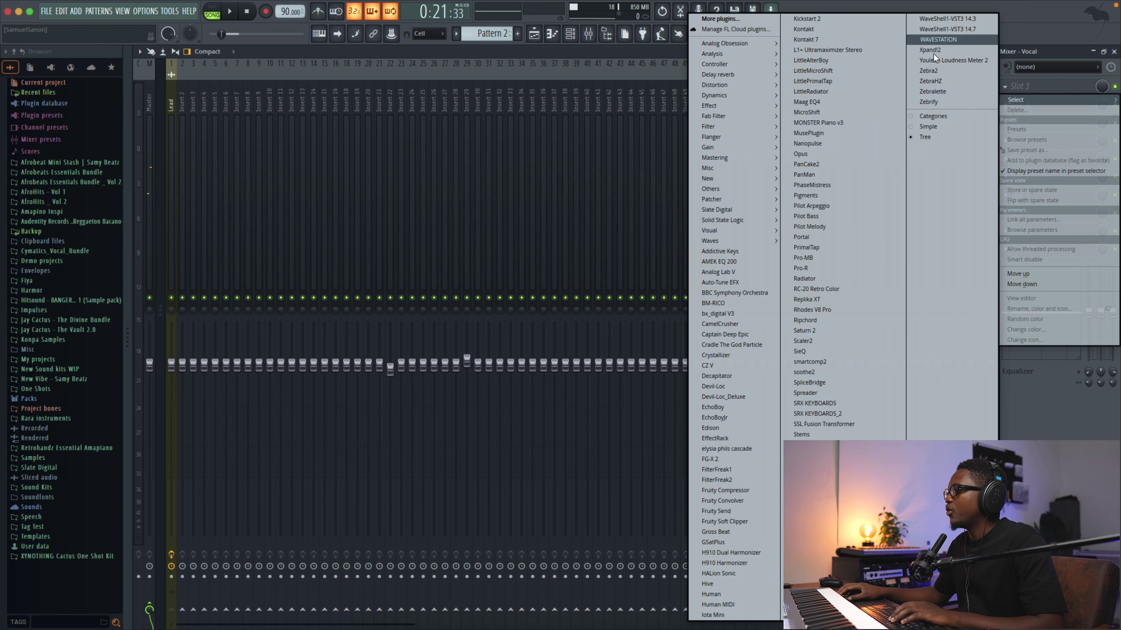
click(946, 19)
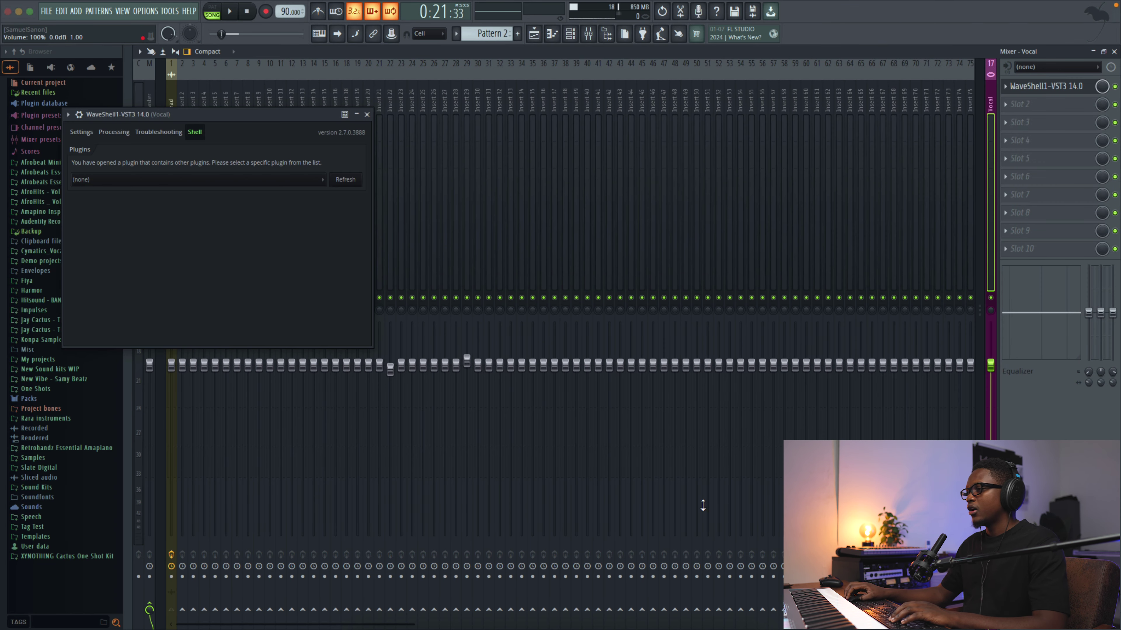
click(241, 180)
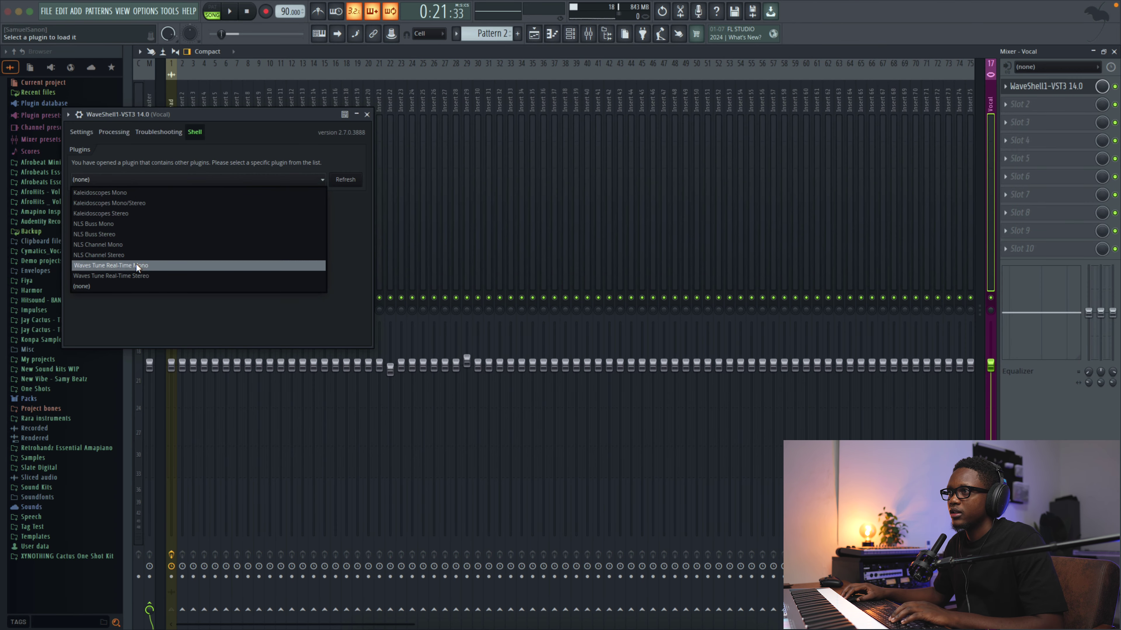
click(104, 234)
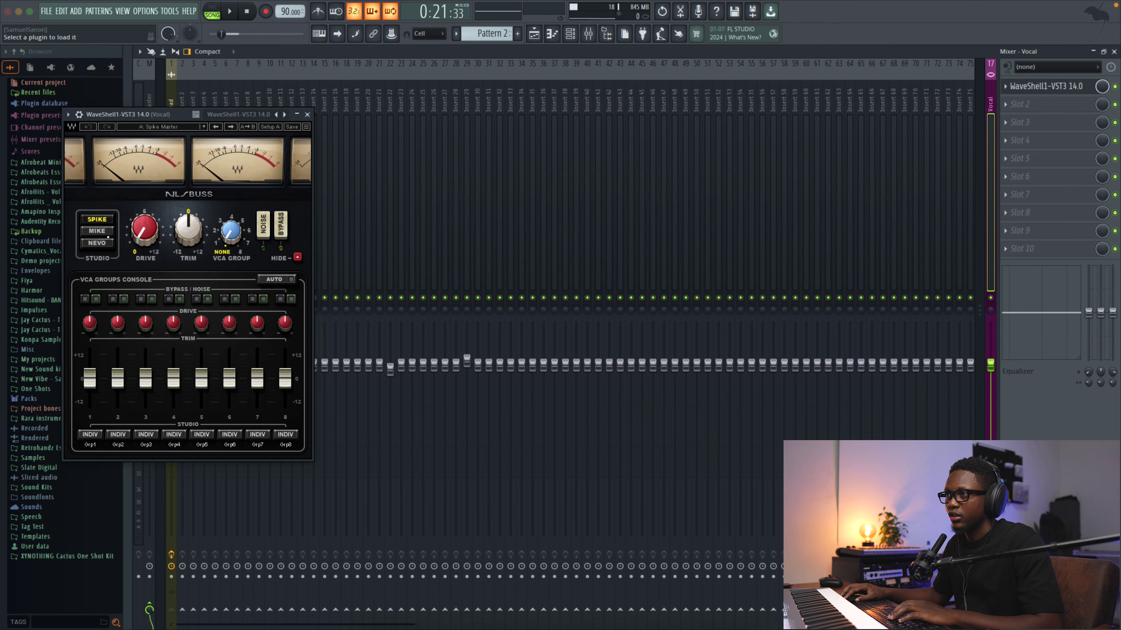
key(space)
click(98, 243)
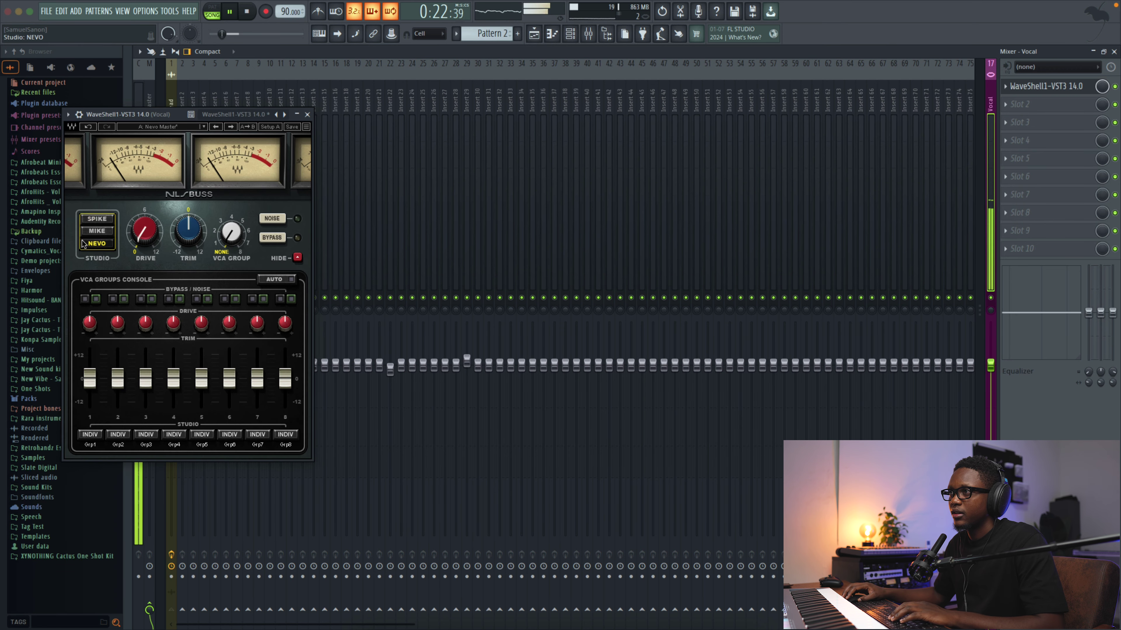
mouse_move(146, 240)
mouse_down()
mouse_move(146, 256)
mouse_move(146, 208)
mouse_move(146, 240)
mouse_up()
click(146, 240)
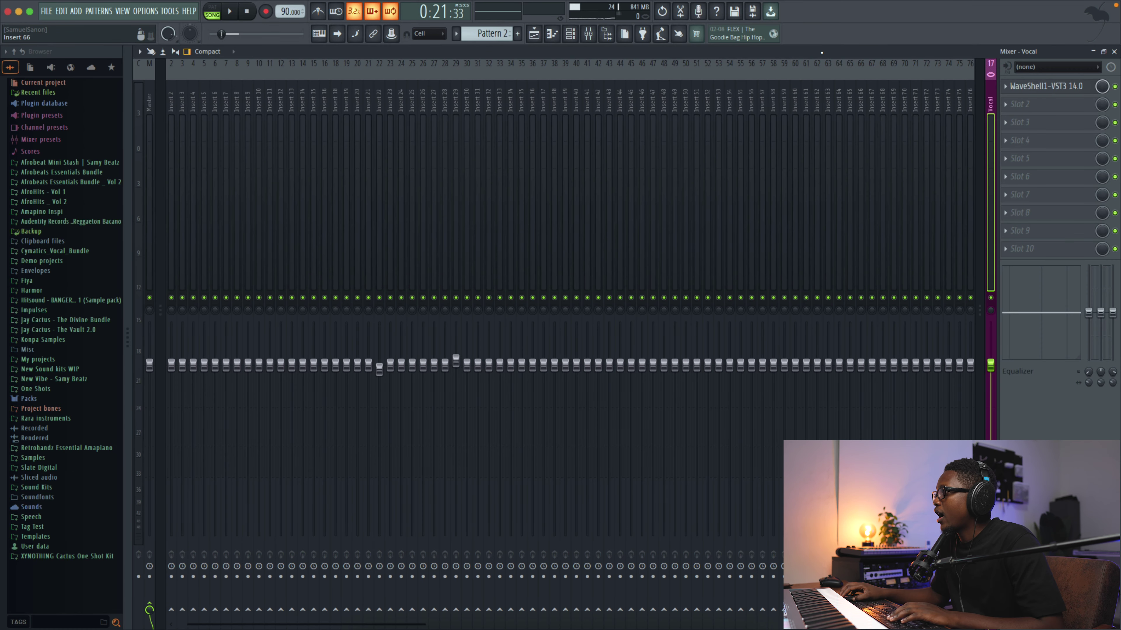
Load Fruity Parametric EQ 2 into slot 2 and move its low cut up to 87 Hz.
click(1017, 104)
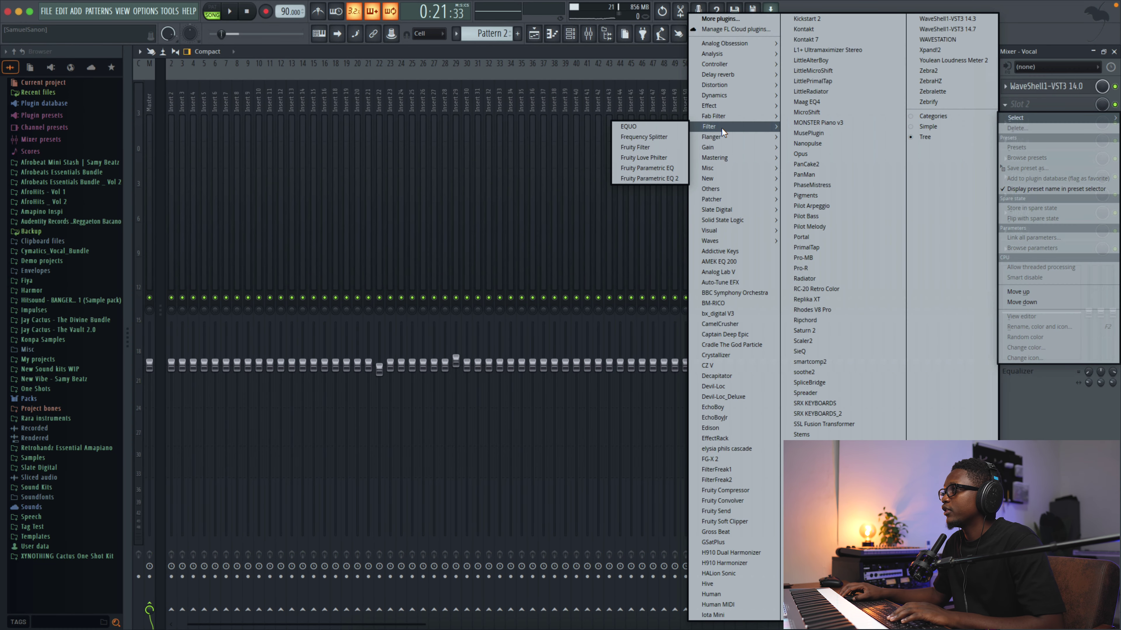
click(669, 178)
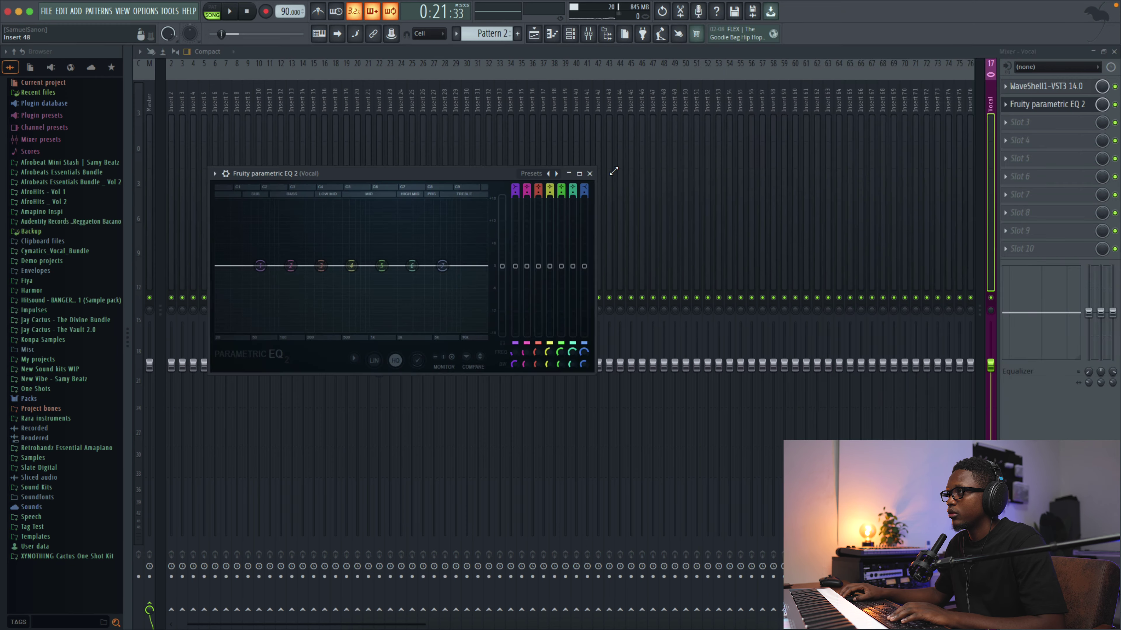
key(space)
scroll(261, 265, down, 1)
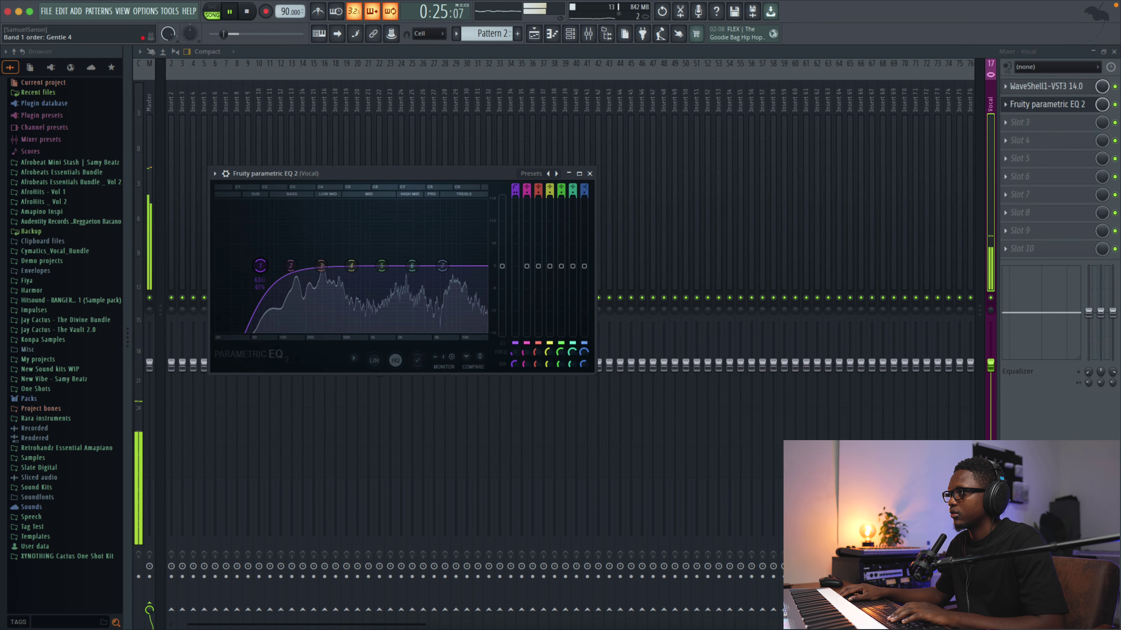
scroll(260, 265, up, 1)
drag(260, 265, 272, 265)
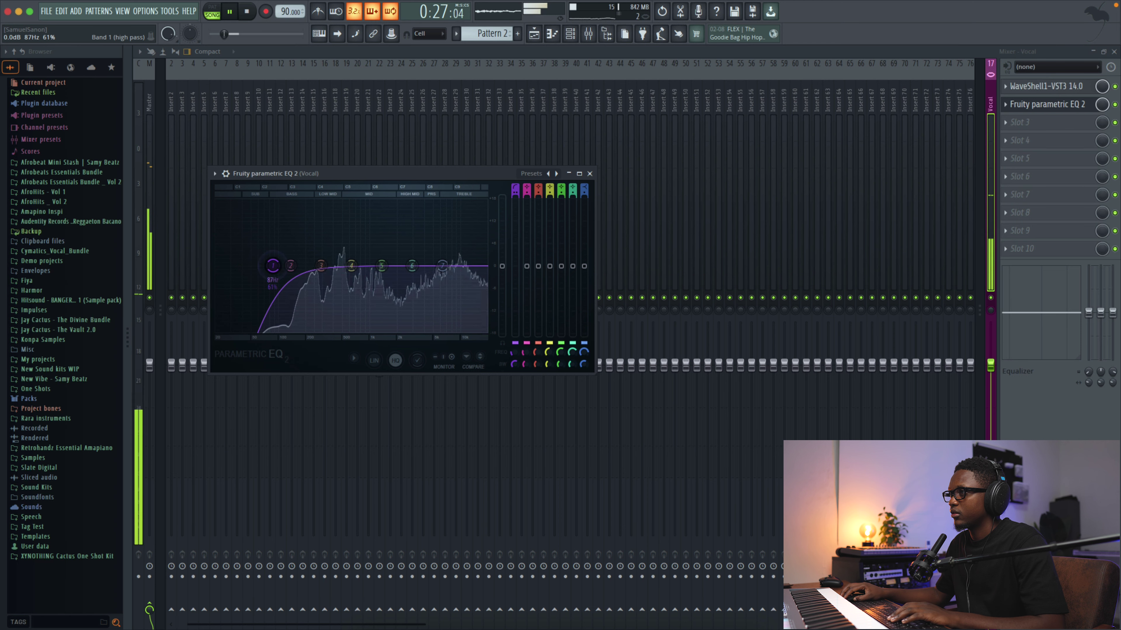
key(space)
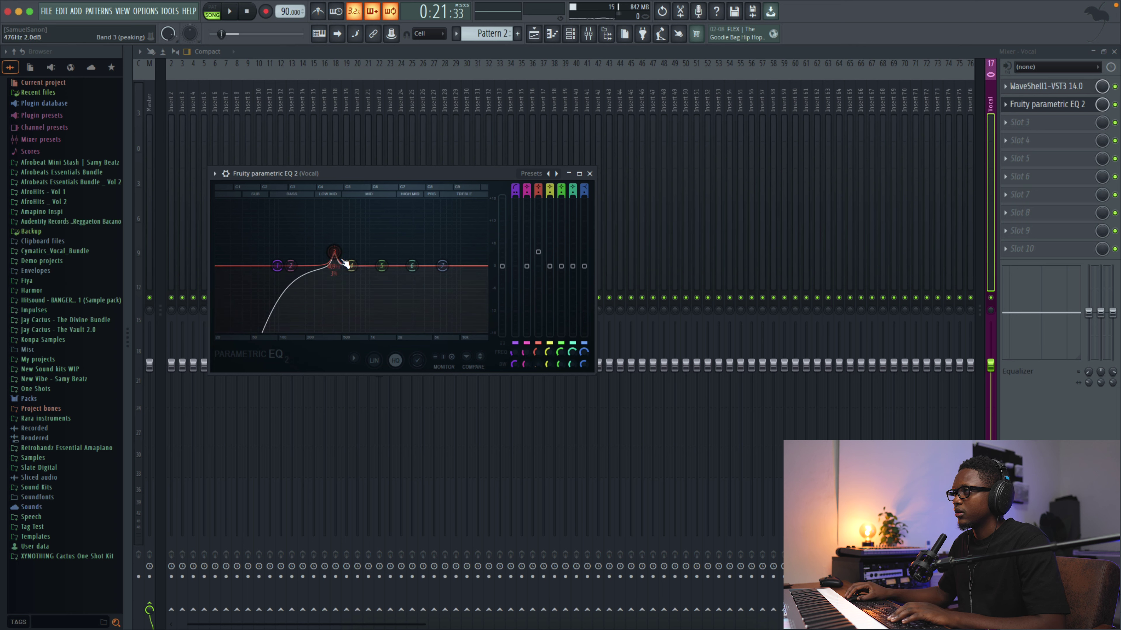
Try a band 3 boost near 344 Hz, flatten it to 0 dB, and pull band 5 to -2 dB.
key(space)
drag(334, 252, 315, 239)
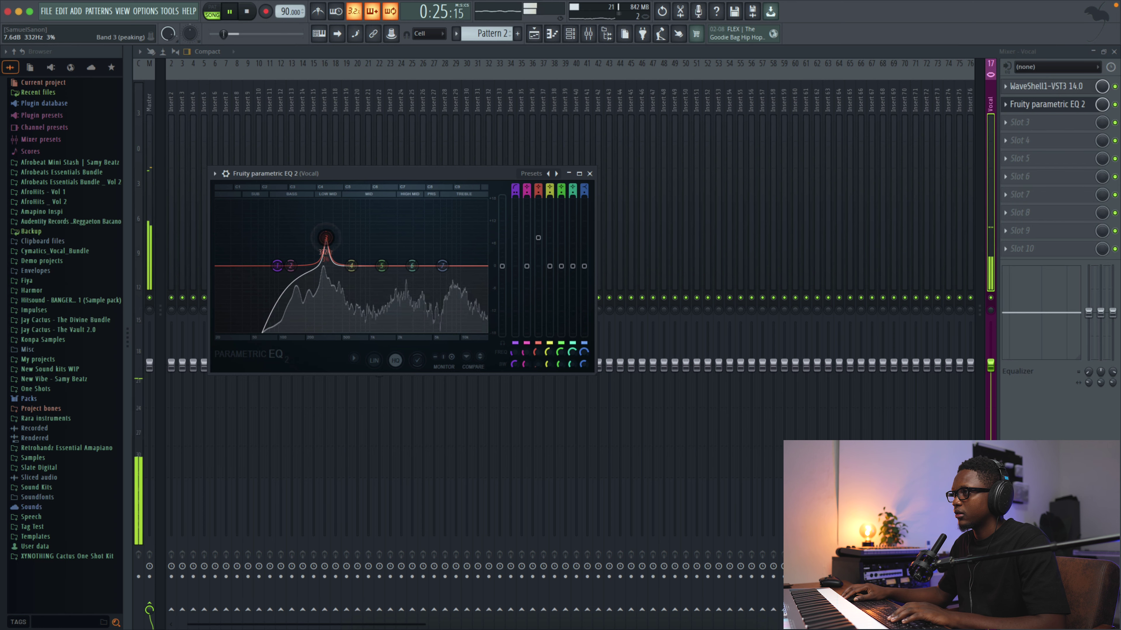
drag(318, 237, 311, 234)
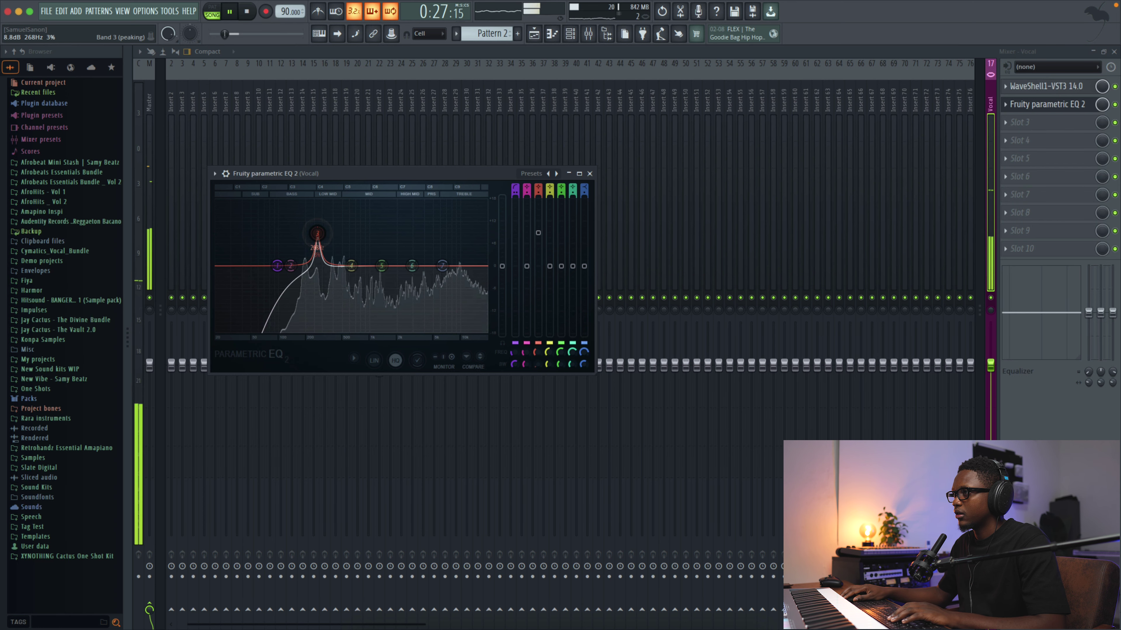
drag(328, 233, 326, 233)
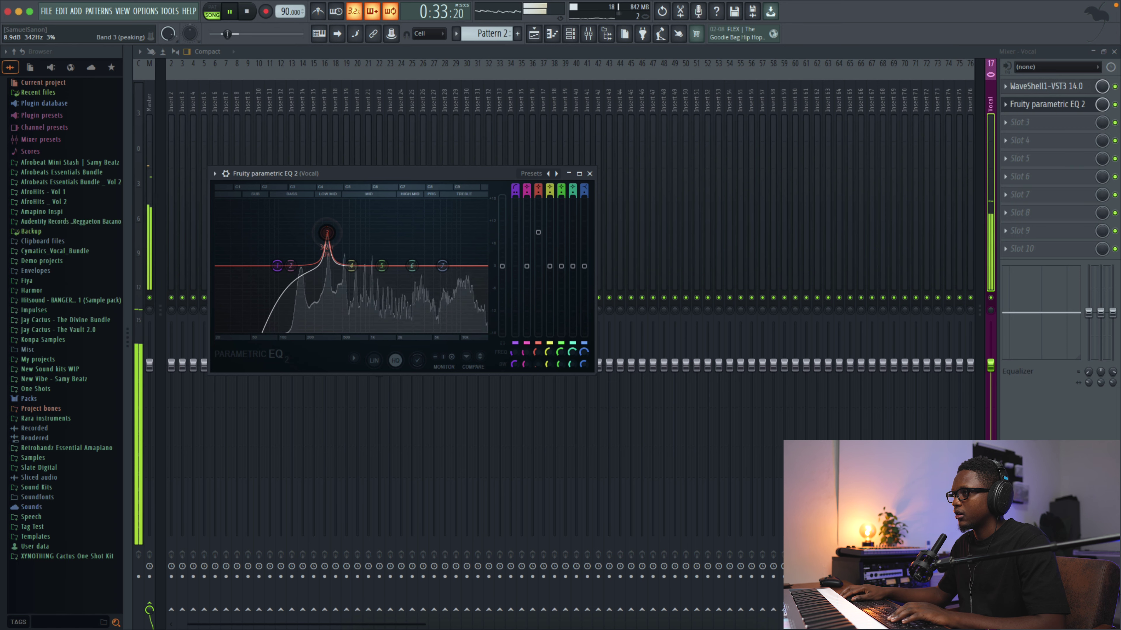
drag(327, 233, 327, 279)
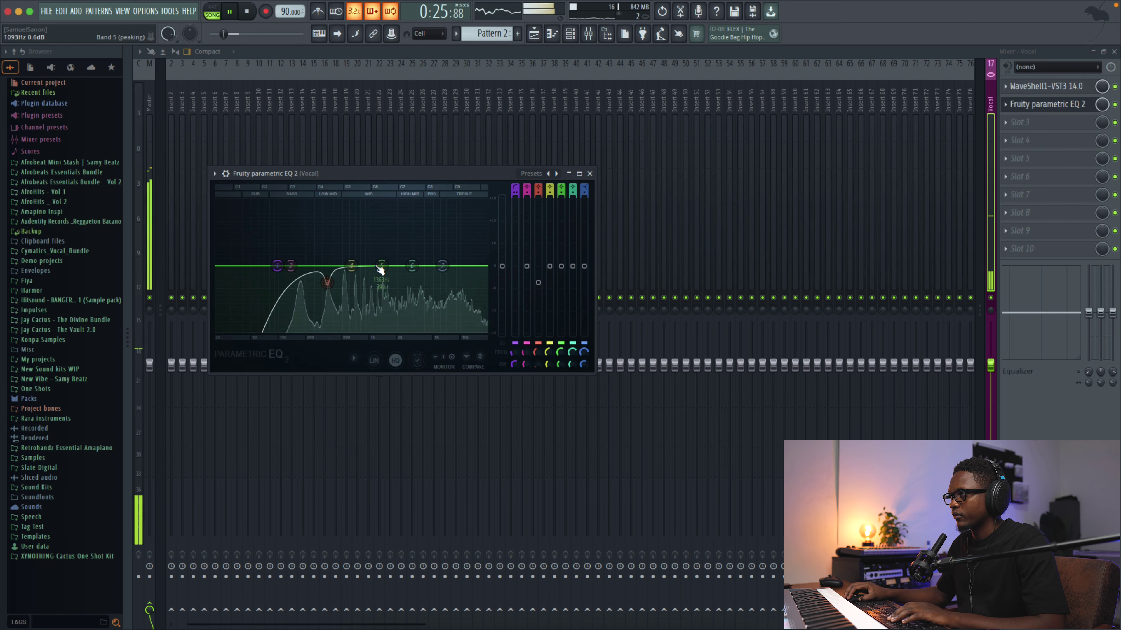
drag(379, 267, 383, 254)
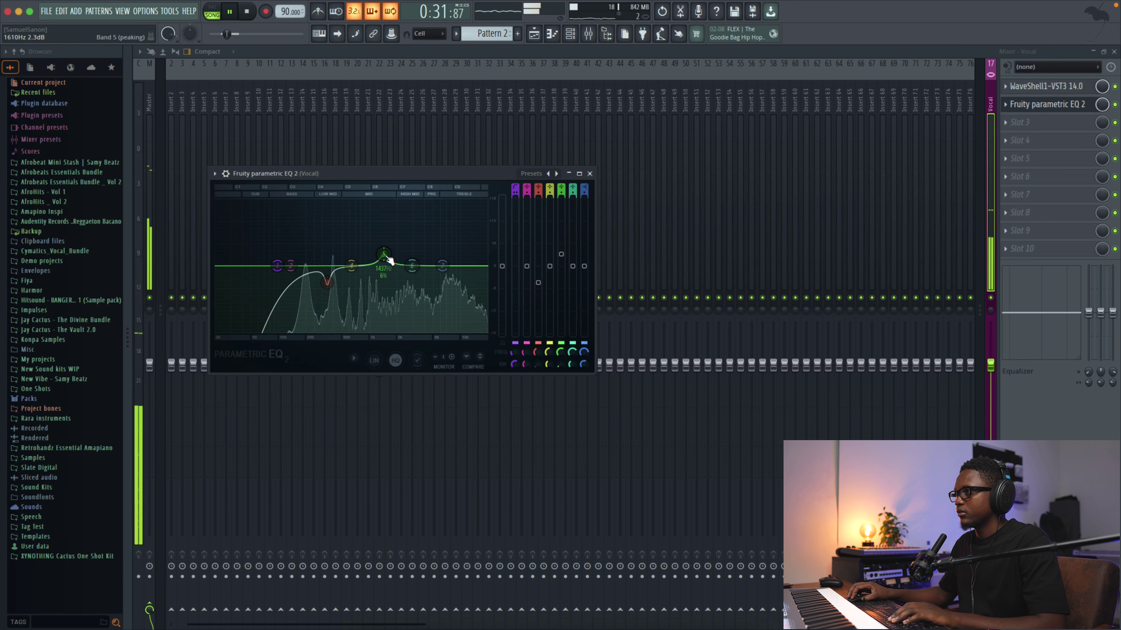
drag(357, 227, 356, 226)
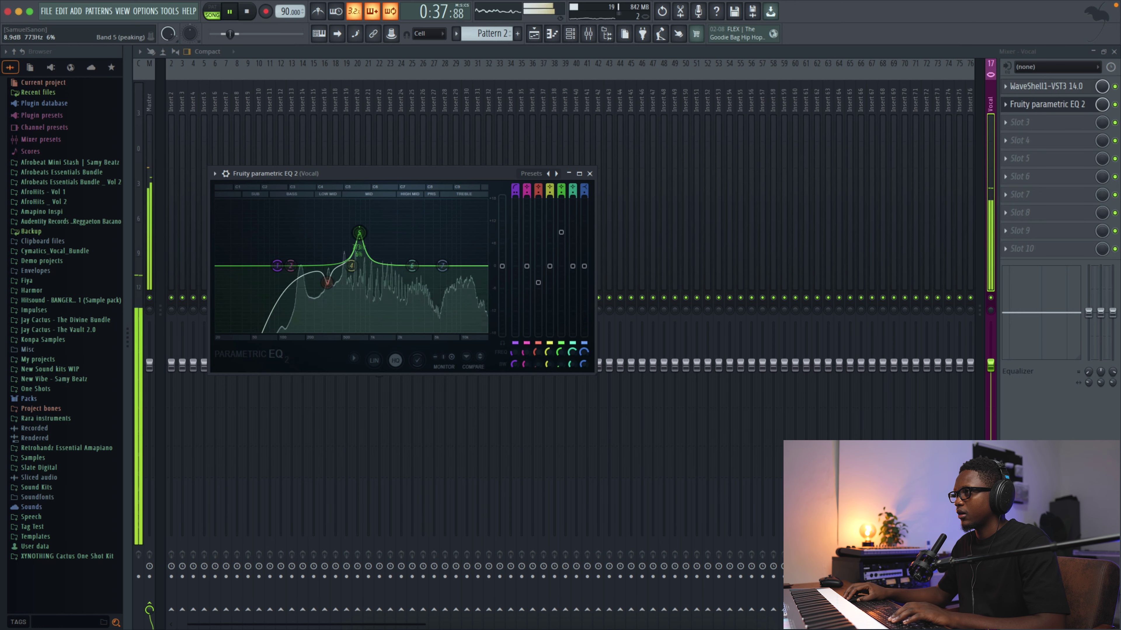
drag(359, 233, 360, 272)
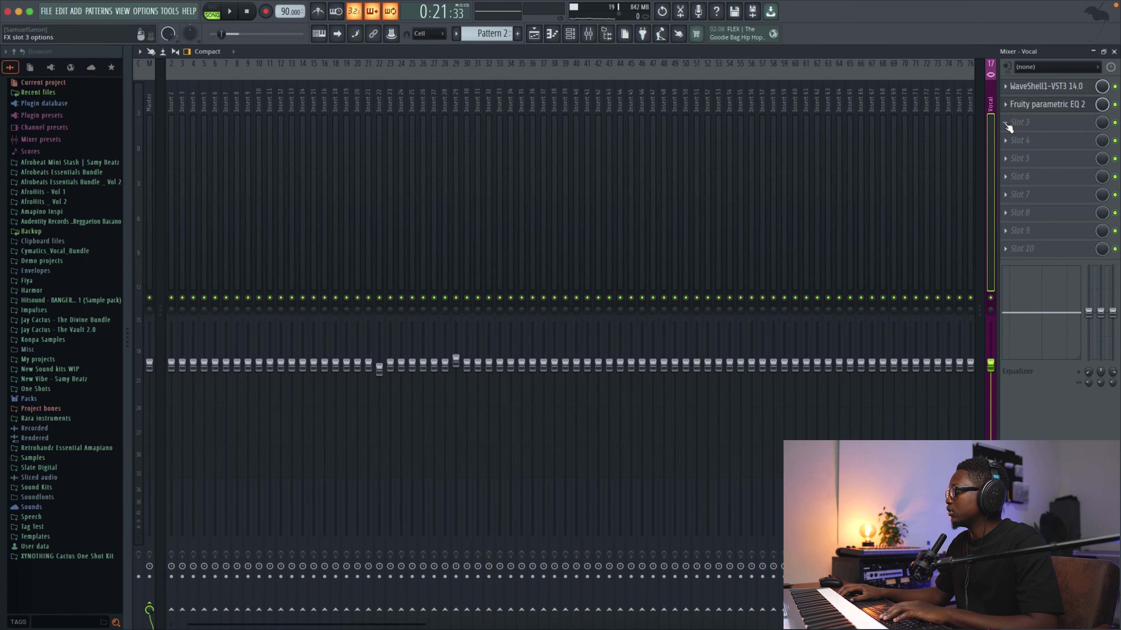
Load SSL Native Bus Compressor 2 into slot 3 and centre its window over the mixer.
click(1010, 124)
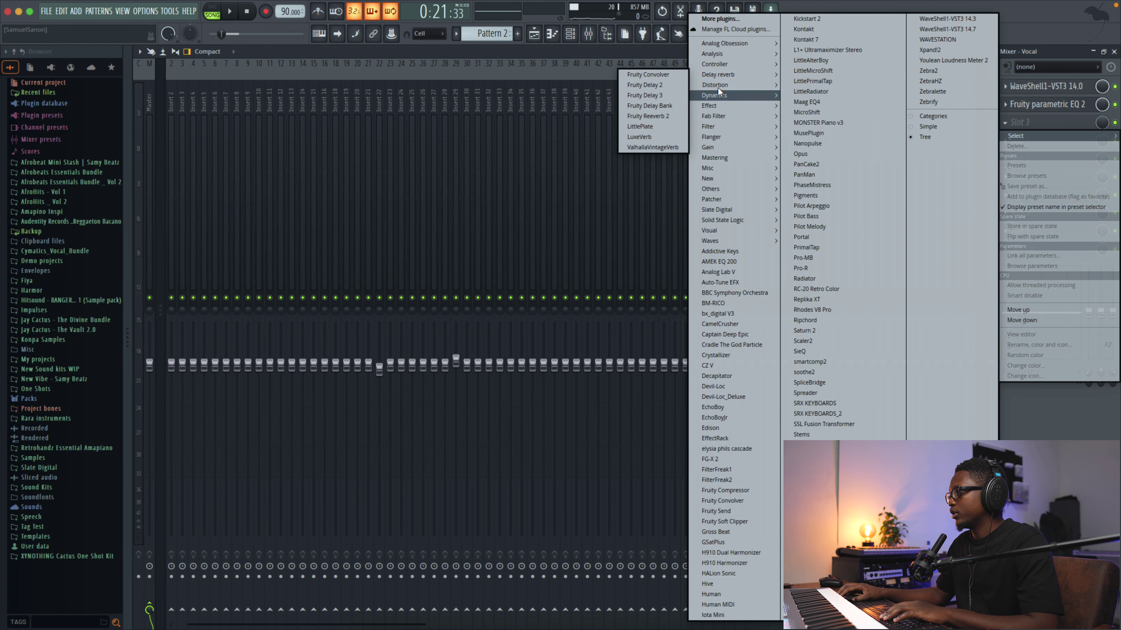
mouse_move(717, 209)
mouse_move(729, 233)
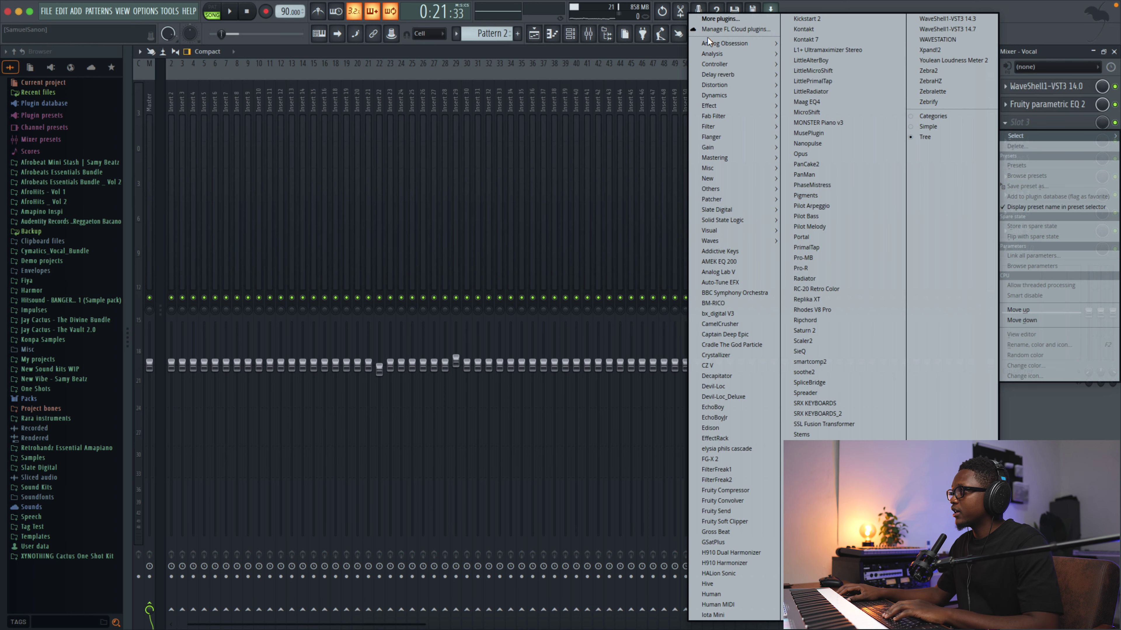
mouse_move(720, 49)
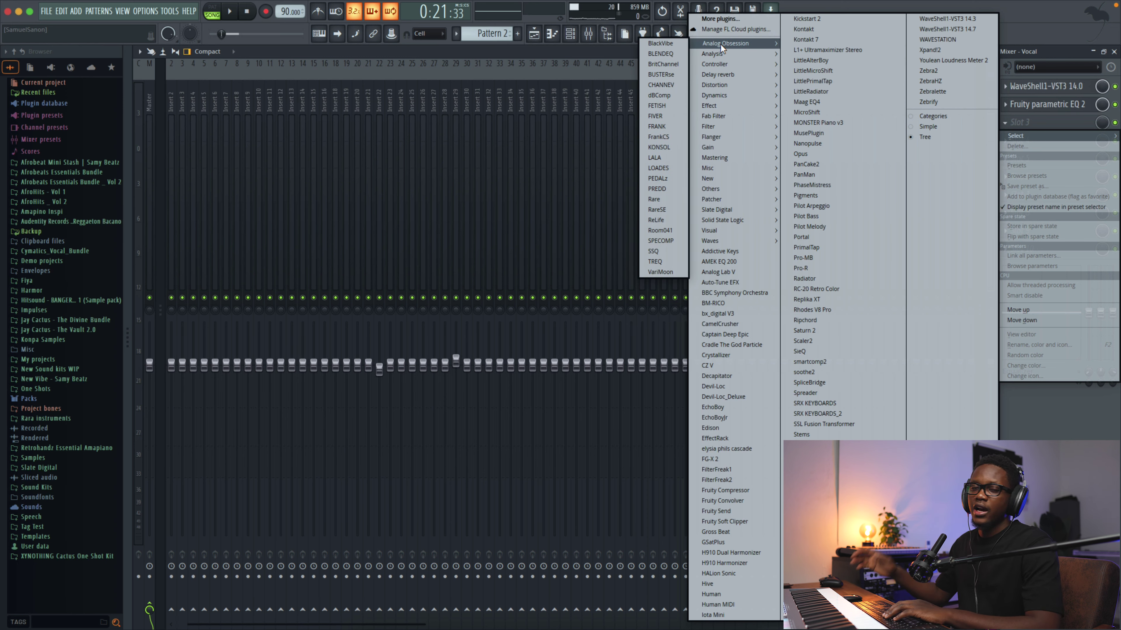
mouse_move(723, 105)
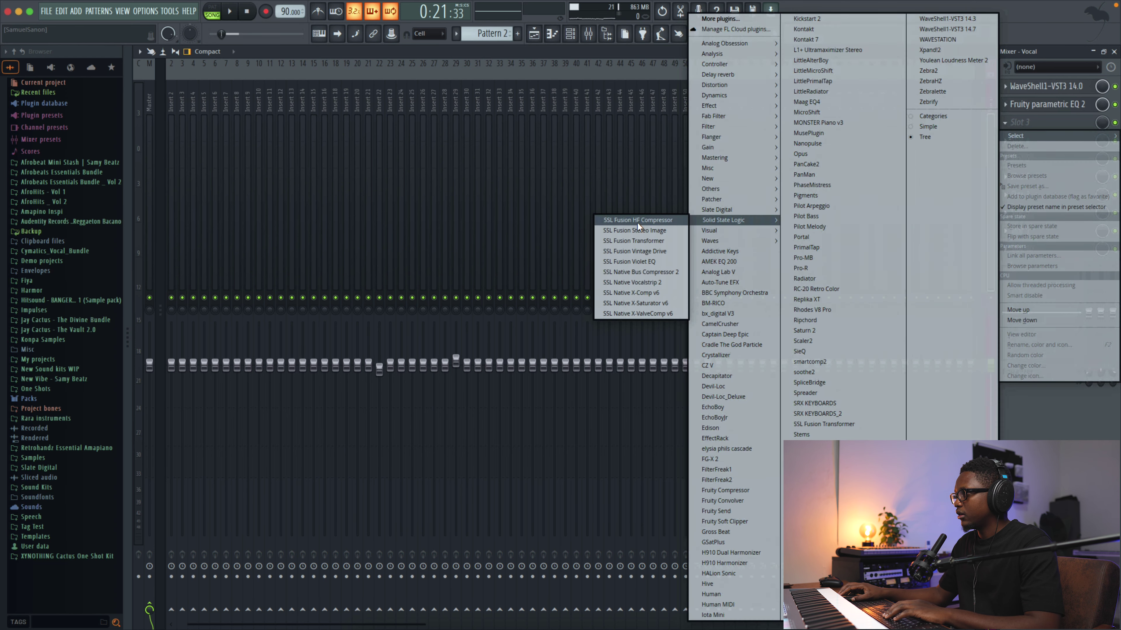
click(657, 271)
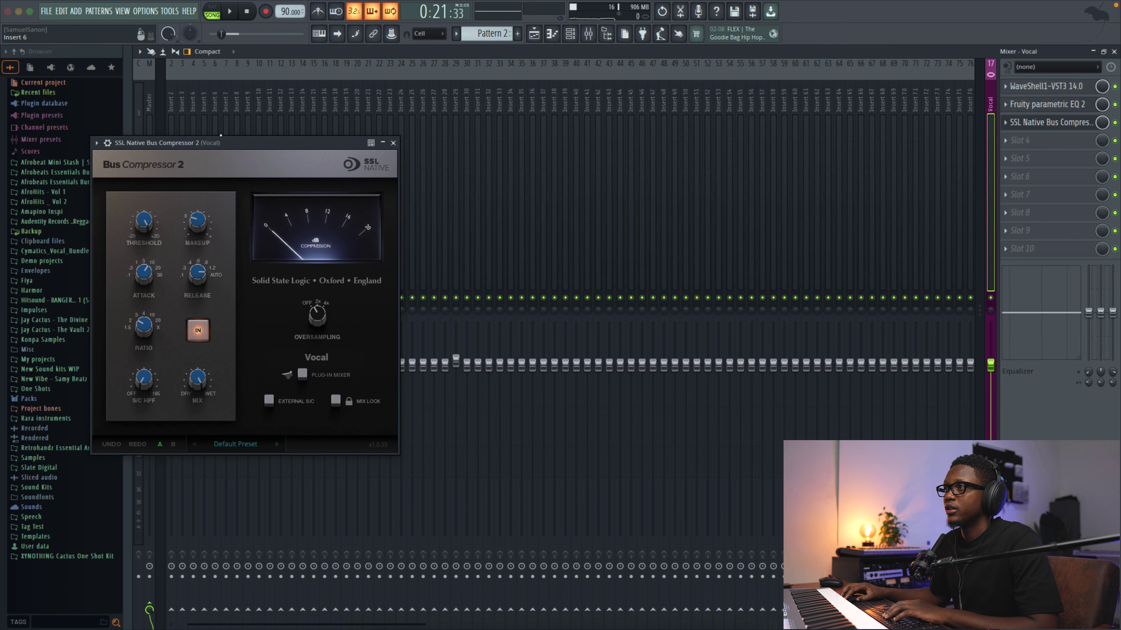
drag(213, 147, 426, 167)
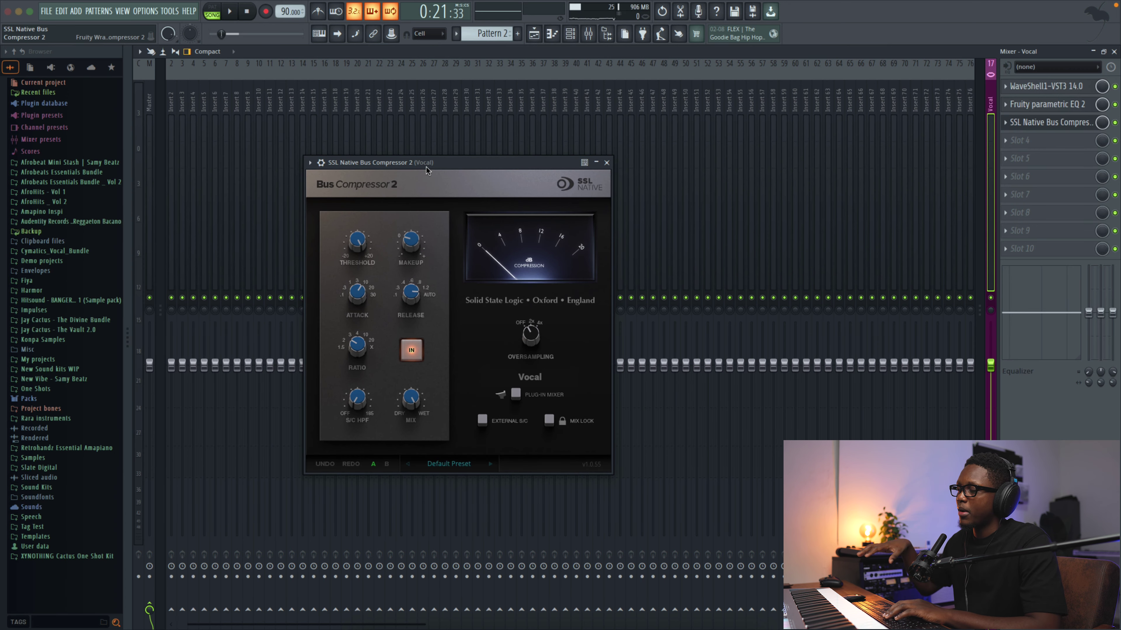
Lower the compressor threshold to about -1.1 dB, audition the vocal, and close the window.
key(space)
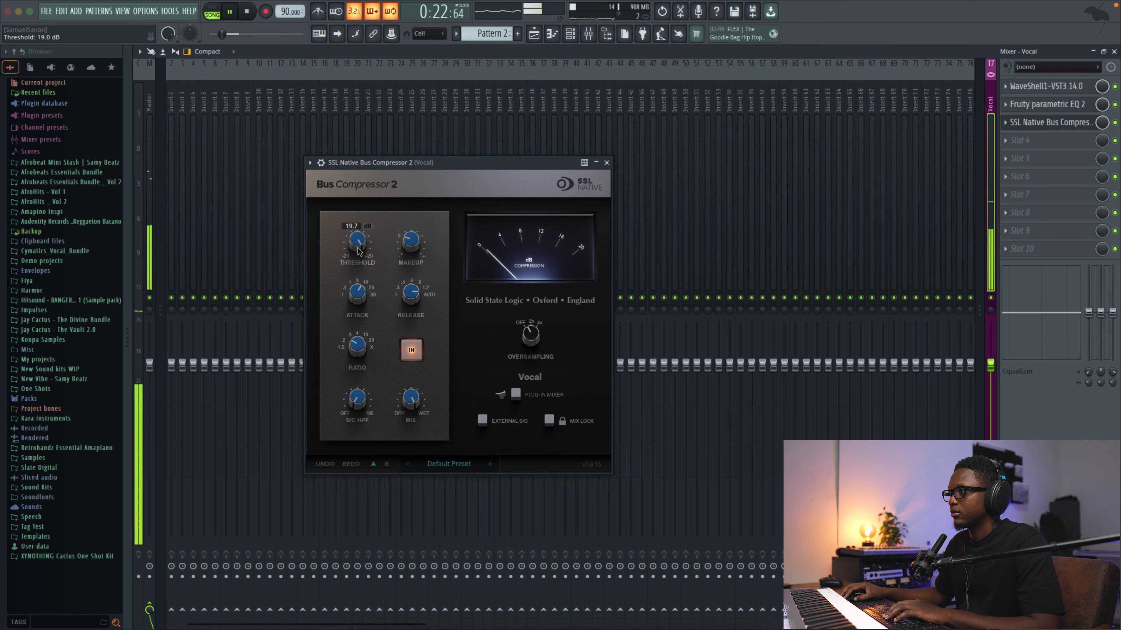
drag(360, 309, 363, 323)
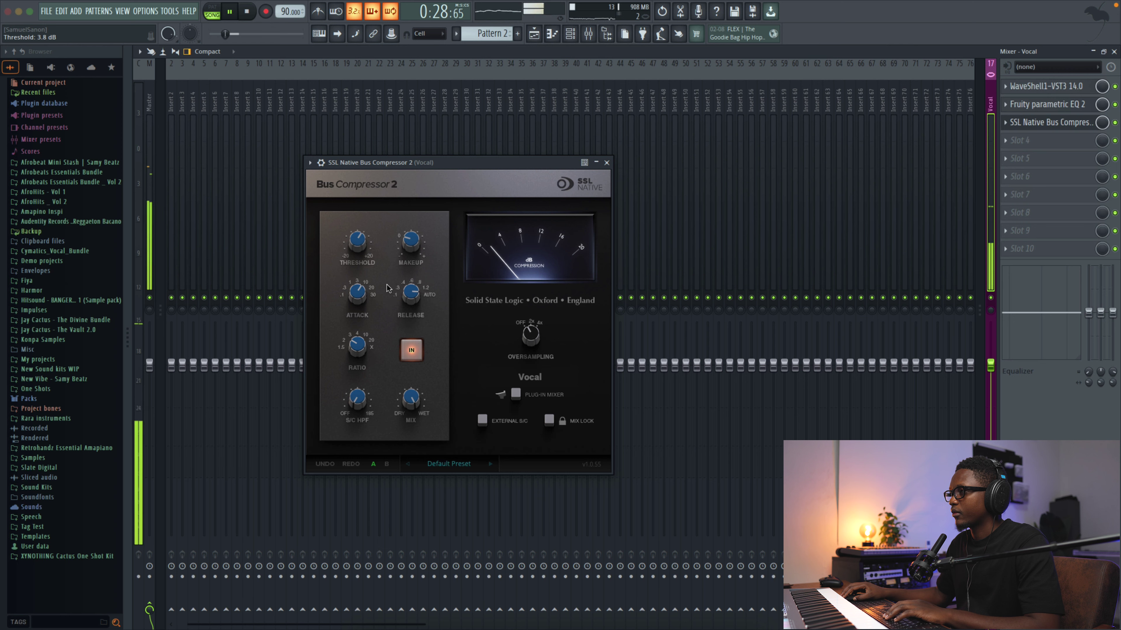
key(space)
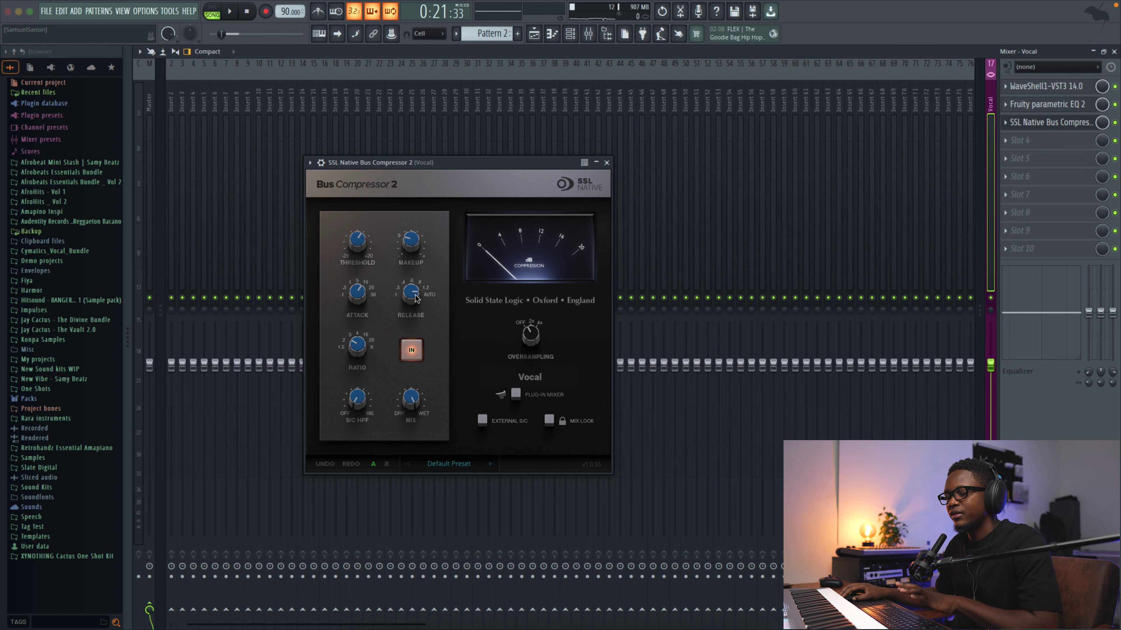
key(space)
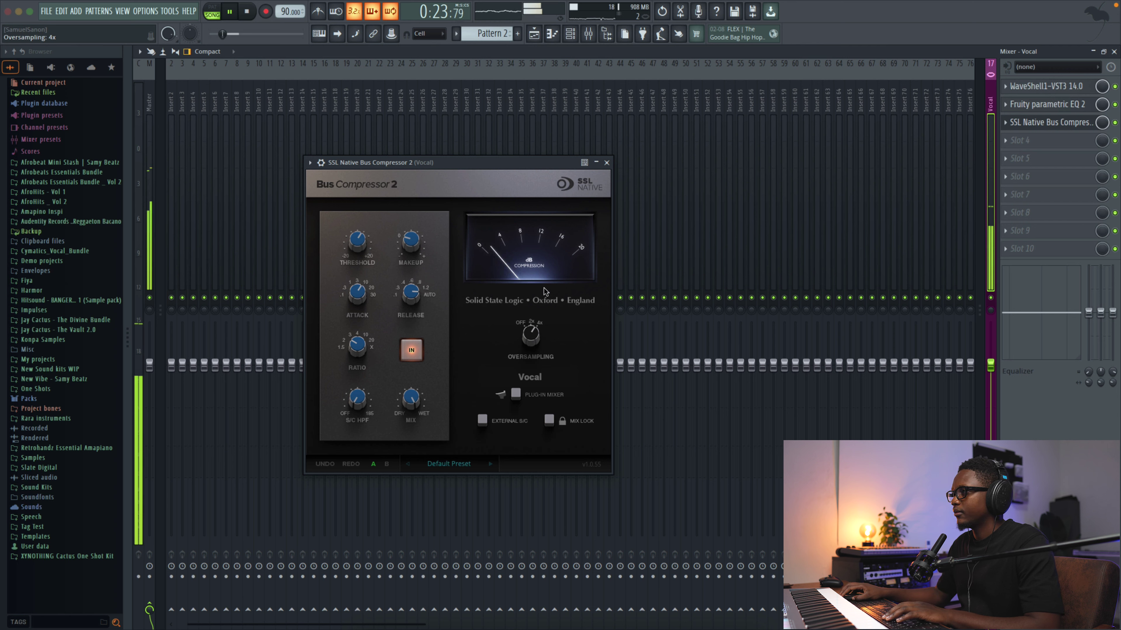
key(space)
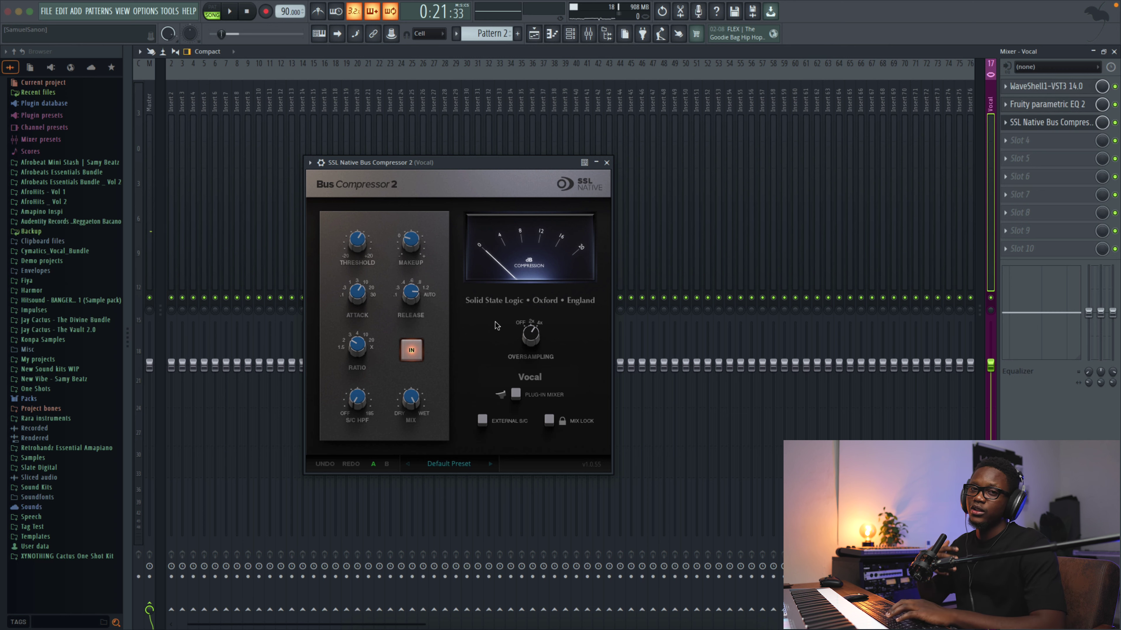
key(space)
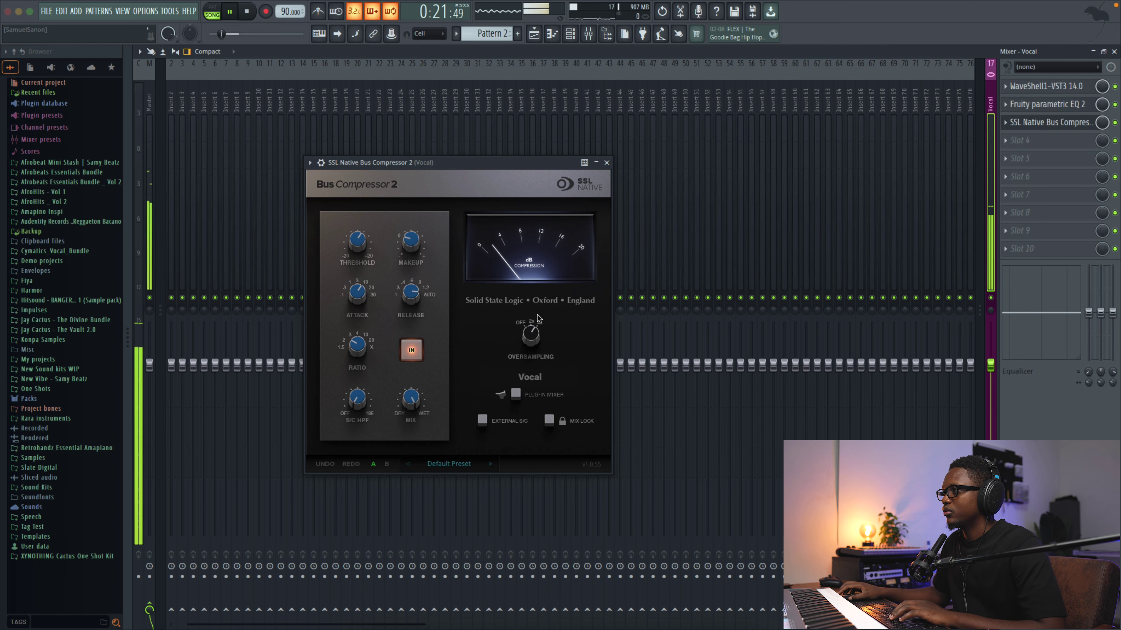
click(607, 163)
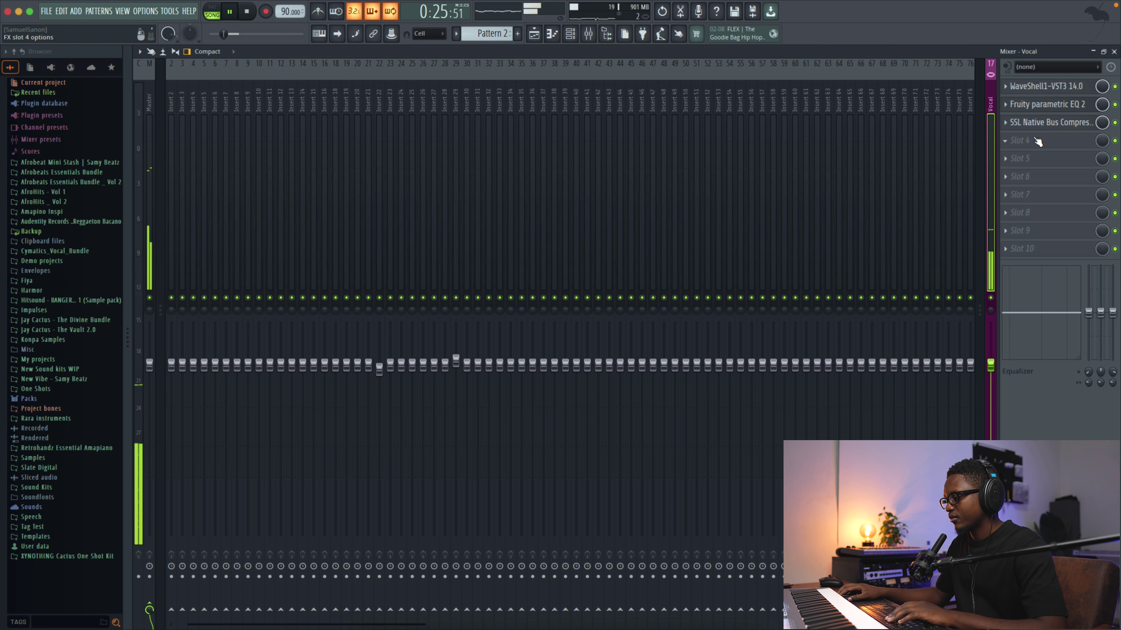
key(space)
Put SSL Fusion Violet EQ in slot 4 with High Gain at 4.2 dB, then close it.
click(1024, 144)
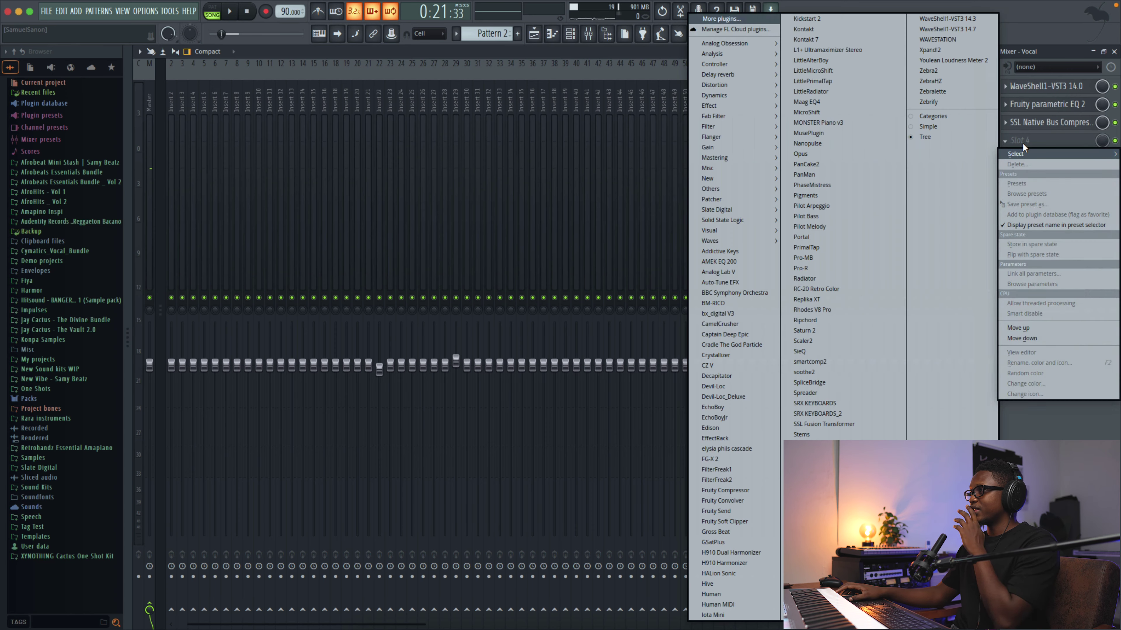
mouse_move(729, 219)
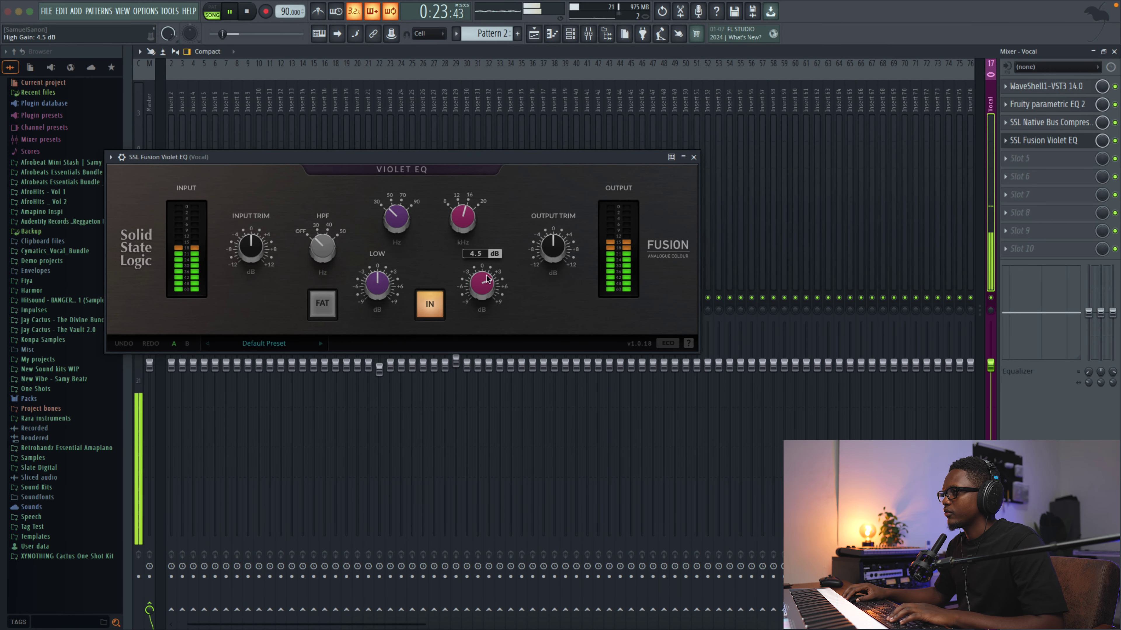
drag(486, 279, 478, 287)
click(695, 158)
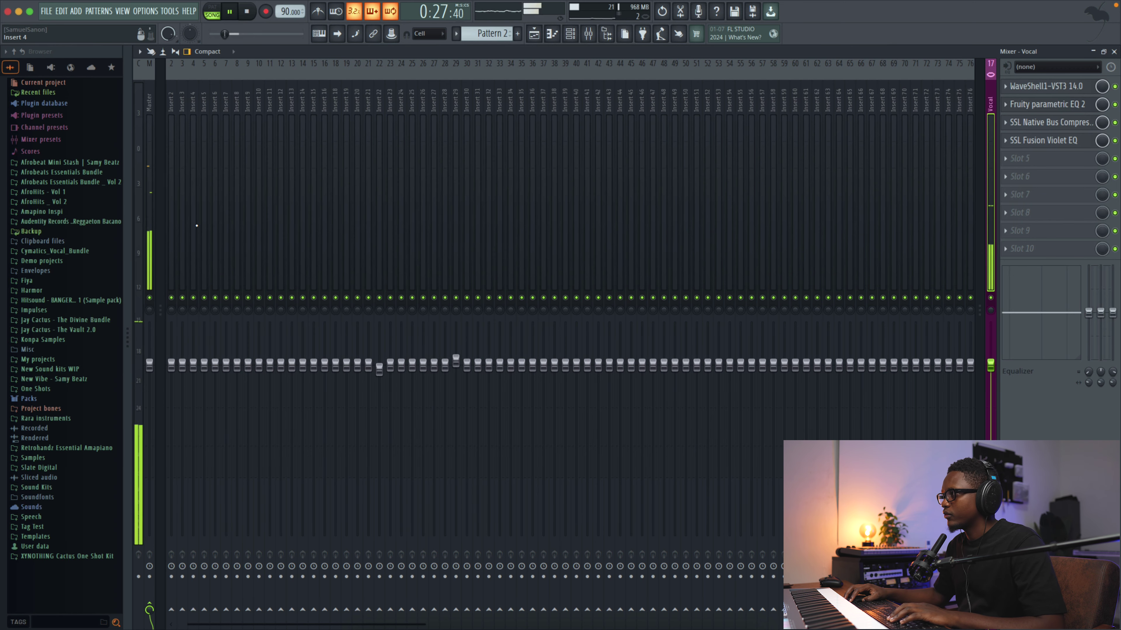
Load soothe2 into slot 5, move its window up to the centre, and play the vocal through it.
key(space)
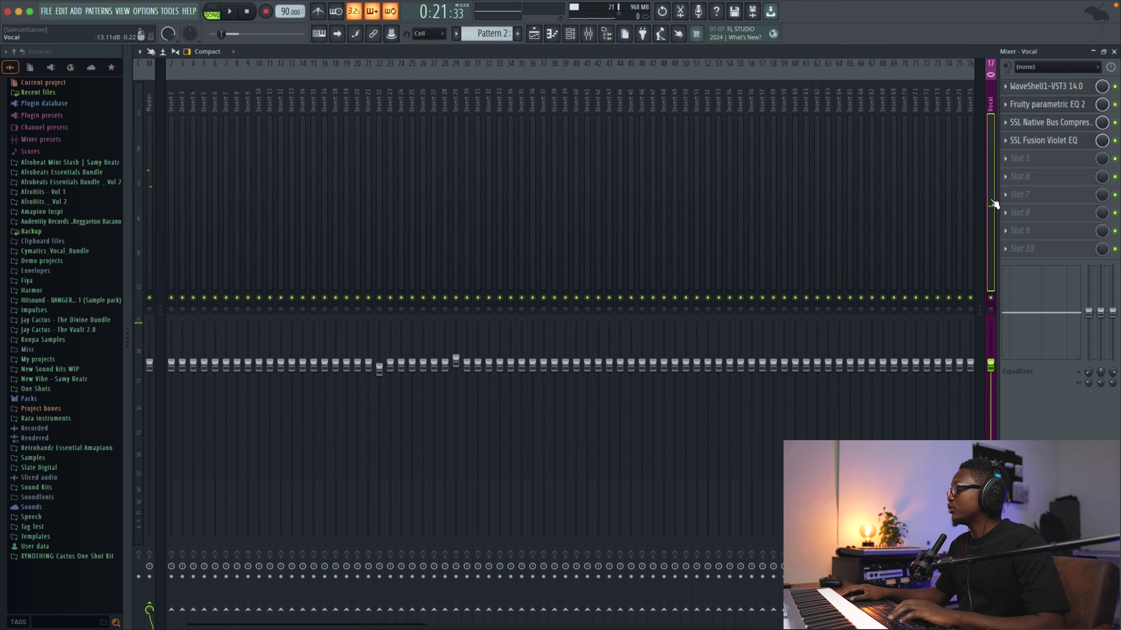
click(1021, 160)
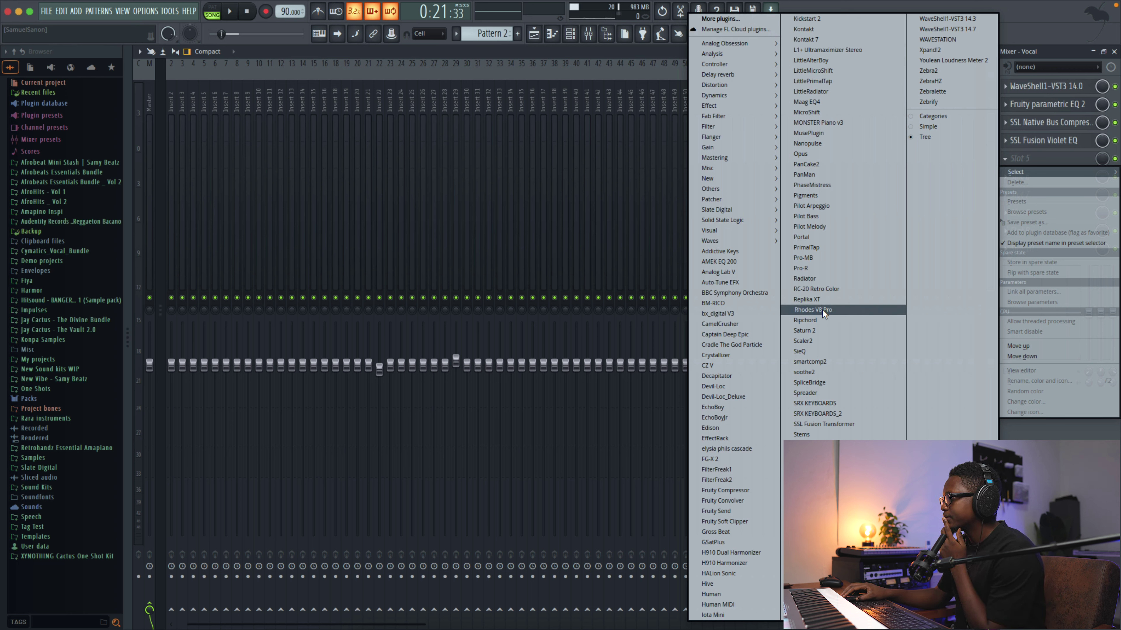
click(810, 371)
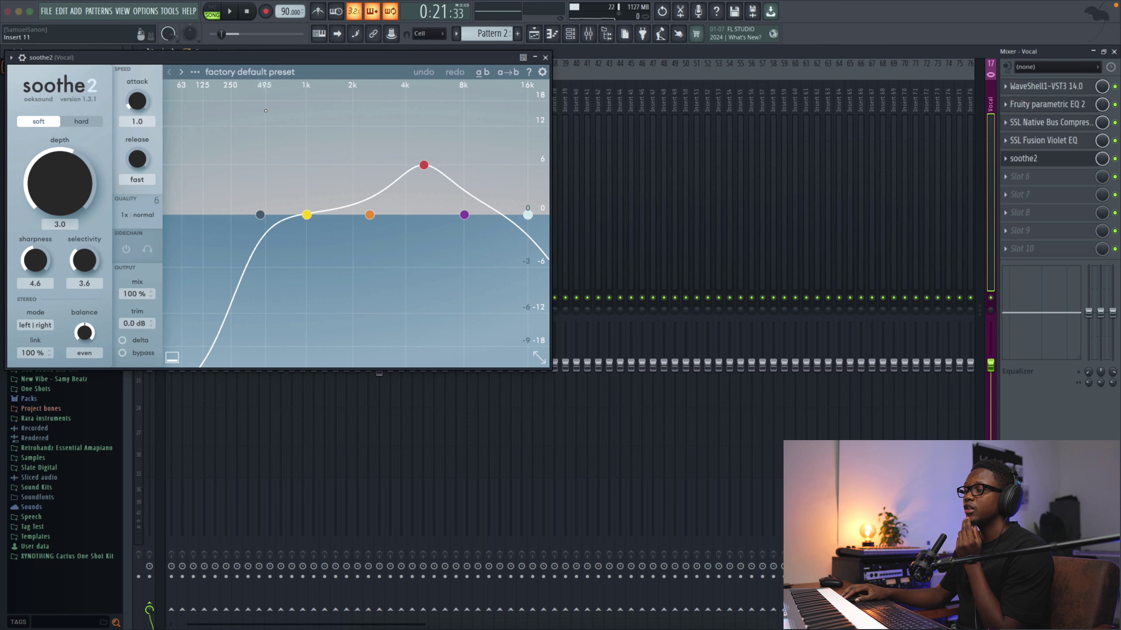
drag(237, 60, 365, 197)
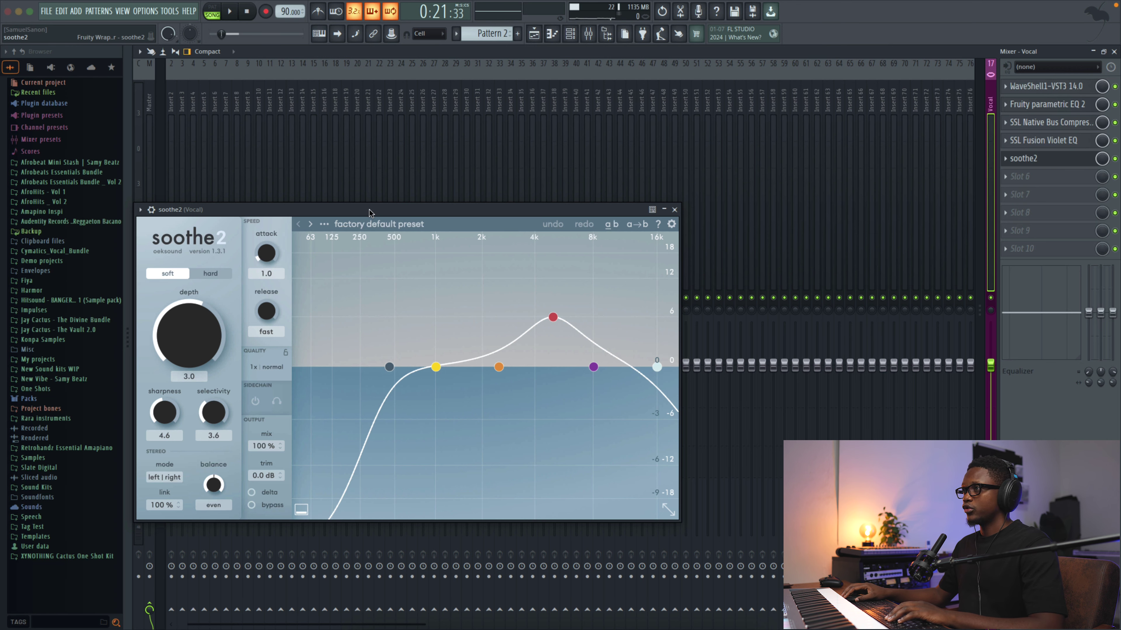
drag(370, 210, 377, 146)
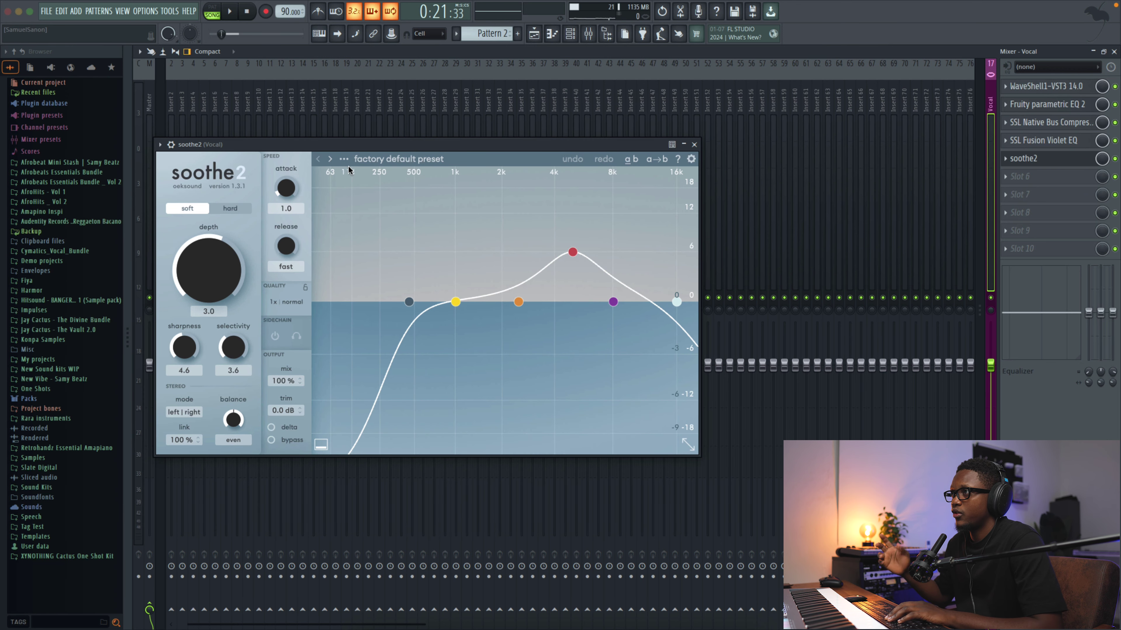
key(space)
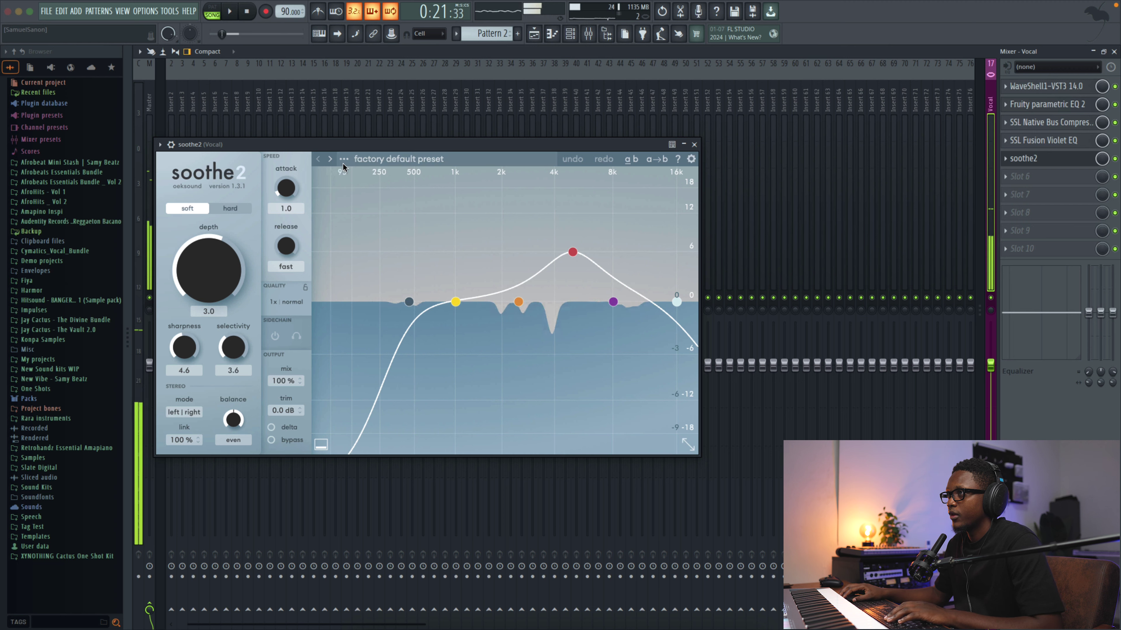
Load soothe2's Vocals > Vocal de-esser preset.
click(344, 160)
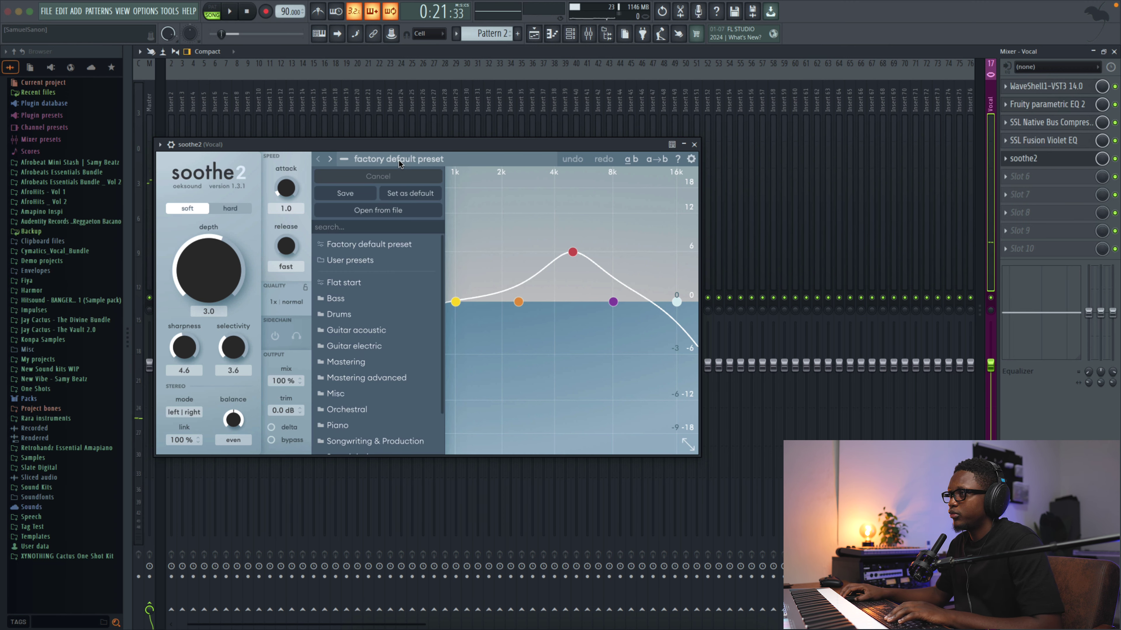
scroll(405, 325, down, 3)
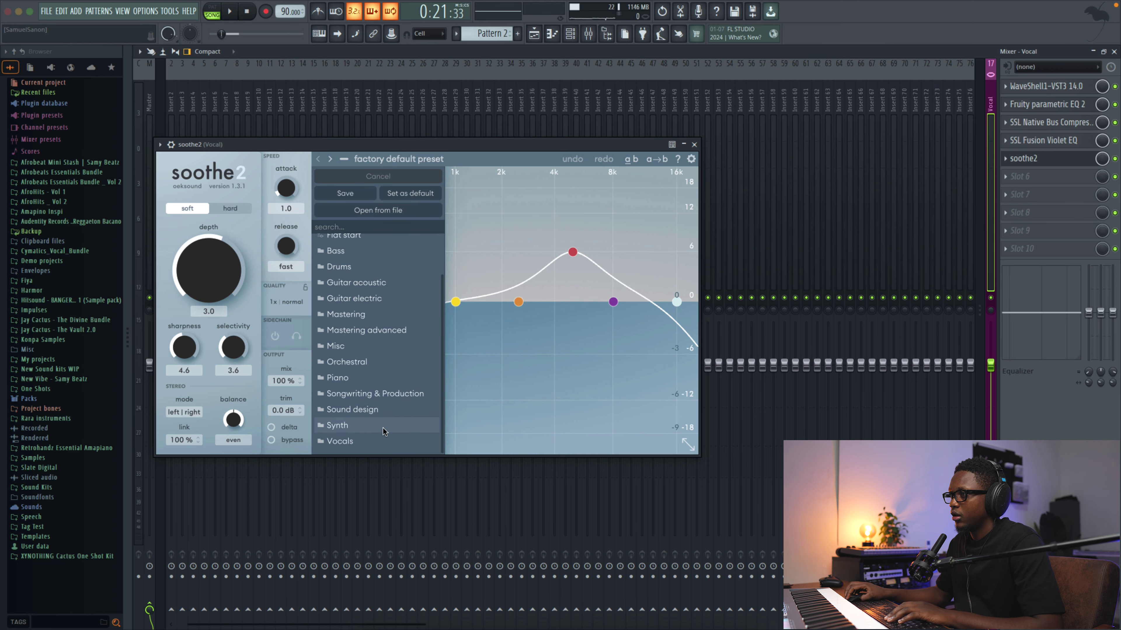
click(384, 441)
scroll(499, 304, down, 3)
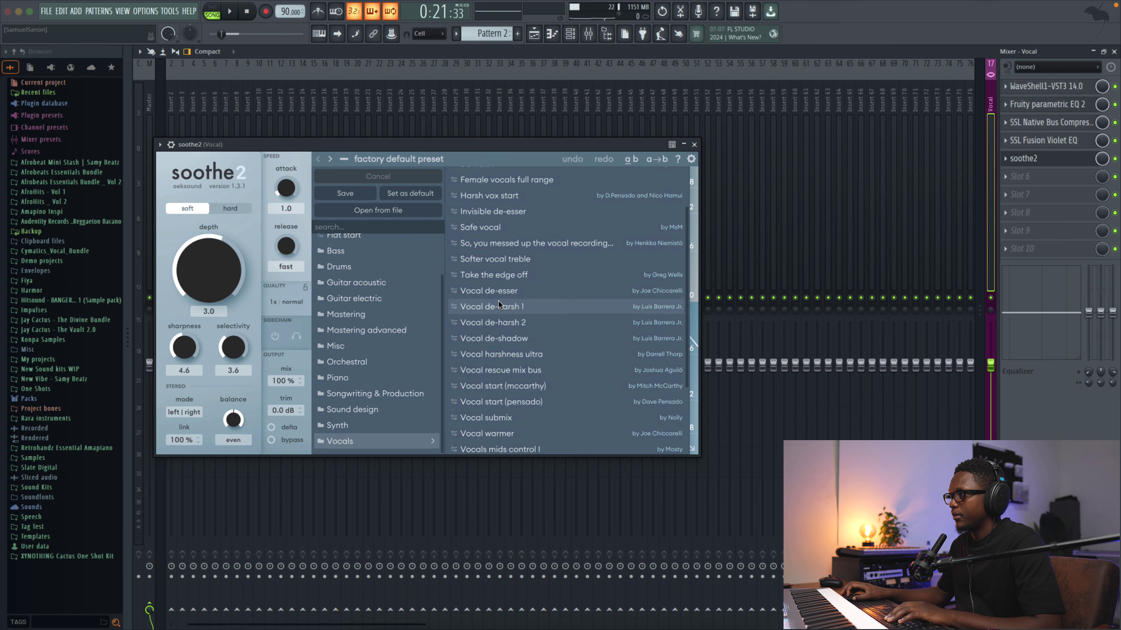
click(502, 291)
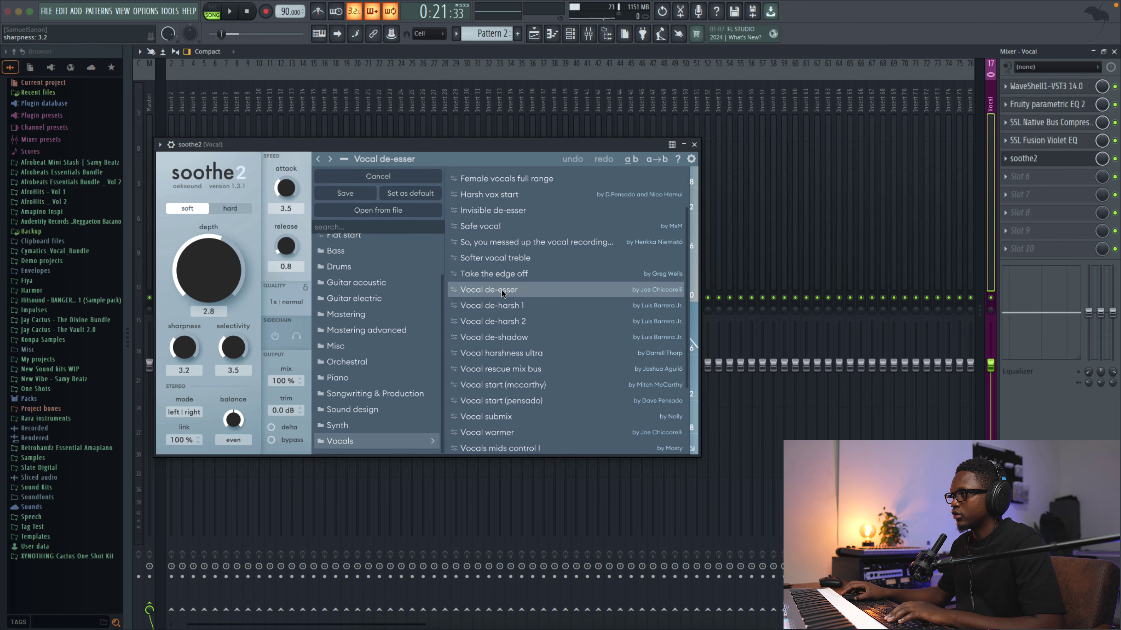
Audition different depth values, settle soothe2's depth at 4.3, and close the window.
key(space)
drag(203, 273, 202, 270)
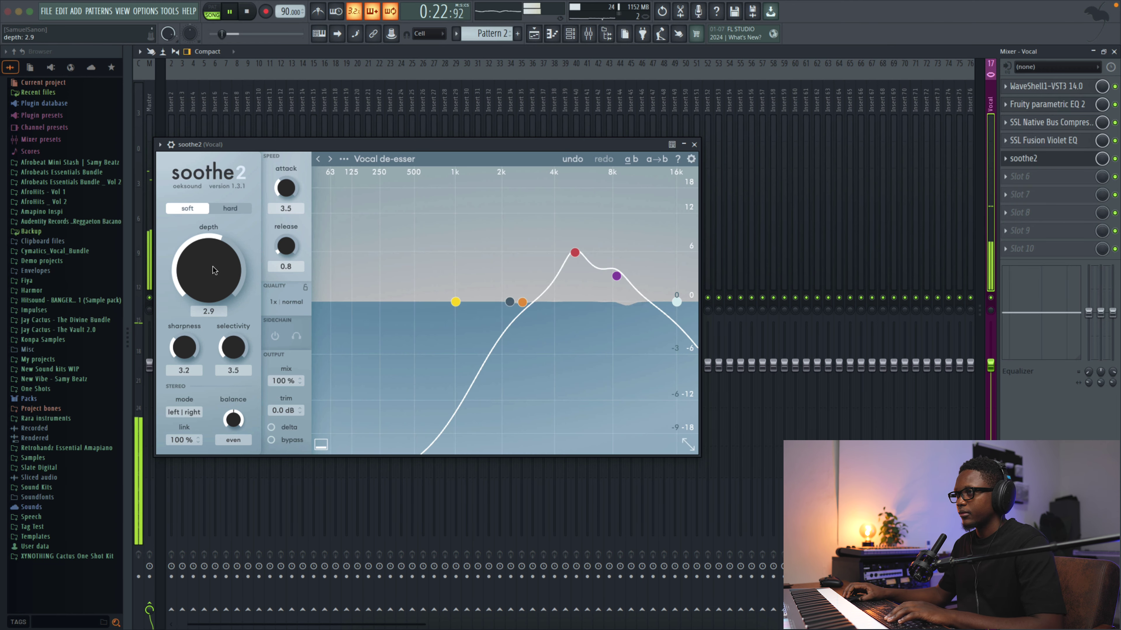
key(space)
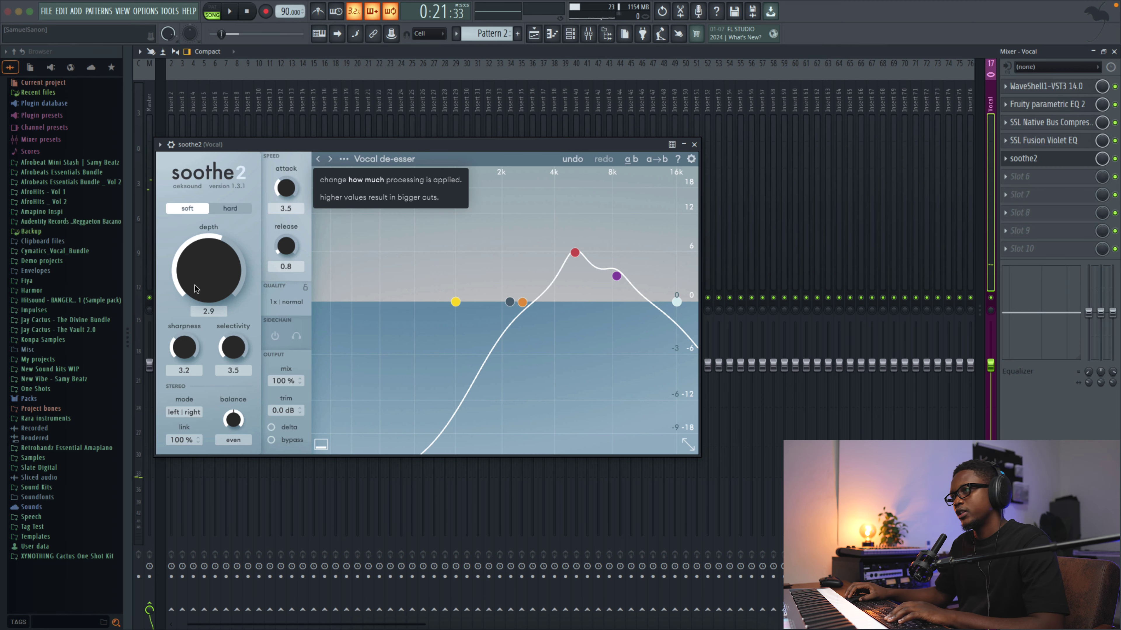
drag(180, 246, 181, 236)
key(space)
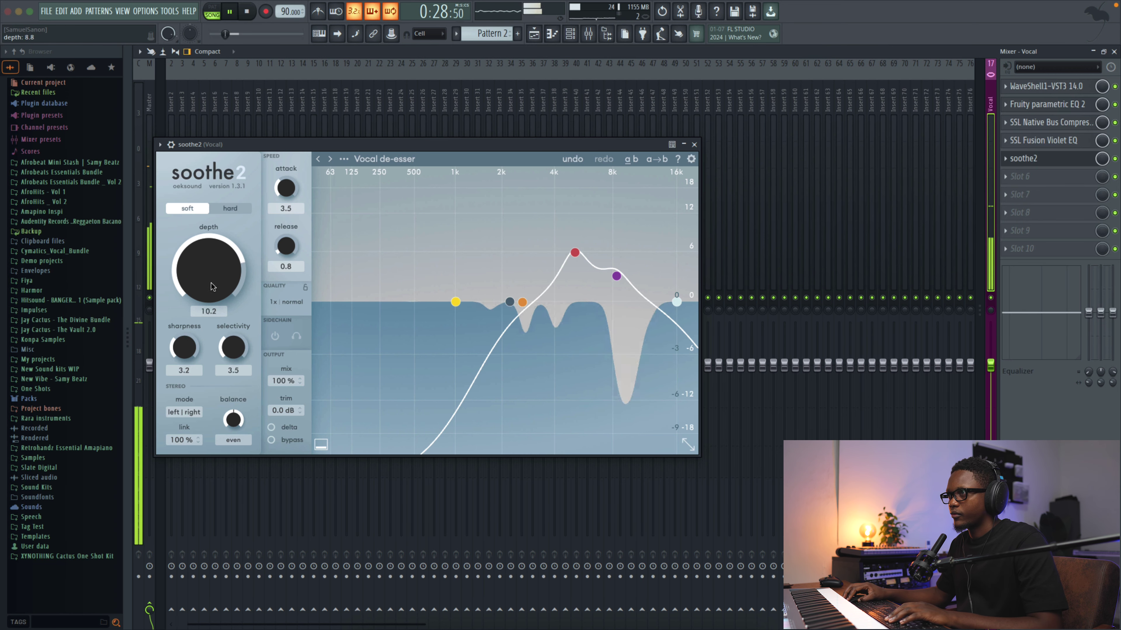
drag(211, 283, 217, 320)
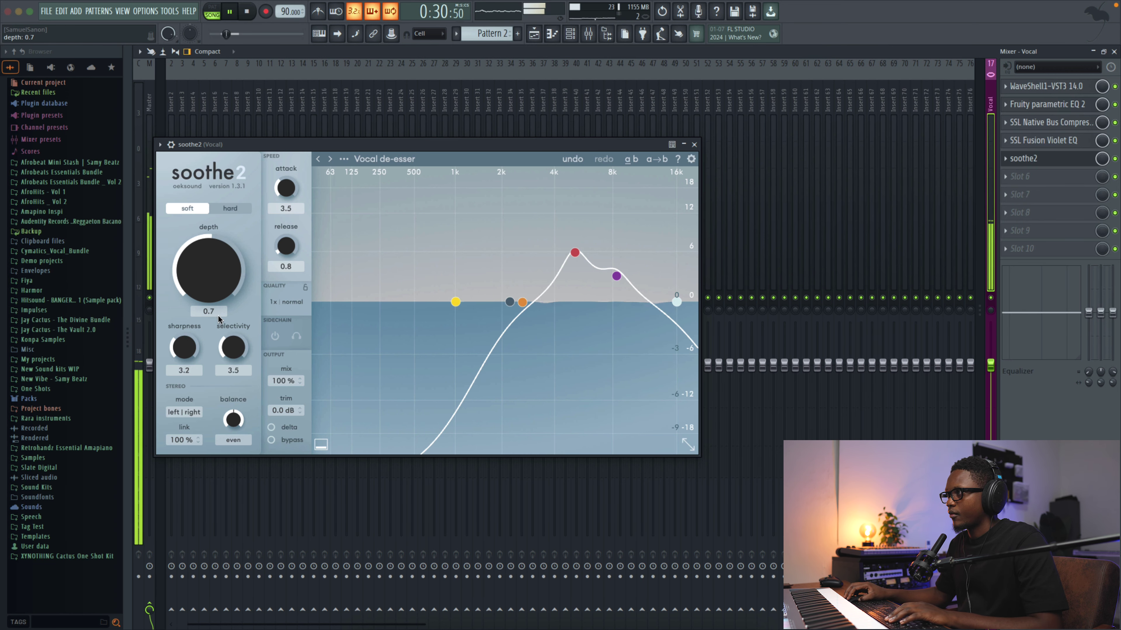
drag(202, 266, 199, 252)
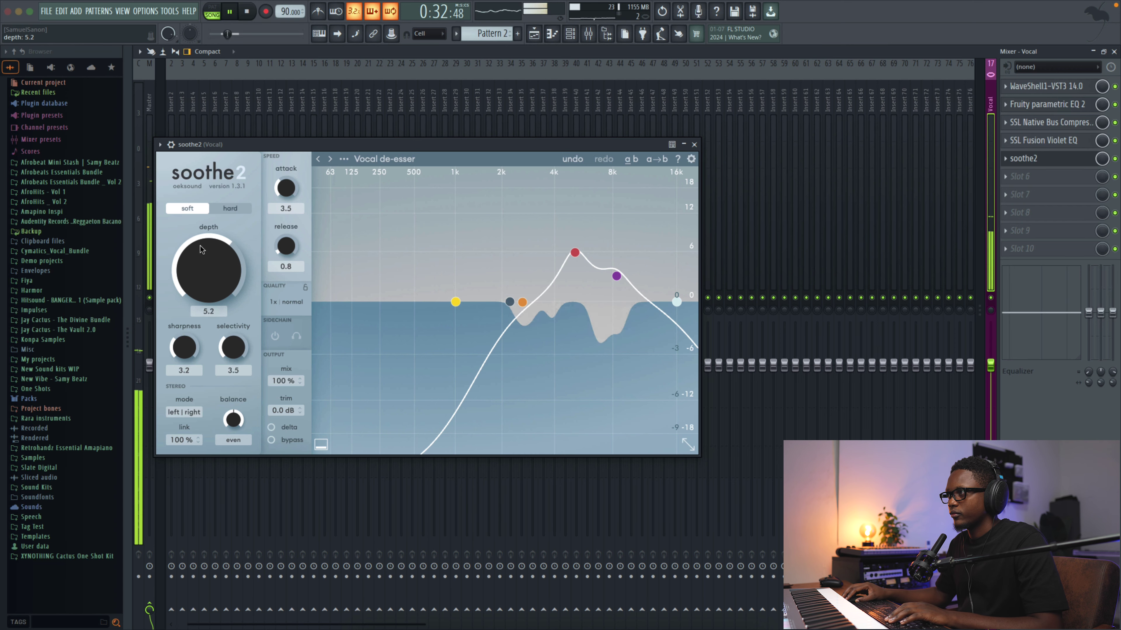
click(693, 145)
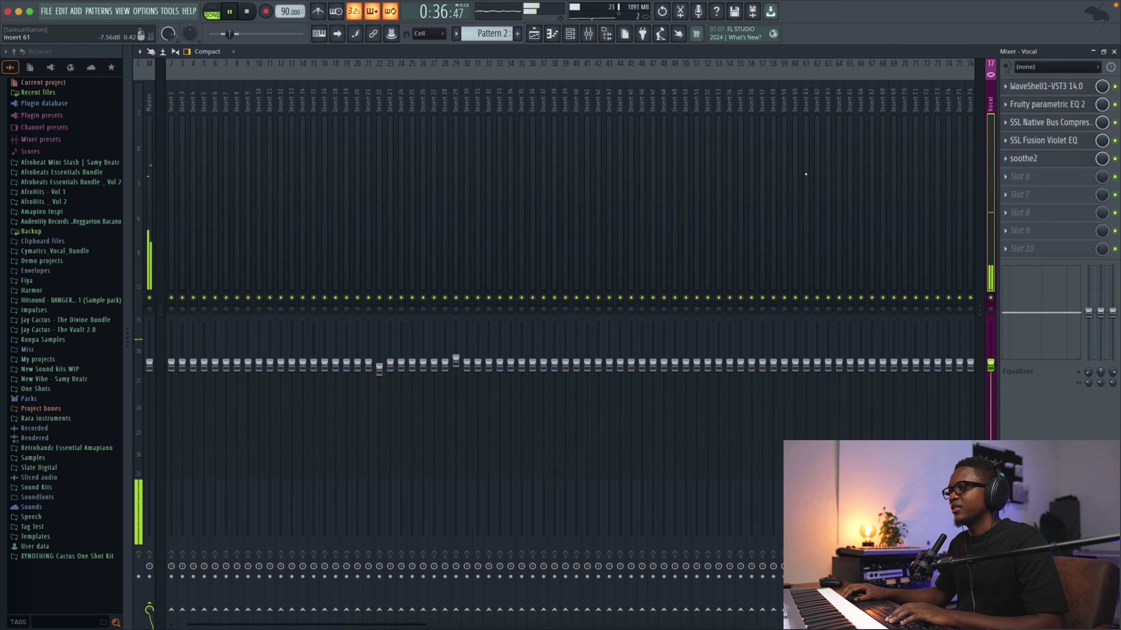
Restart playback and browse the plugin menu's Delay reverb entries toward ValhallaVintageVerb.
key(space)
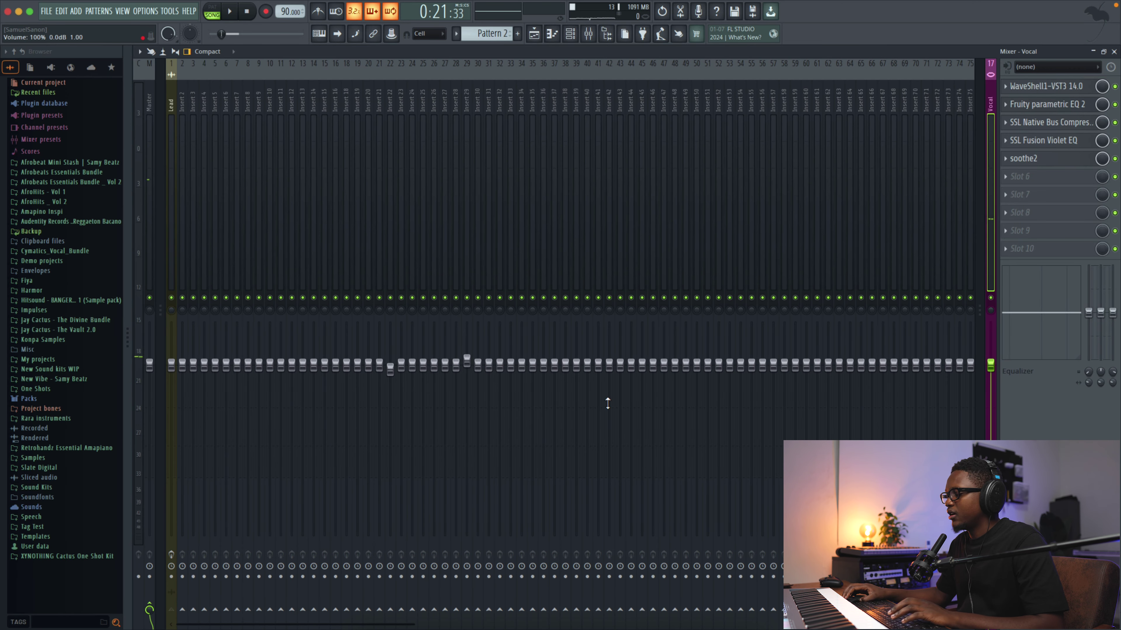
key(space)
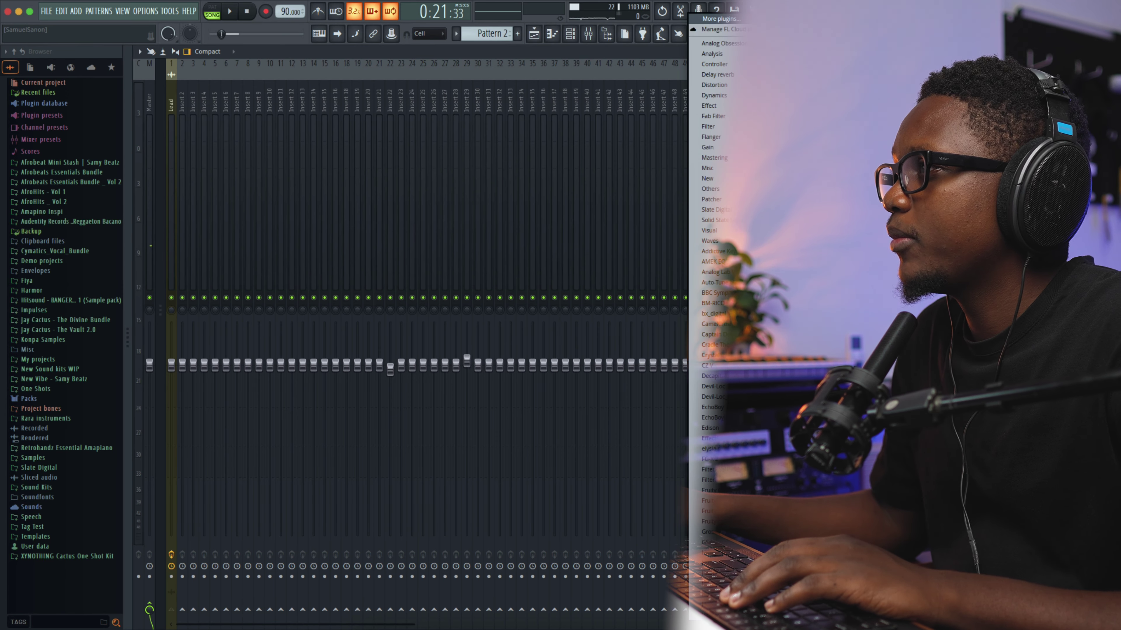
mouse_move(711, 136)
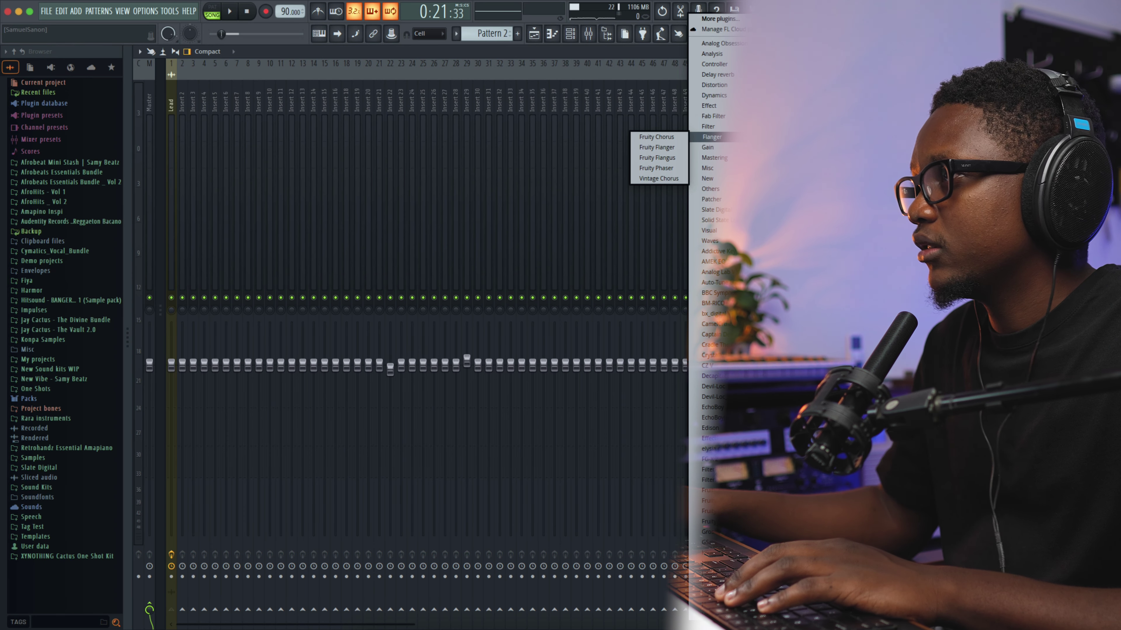
mouse_move(727, 73)
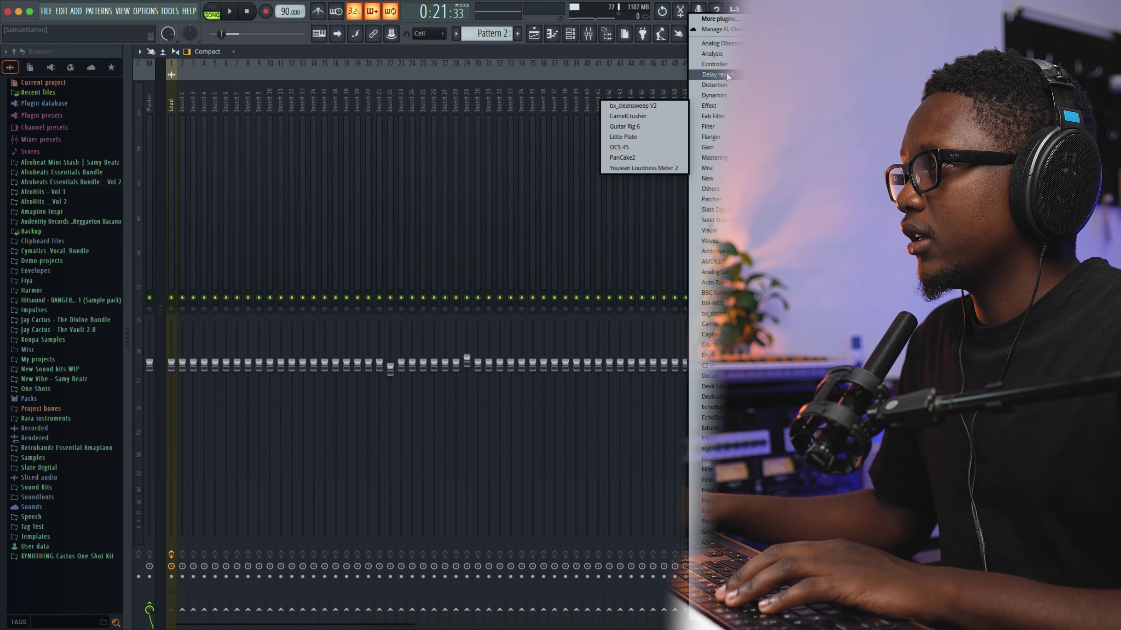
Load ValhallaVintageVerb, lower its mix to about 40 % and shorten decay to 1.00 s.
click(675, 147)
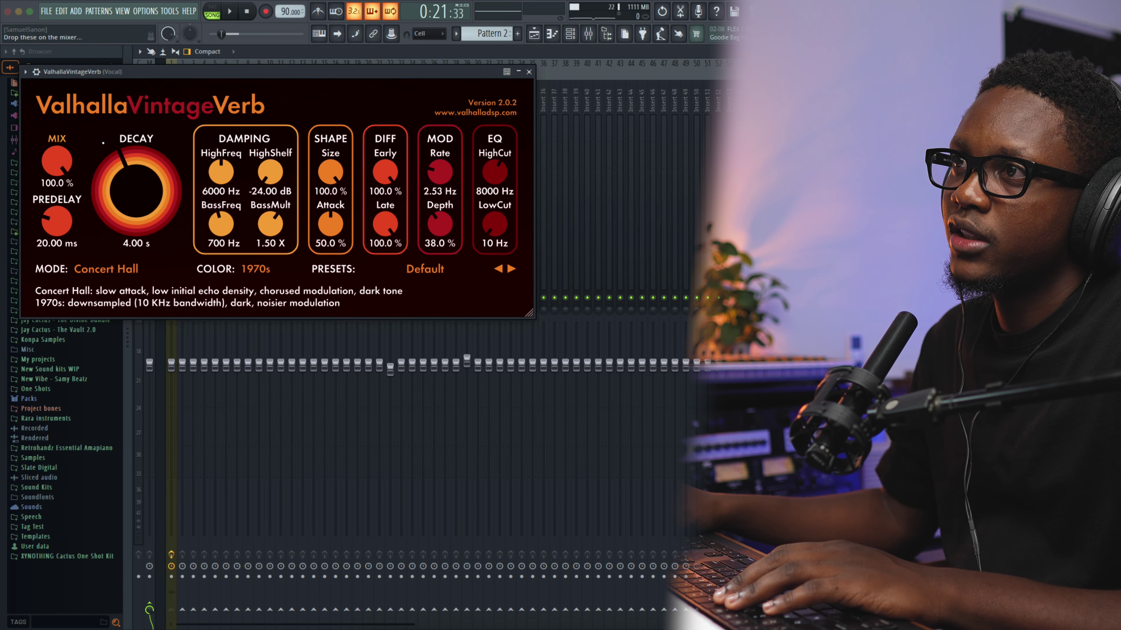
drag(66, 170, 69, 189)
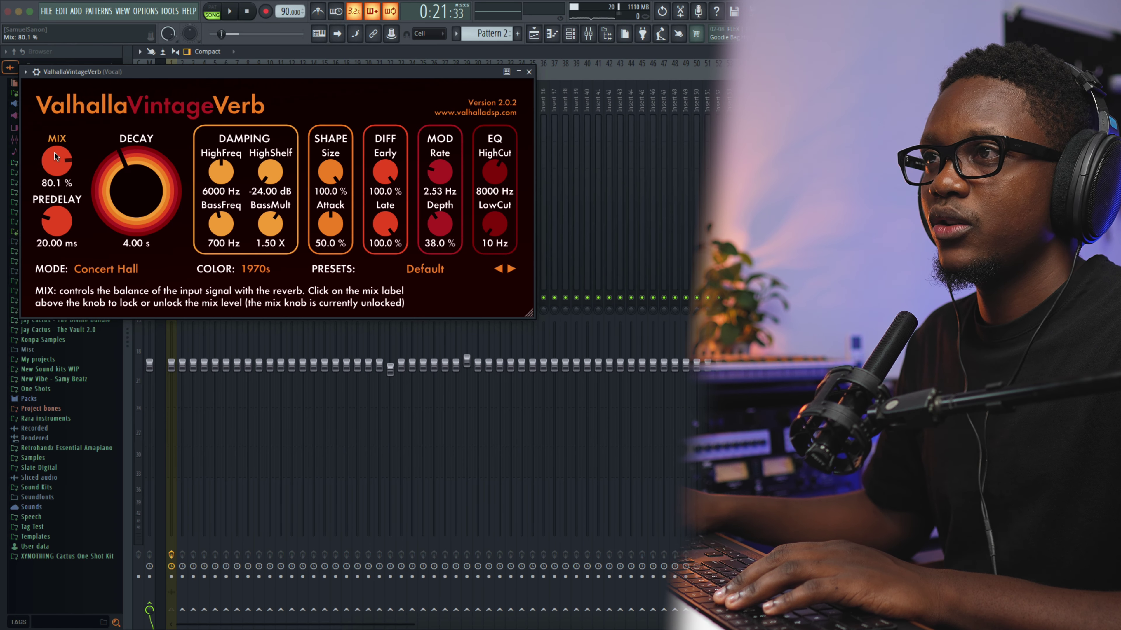
drag(56, 157, 59, 251)
drag(132, 232, 132, 241)
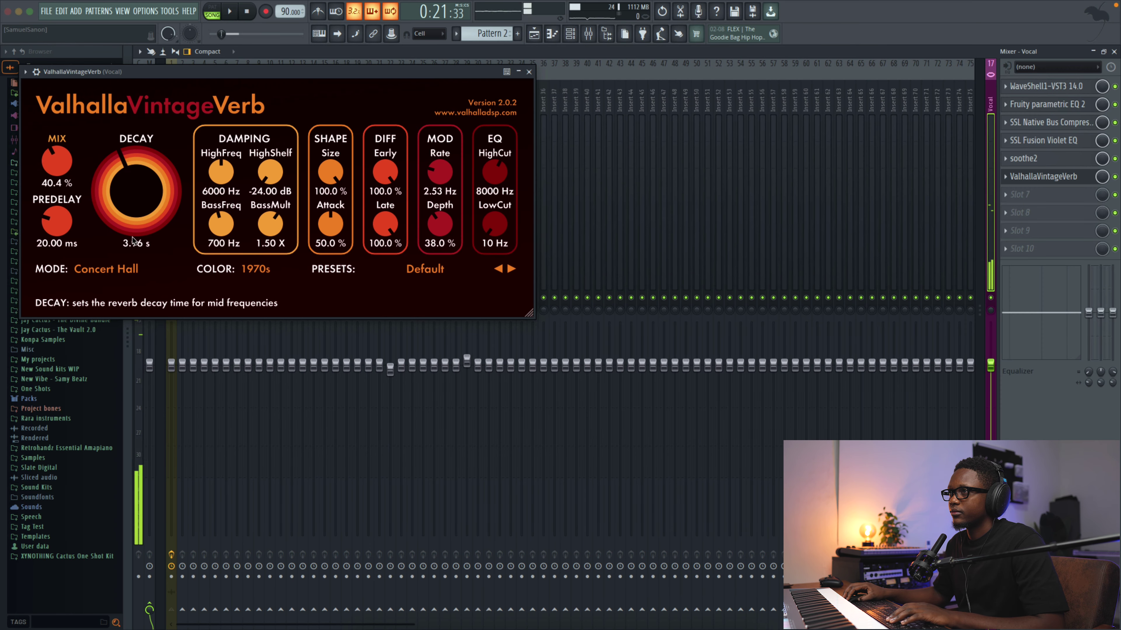
drag(124, 171, 121, 189)
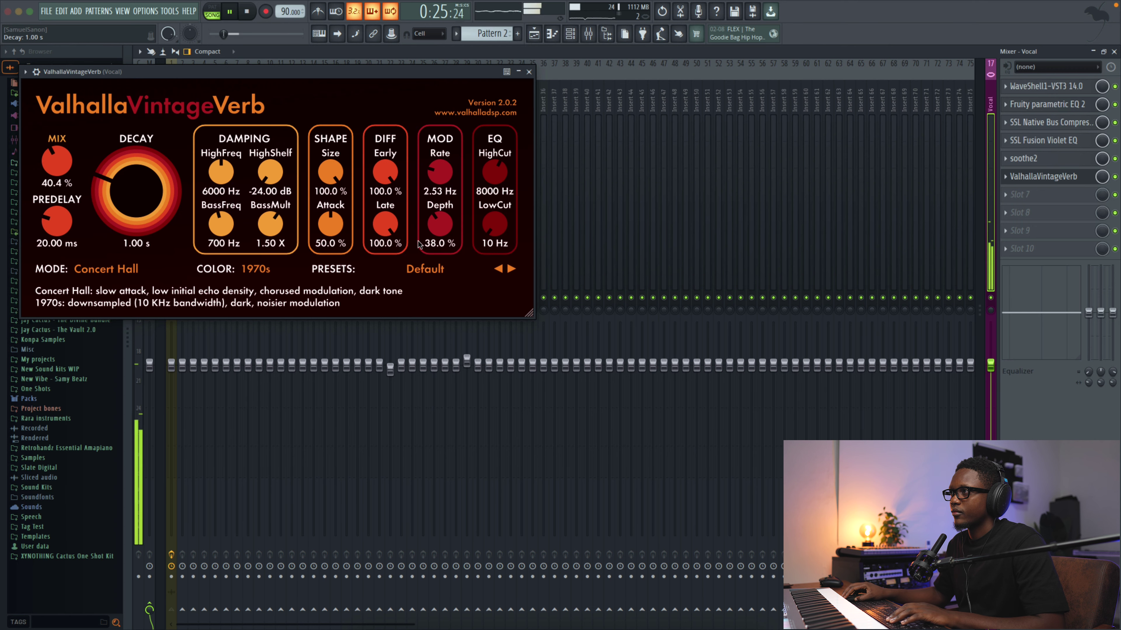
Set the reverb low cut to 590 Hz, mix to 13.3 % and colour to 1980s.
drag(495, 224, 455, 173)
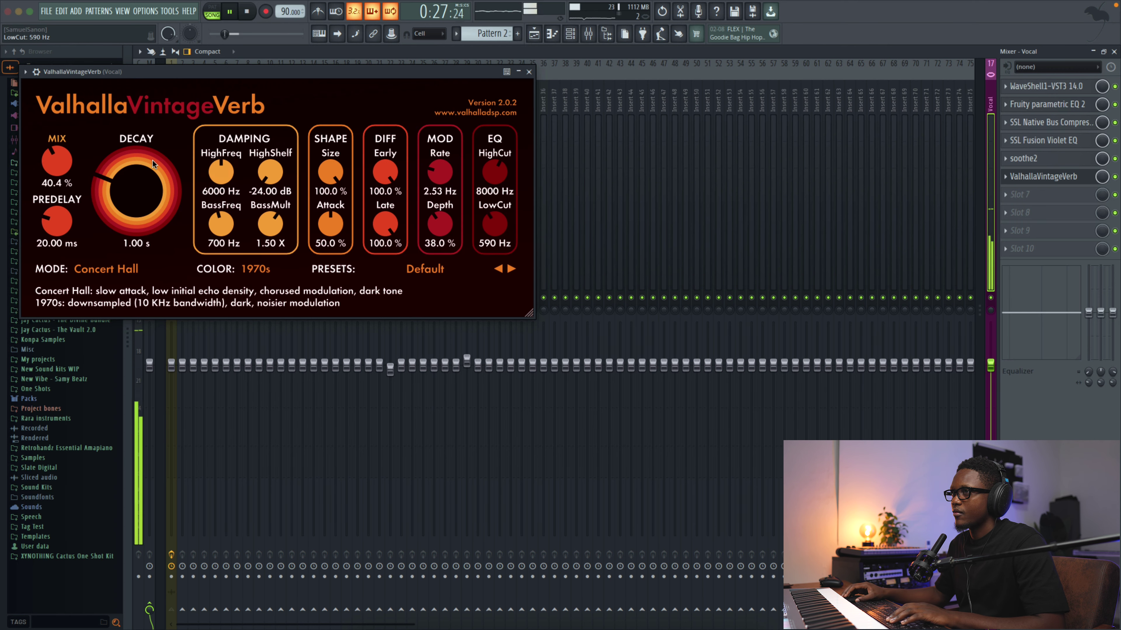
drag(57, 163, 62, 185)
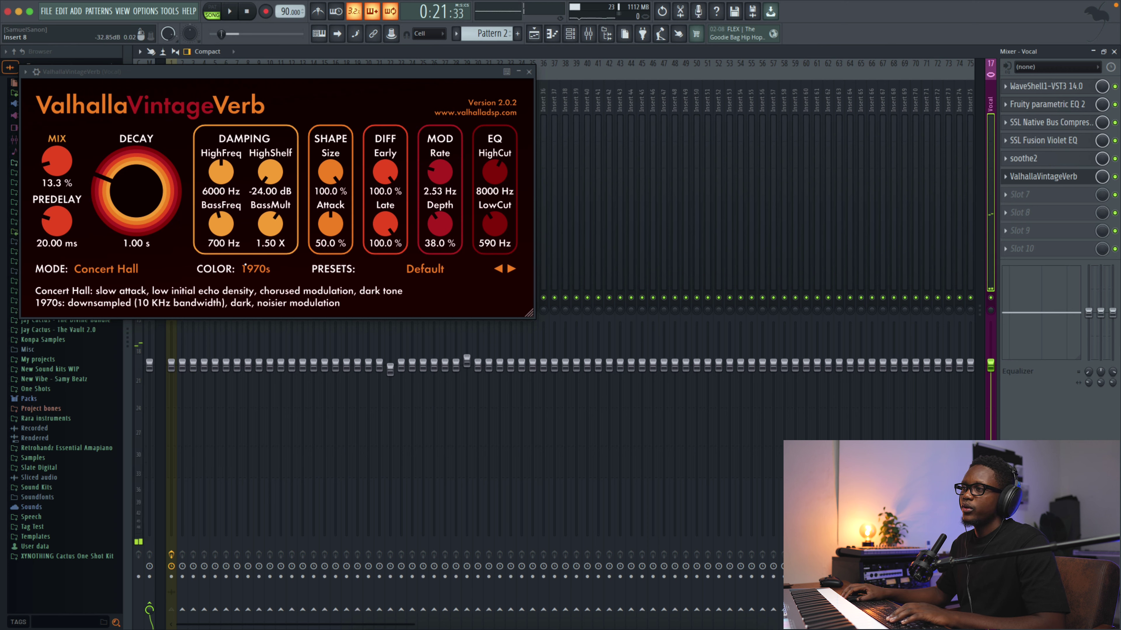
click(256, 268)
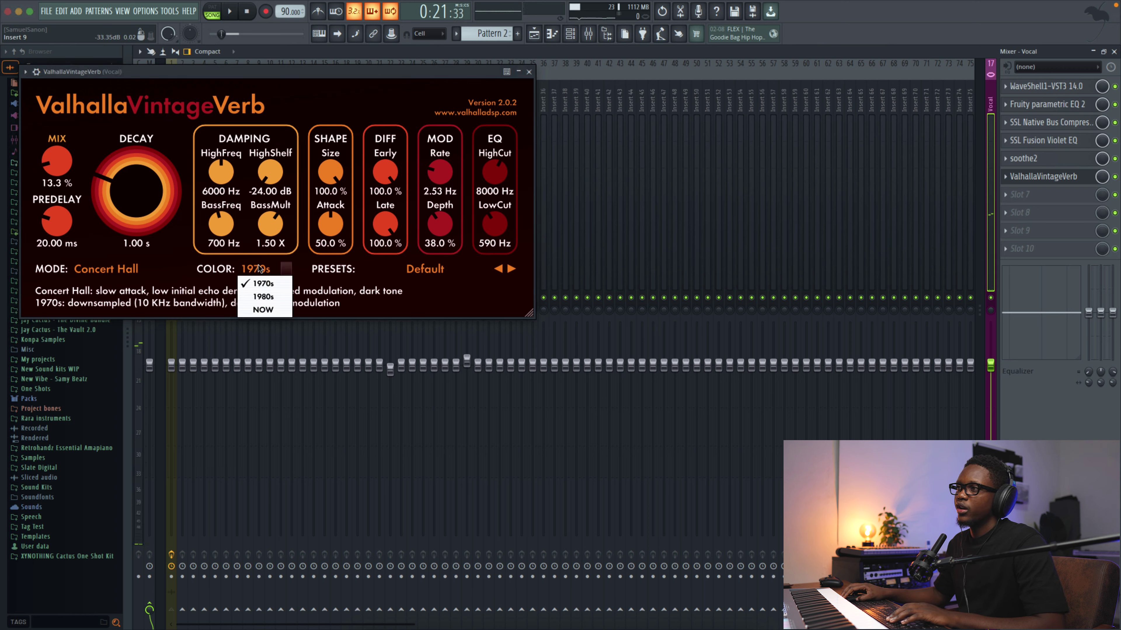
click(267, 296)
key(space)
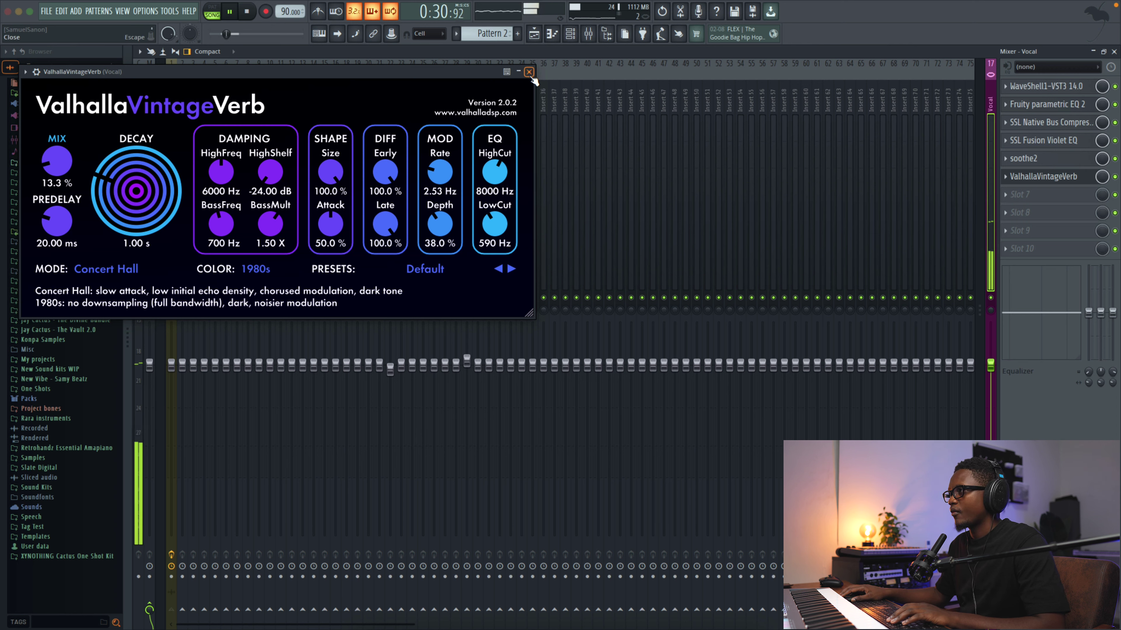
Stop playback and close the ValhallaVintageVerb plugin window to reveal the mixer.
key(space)
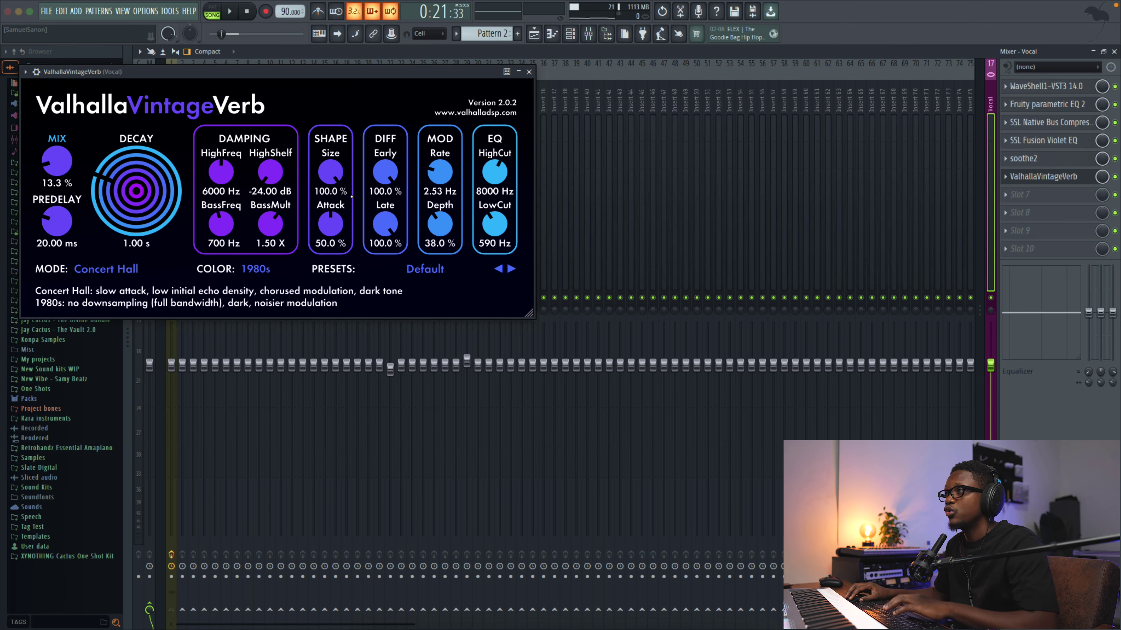
click(529, 72)
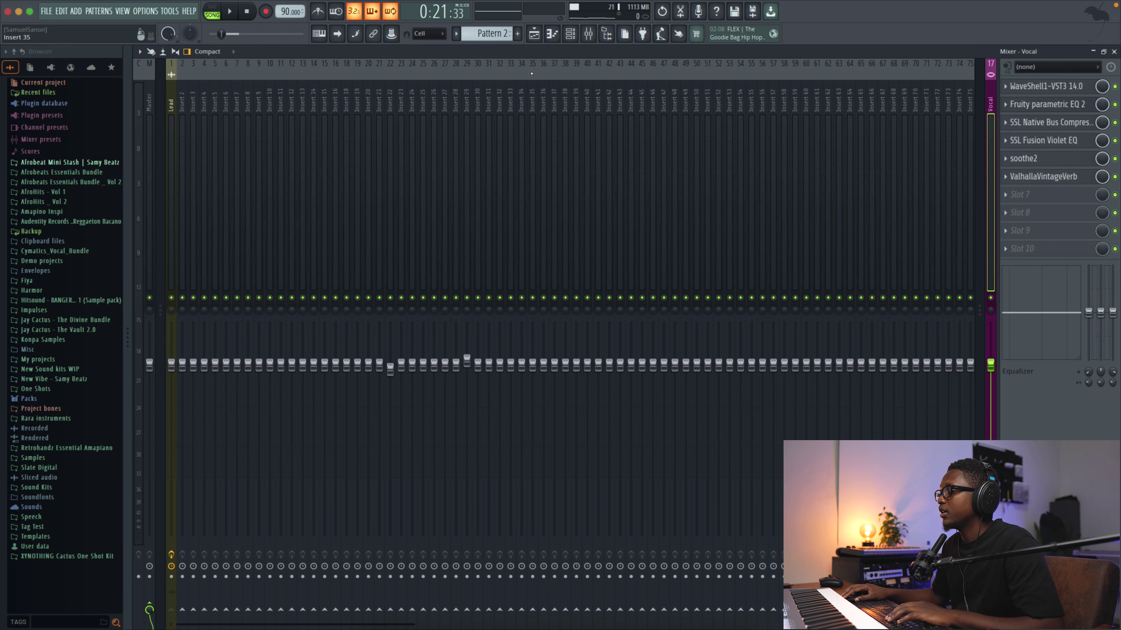
Load Fruity Delay 3 into slot 7 and lower its wet output to about 7.1 %.
click(1014, 195)
mouse_move(720, 78)
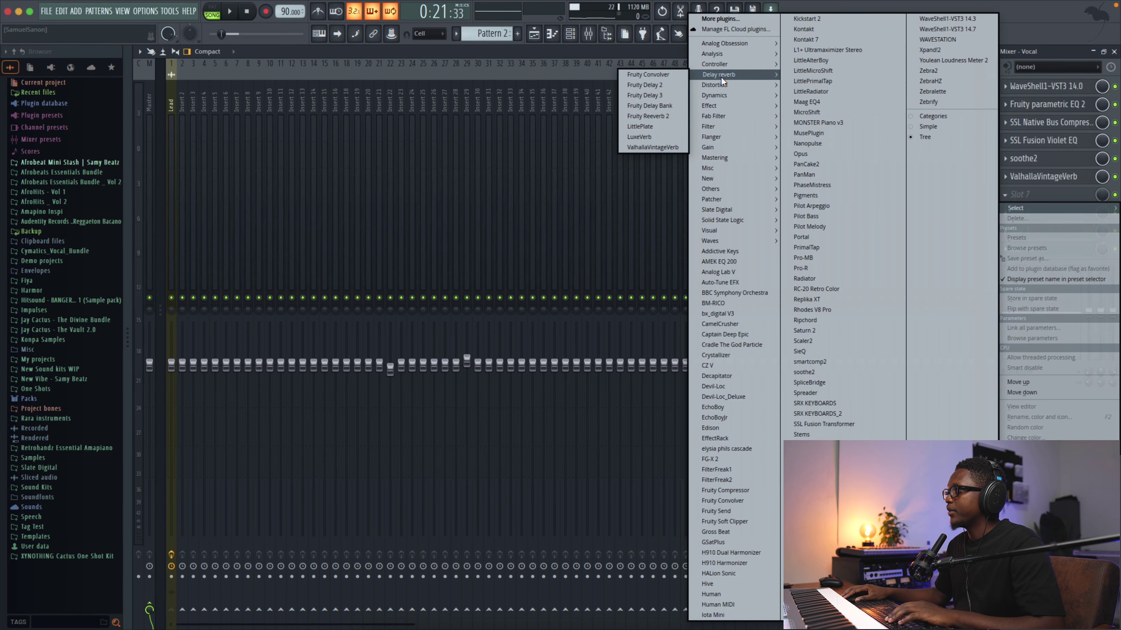
click(646, 96)
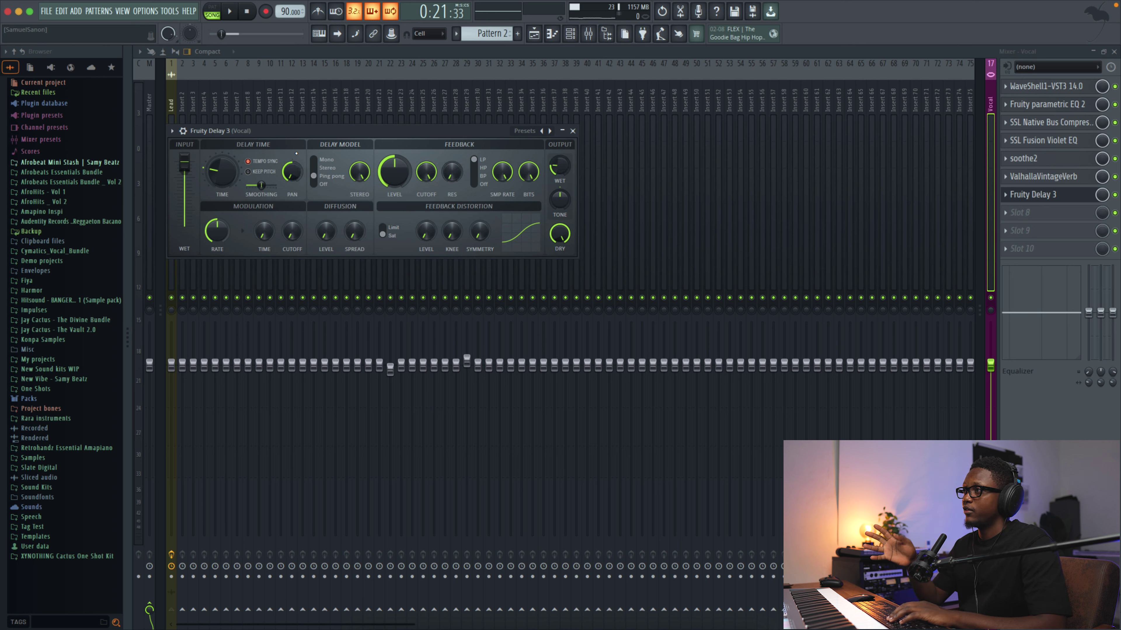
key(space)
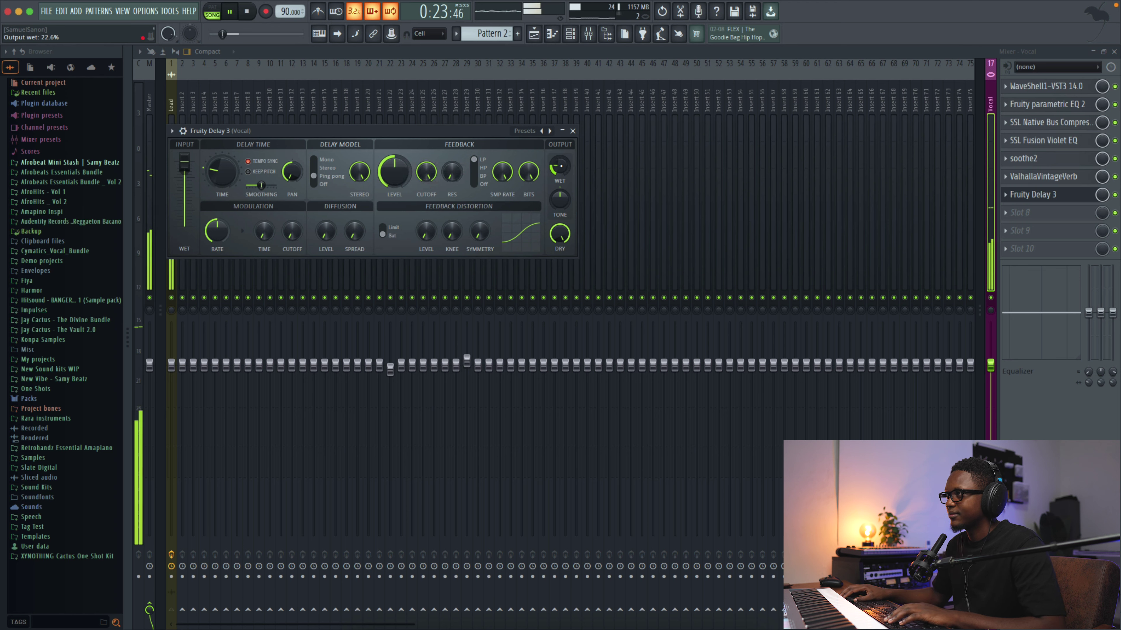
drag(558, 166, 558, 173)
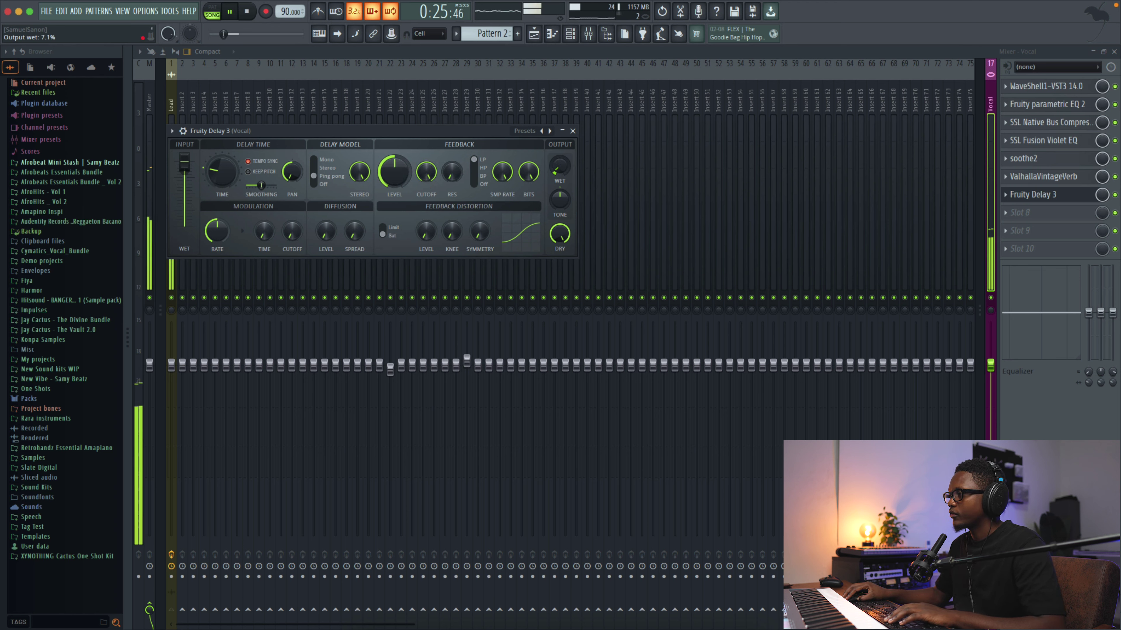
click(573, 130)
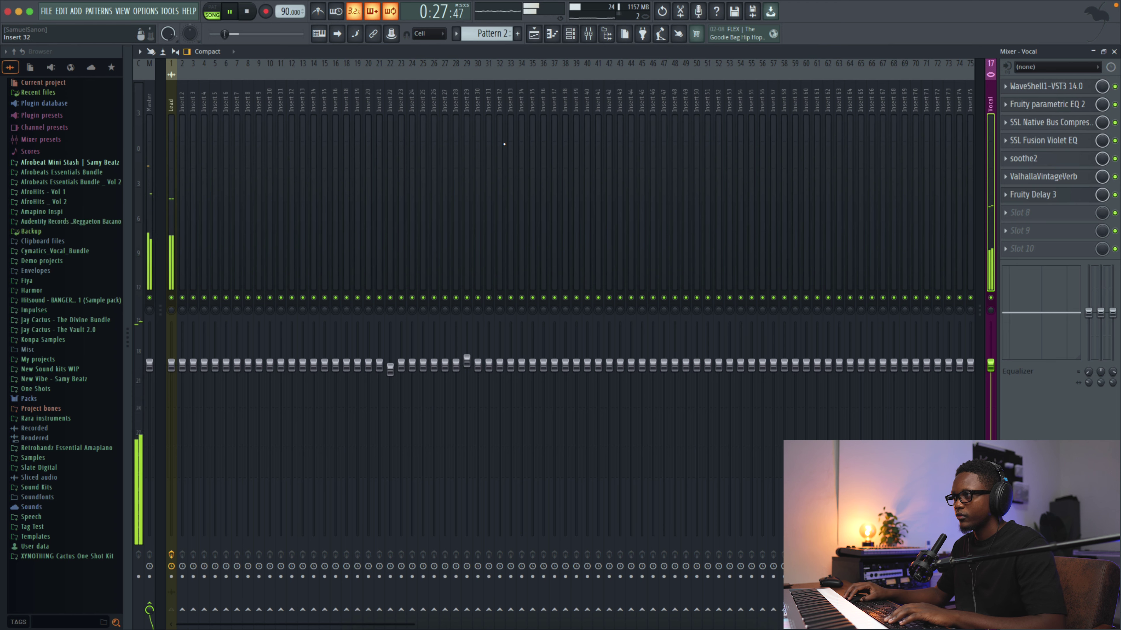
click(1059, 194)
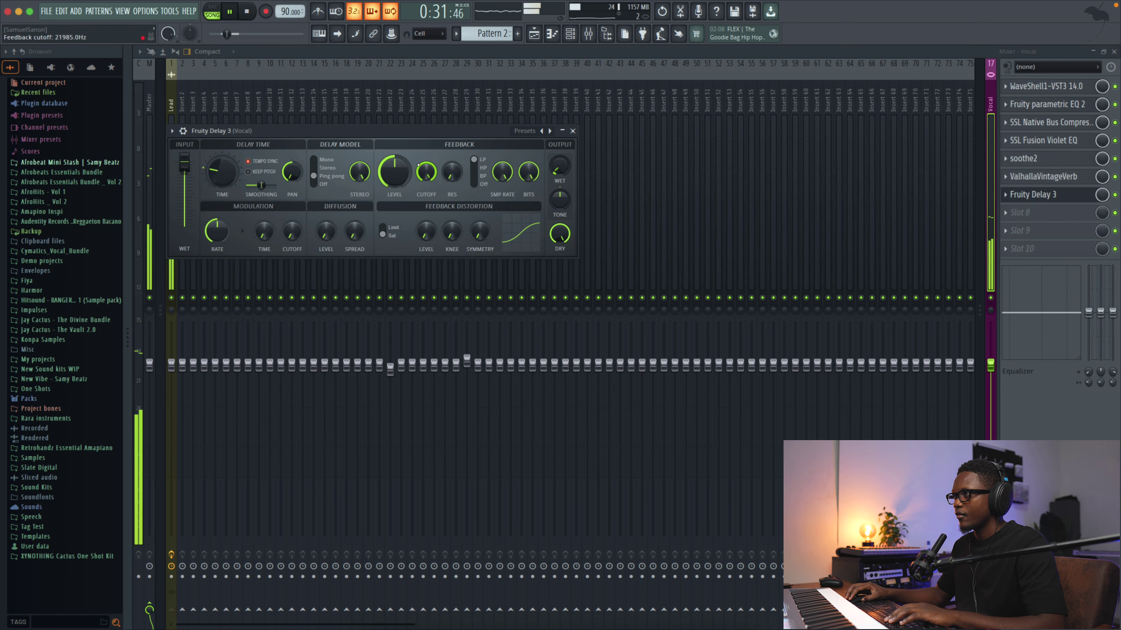
click(572, 130)
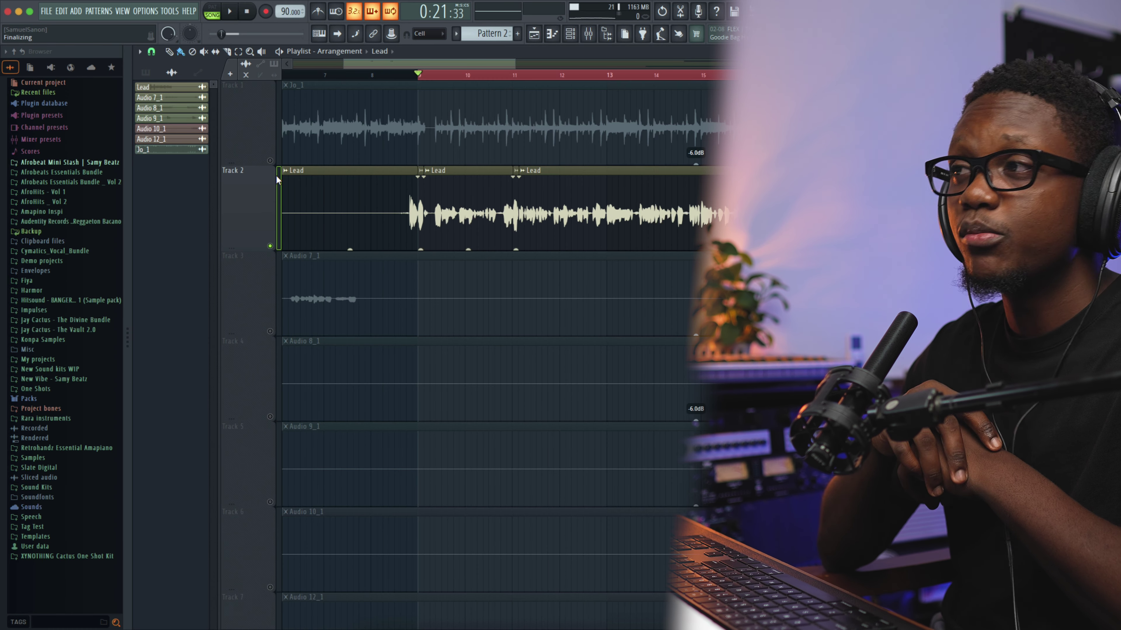
Unmute Track 1 holding Jo_1 in the Playlist, play it back, and return to the Mixer.
scroll(276, 176, right, 1)
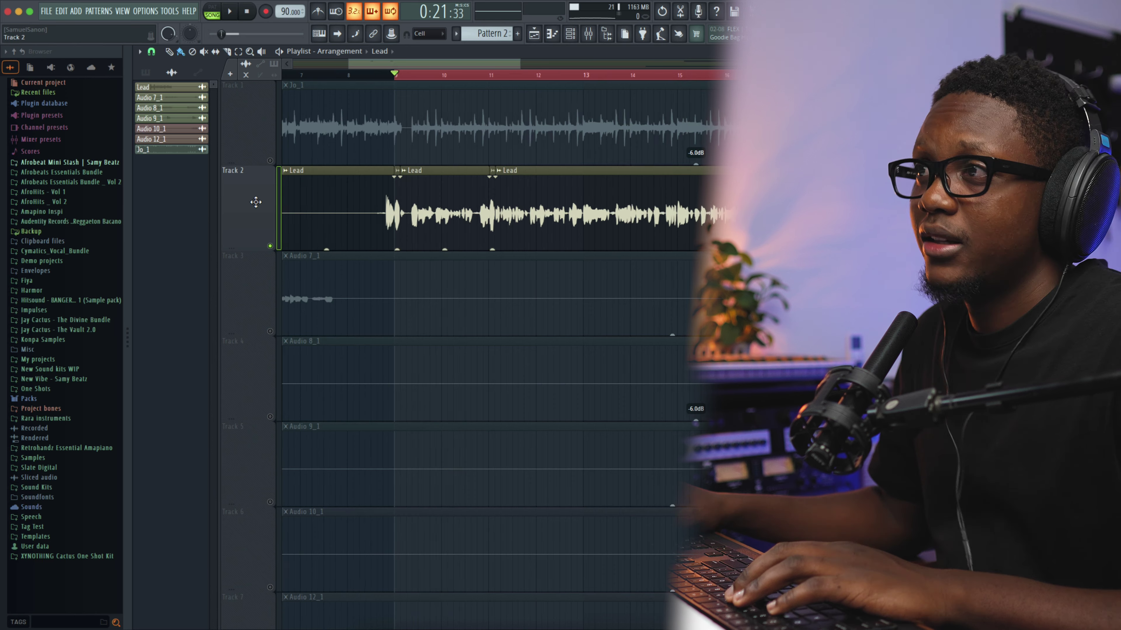
click(270, 161)
scroll(277, 167, left, 4)
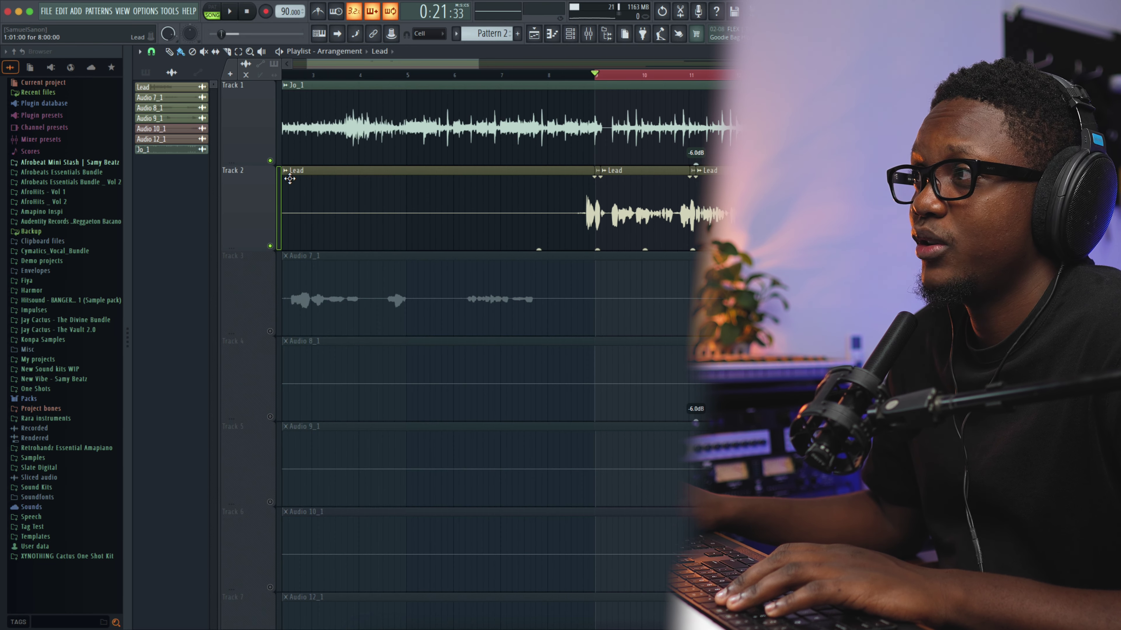
key(space)
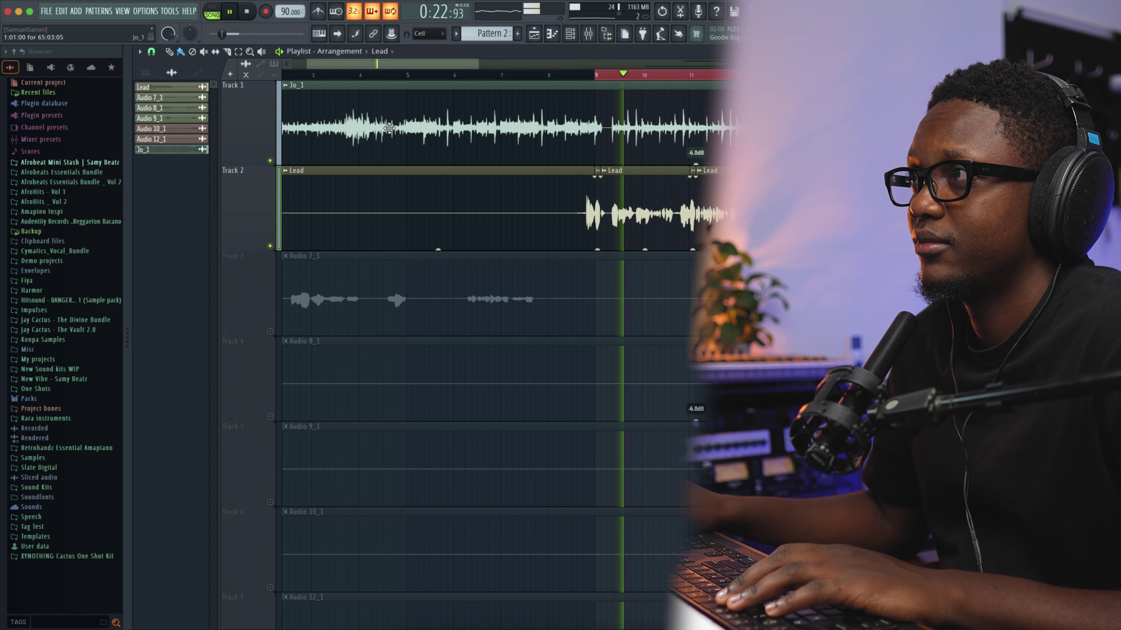
drag(491, 65, 599, 64)
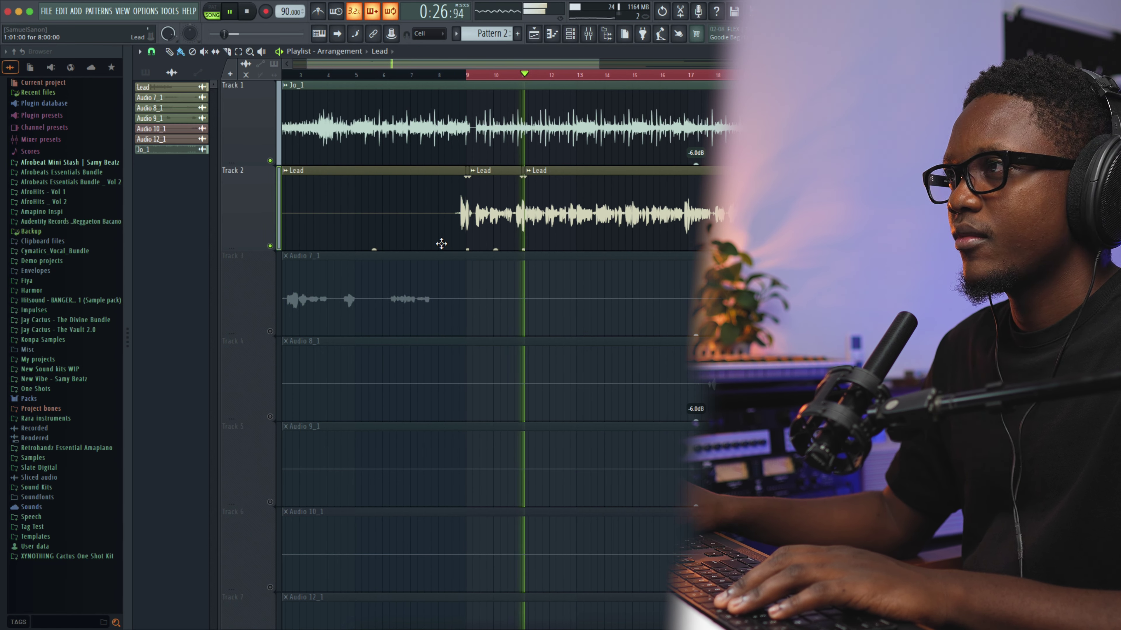
key(space)
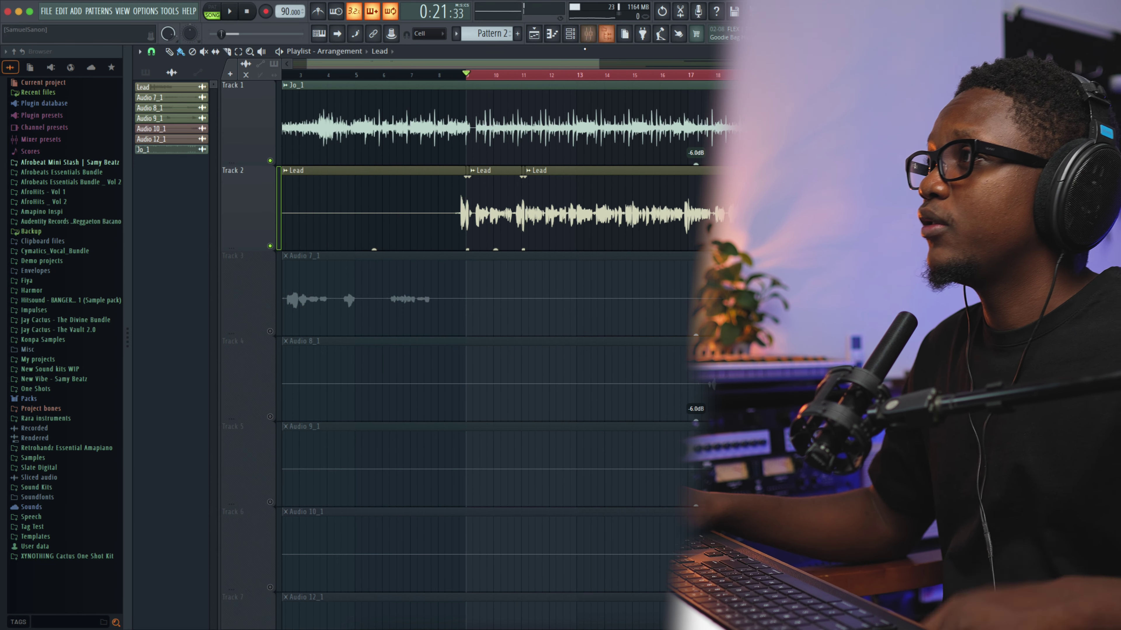
key(F9)
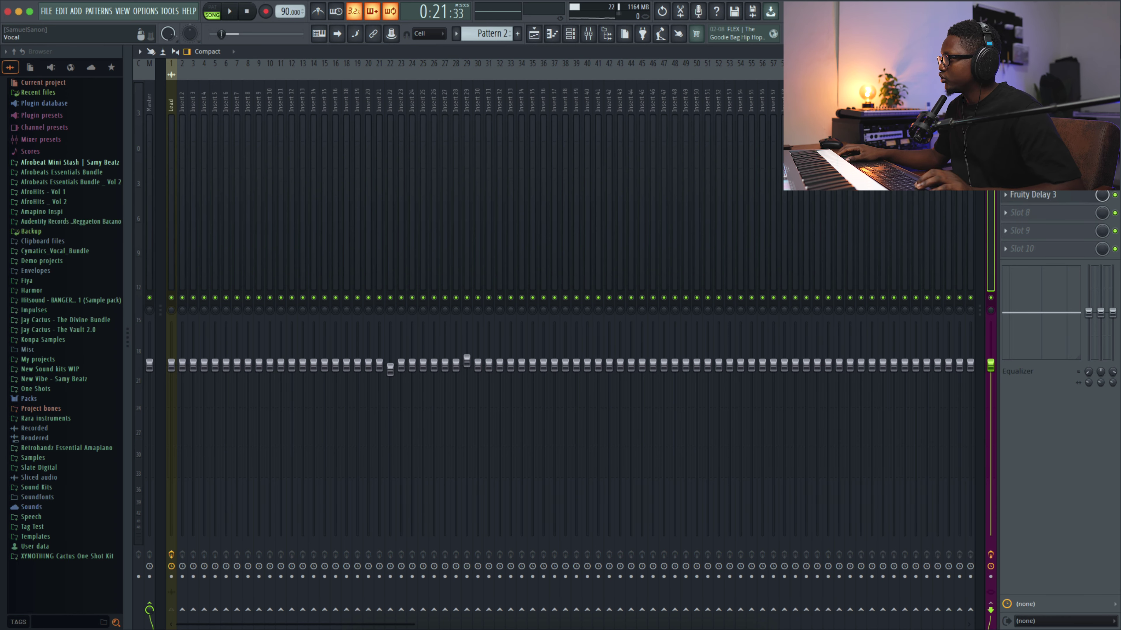
Route the Vocal track to Insert 62 and play to check the send.
right_click(828, 610)
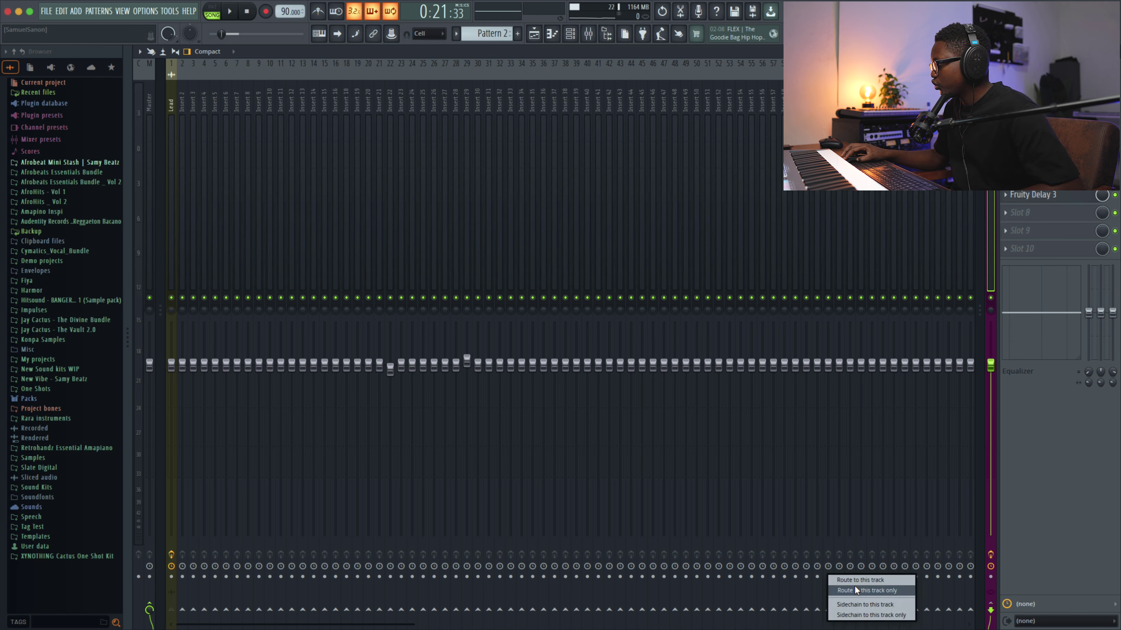
click(861, 580)
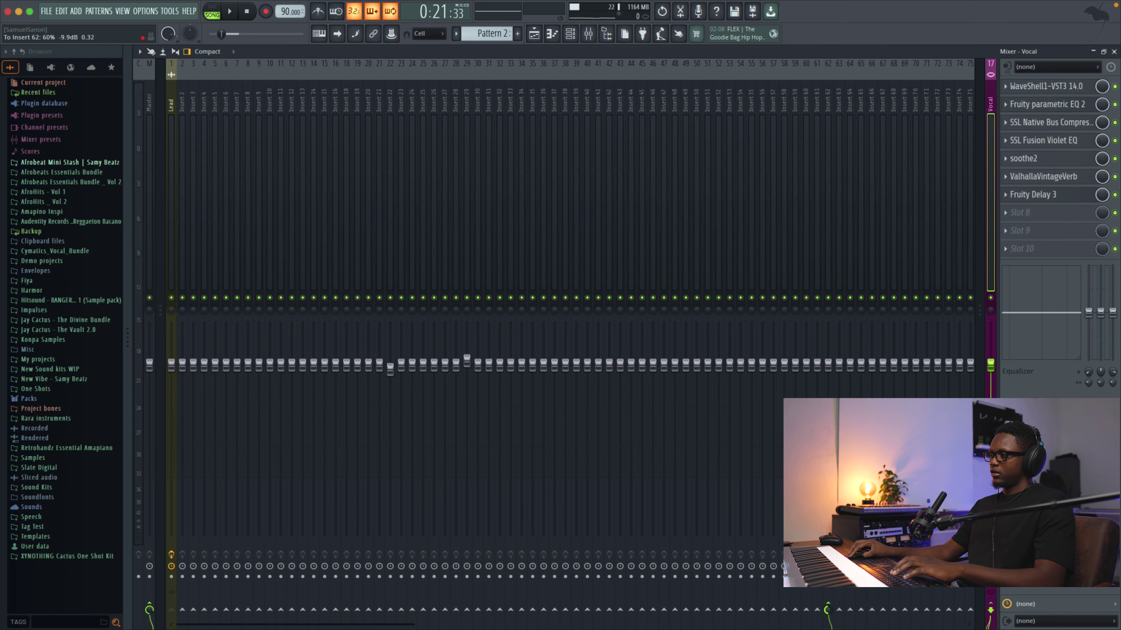
key(space)
key(space)
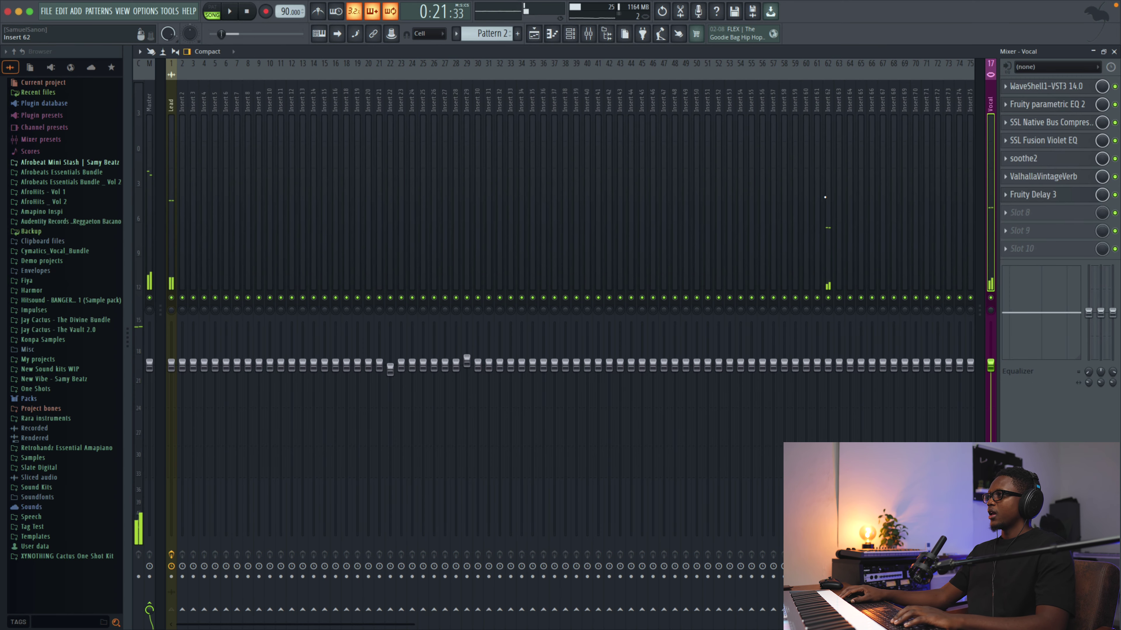
Load WaveShell1-VST3 13.0 into Insert 62's first slot and open its plugin list.
click(828, 177)
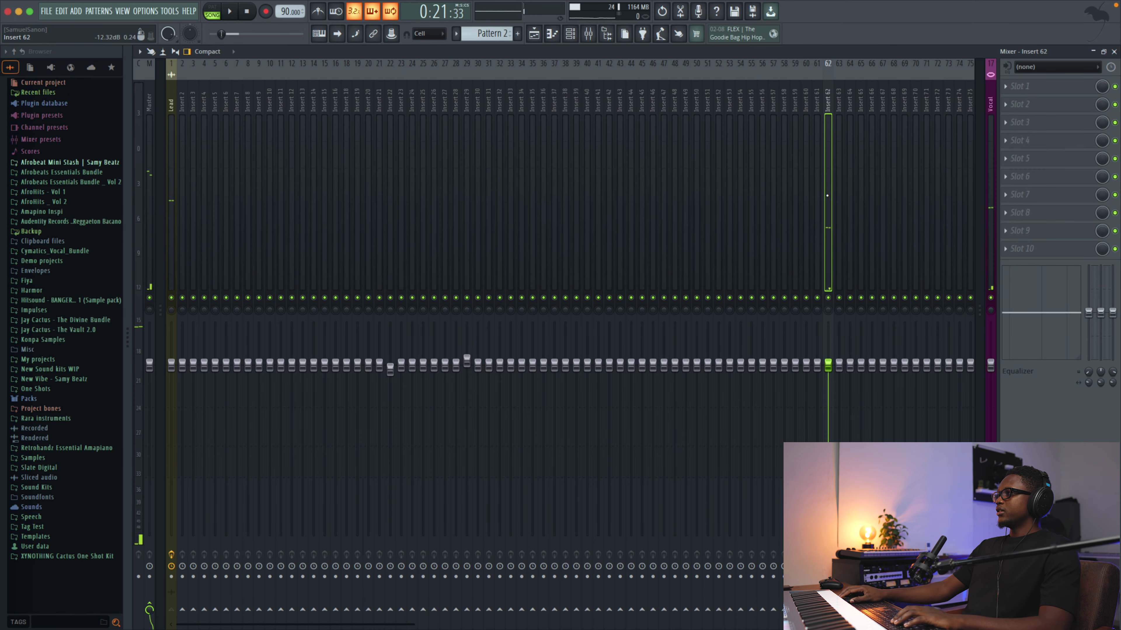
click(1006, 90)
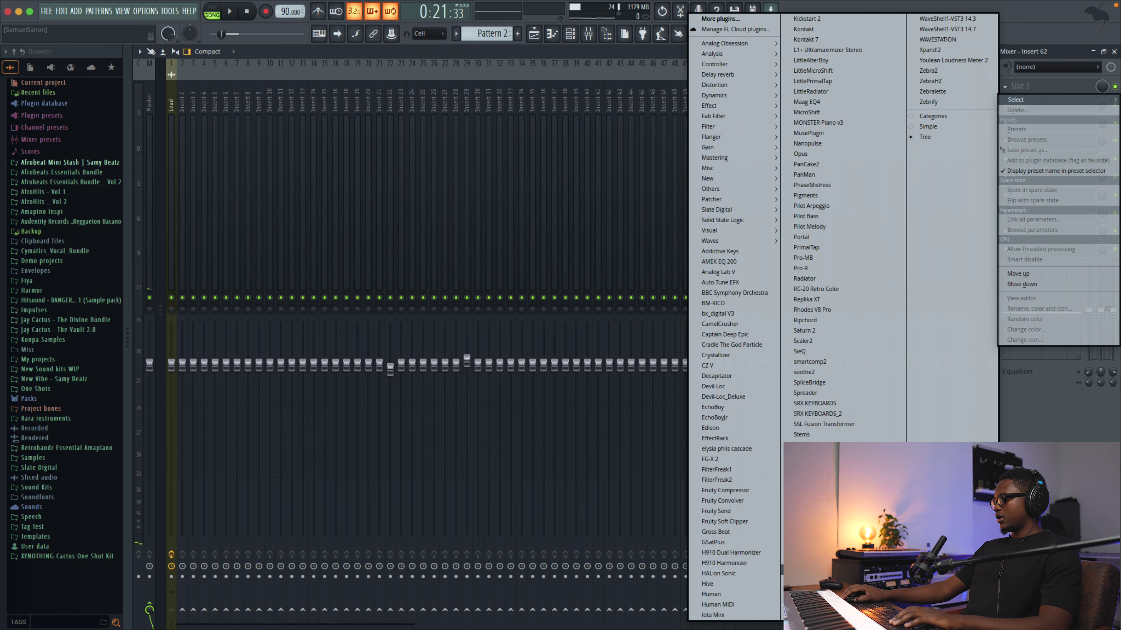
click(820, 615)
click(250, 208)
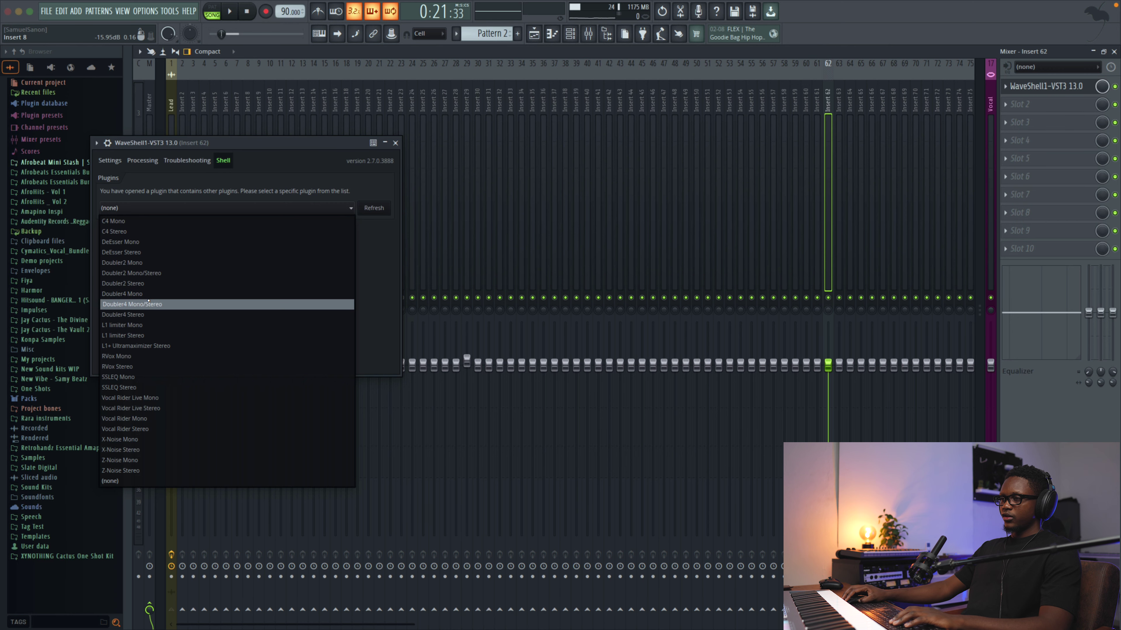
Load the Doubler4 Mono/Stereo plugin and turn off its direct signal while playing.
click(153, 304)
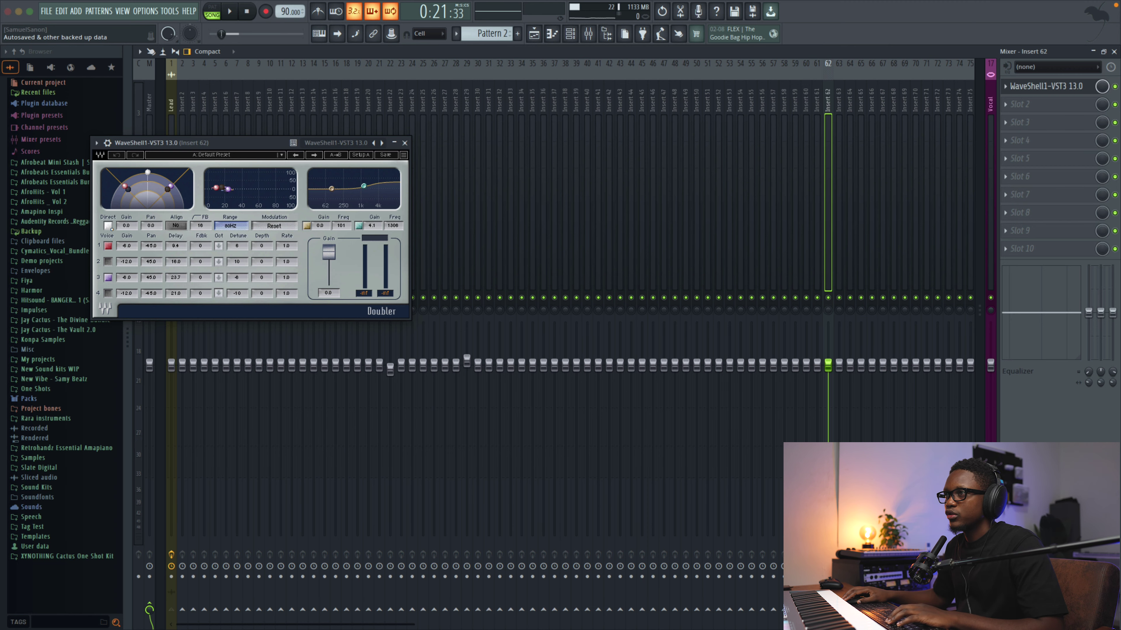
key(space)
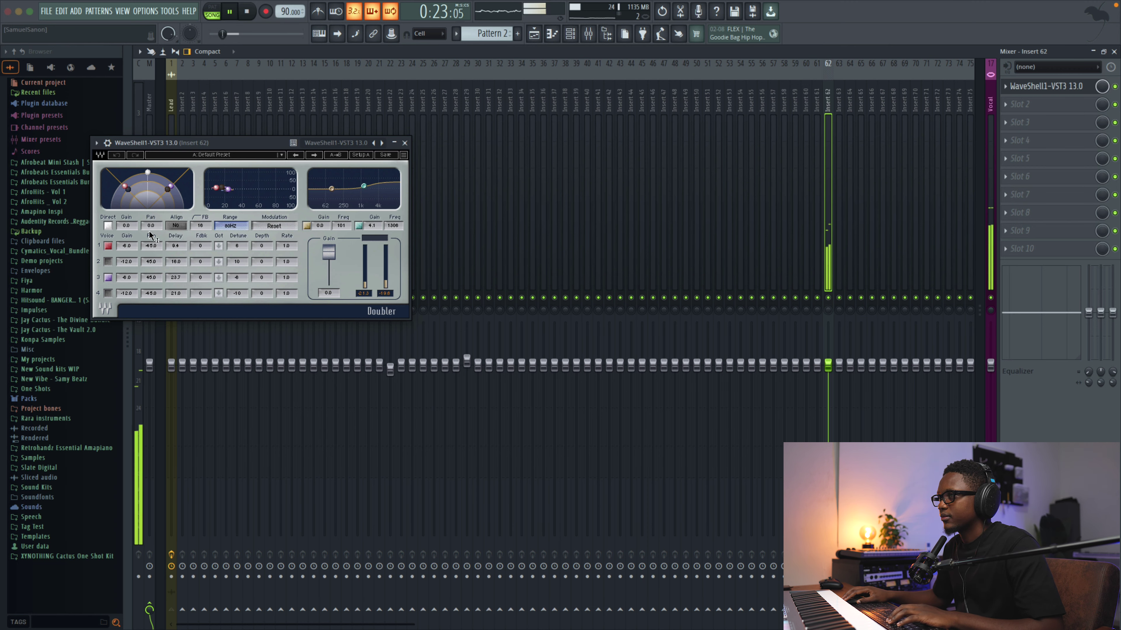
click(108, 226)
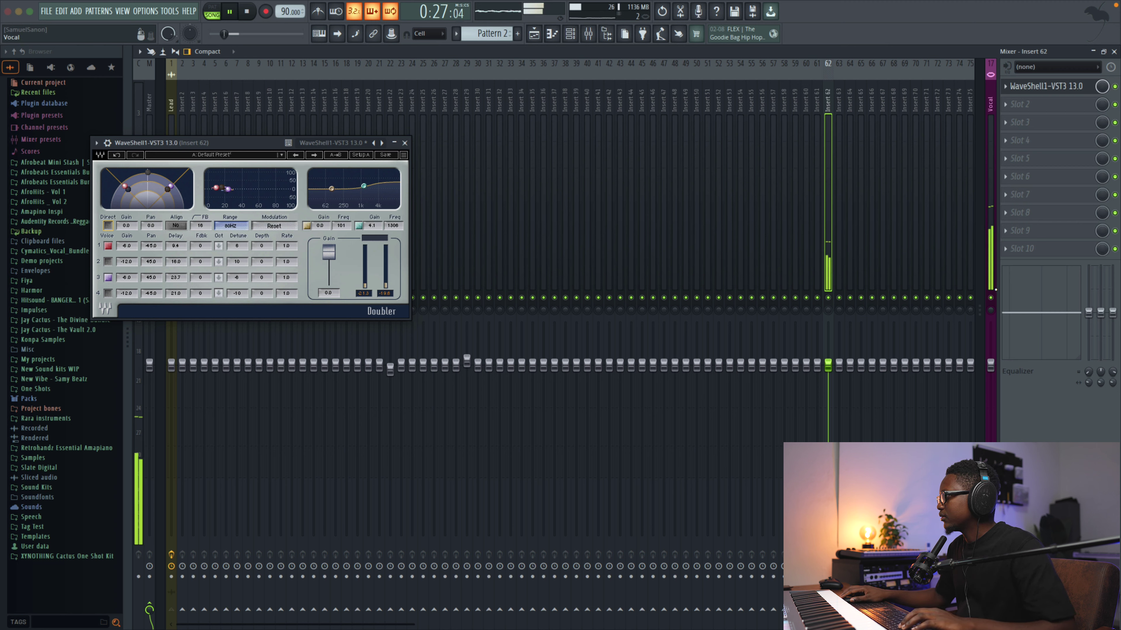
Lower the Vocal track's send to Insert 62 to about 44%.
click(984, 309)
scroll(991, 309, up, 5)
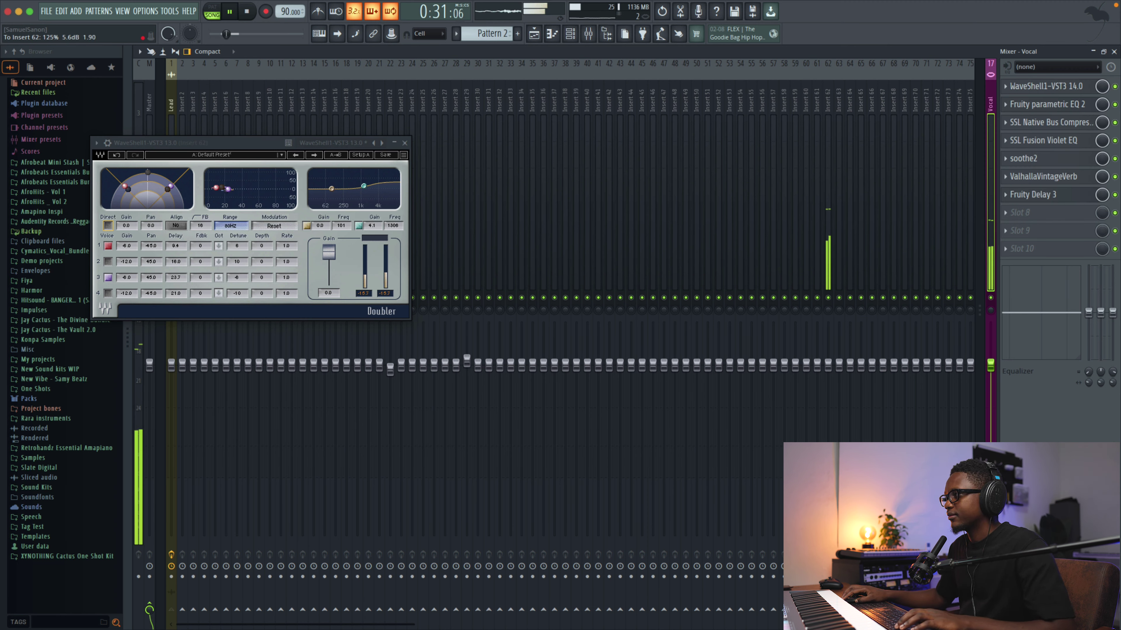
scroll(990, 310, down, 6)
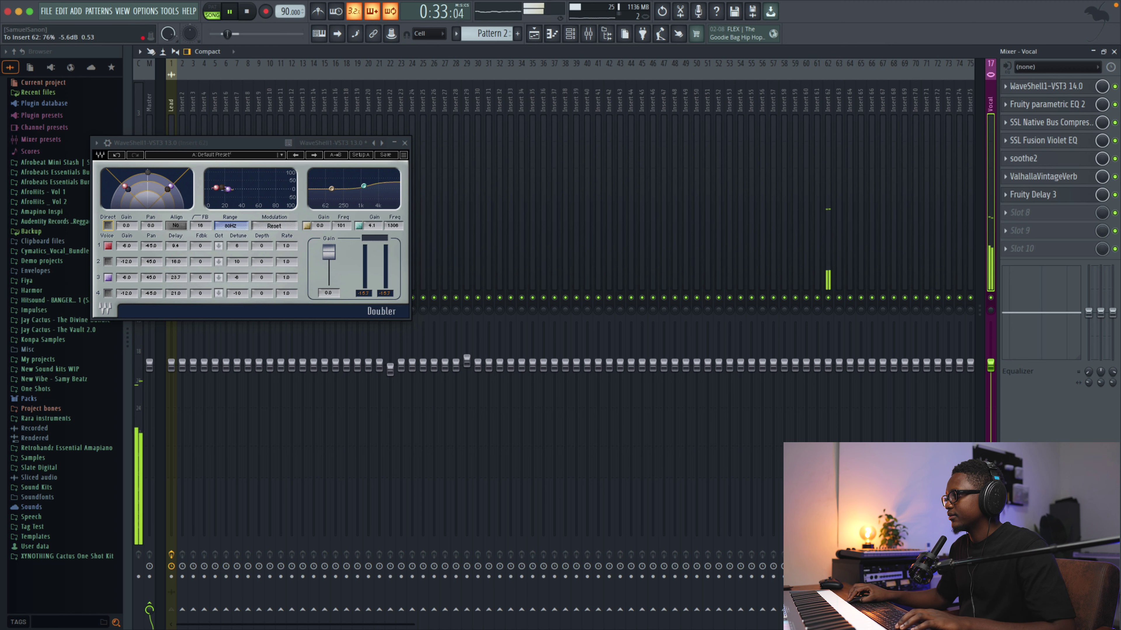
scroll(991, 309, down, 1)
scroll(991, 309, down, 1)
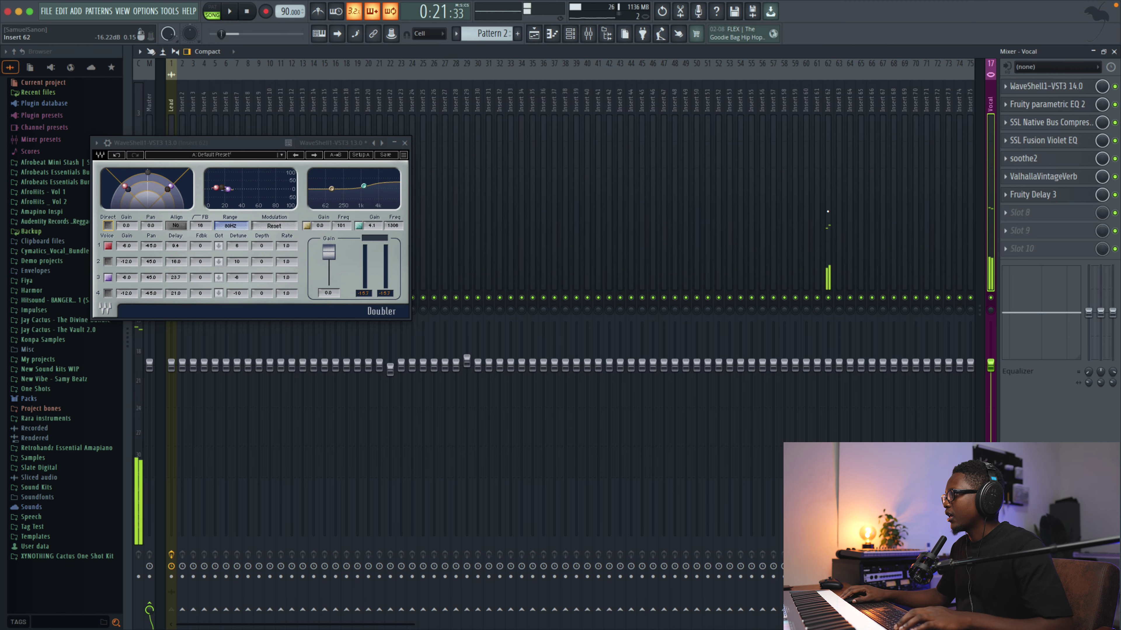
Bring the Doubler track's volume down to about -9.6 dB.
click(823, 363)
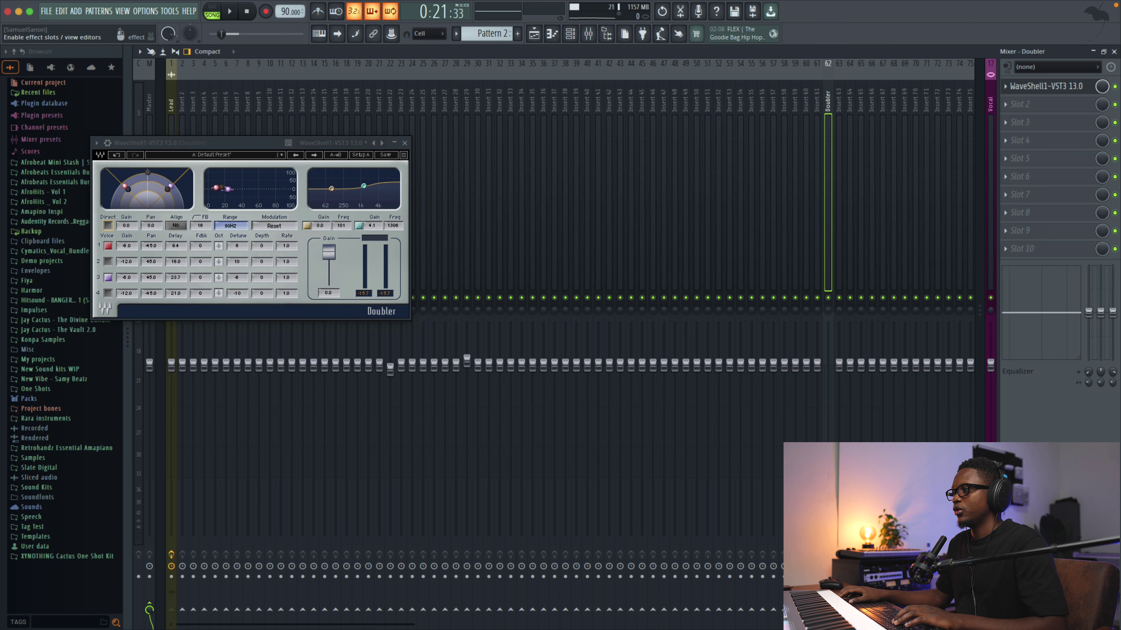
key(space)
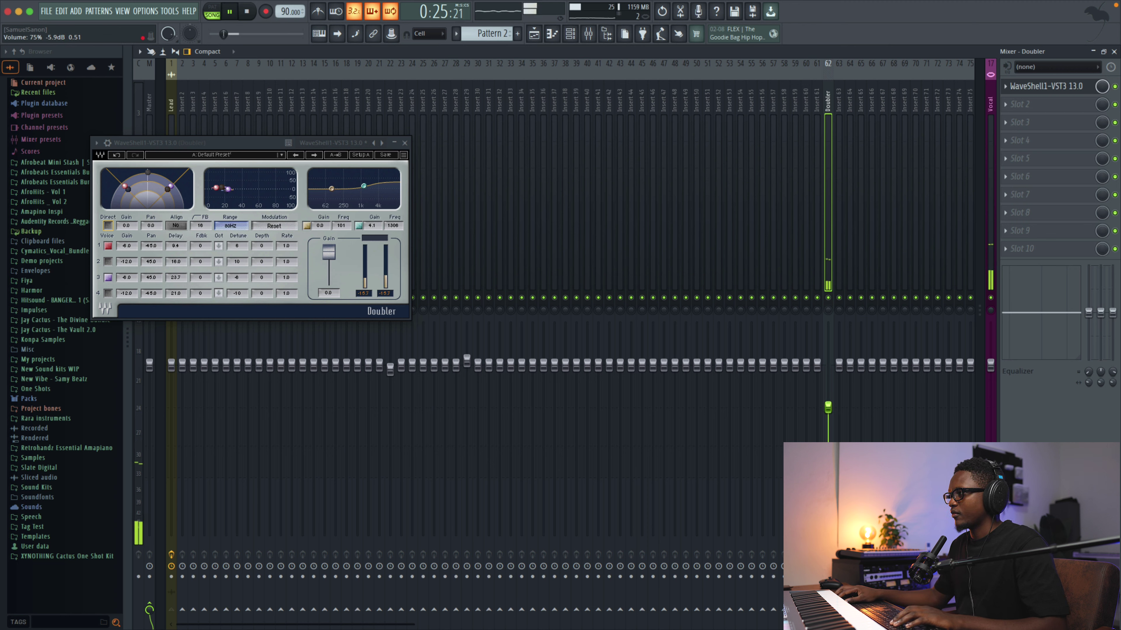
scroll(829, 407, down, 1)
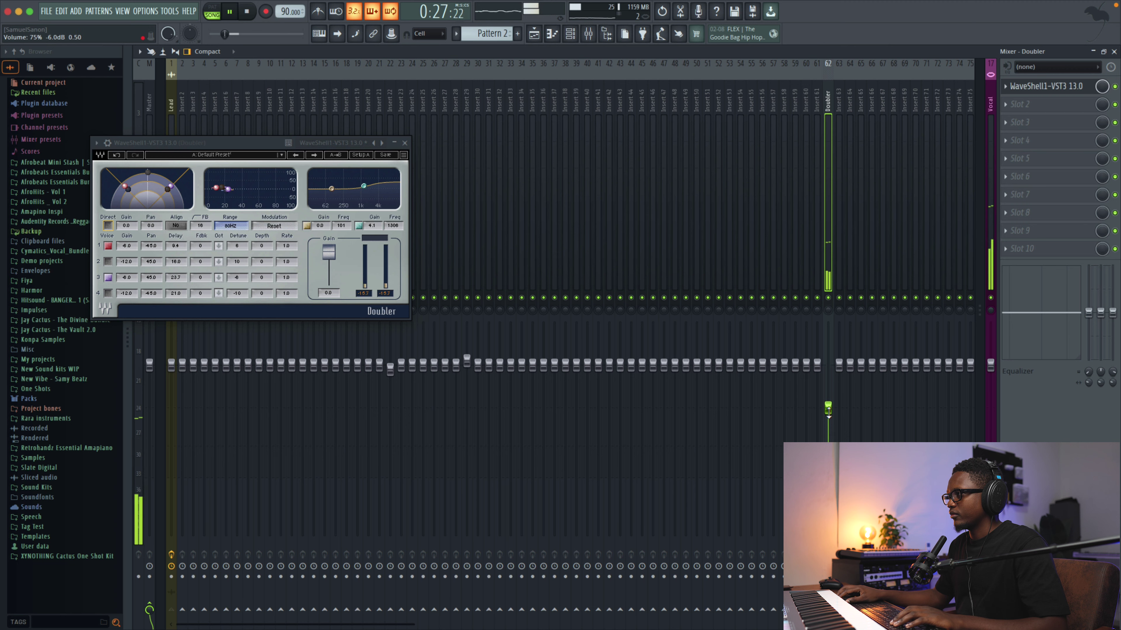
drag(828, 411, 828, 431)
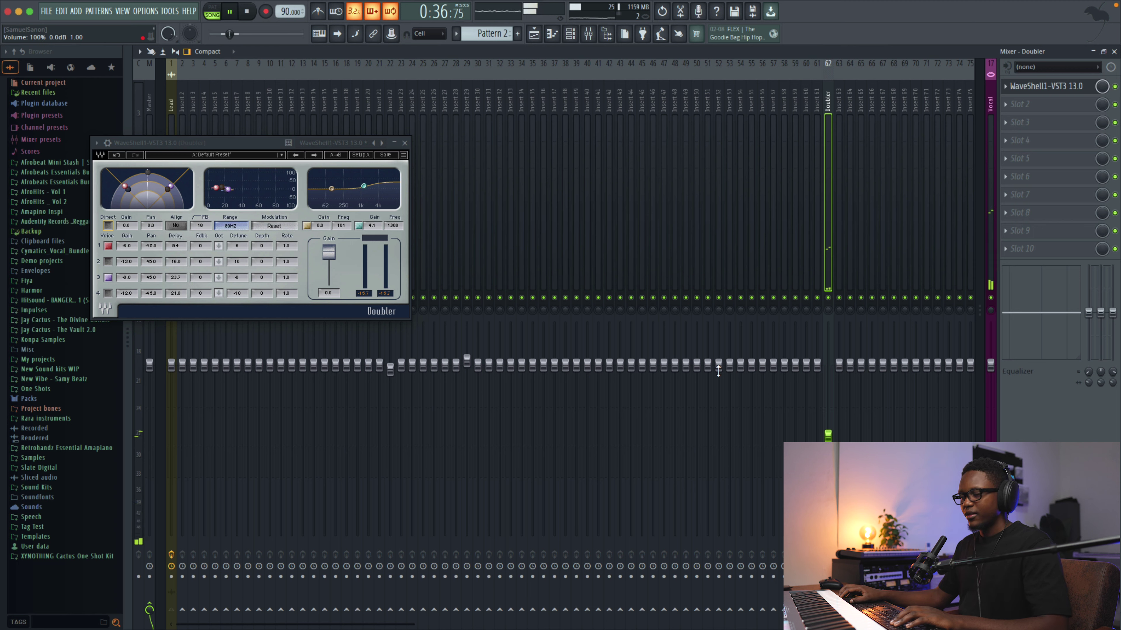
Colour the Doubler mixer track magenta.
key(space)
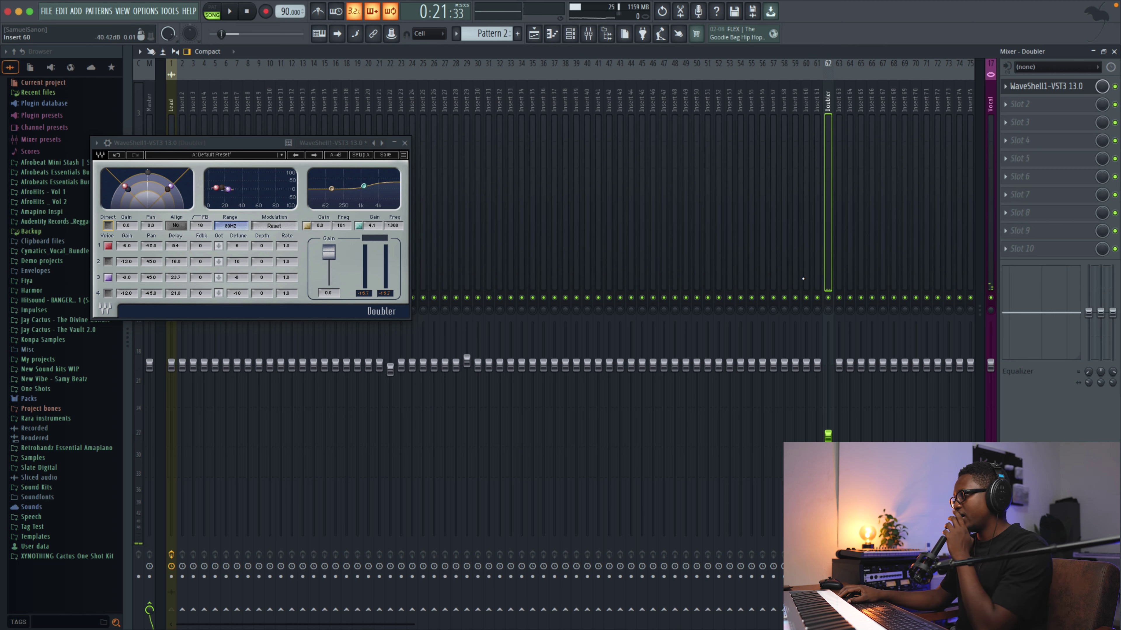
key(F2)
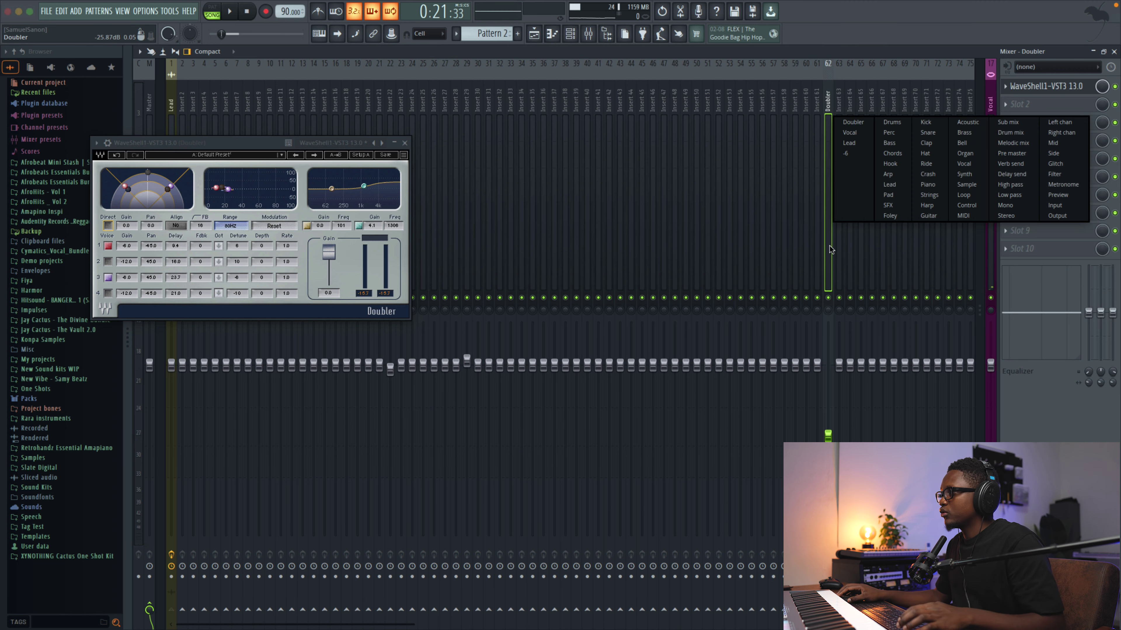
key(Down)
key(Down)
key(Down)
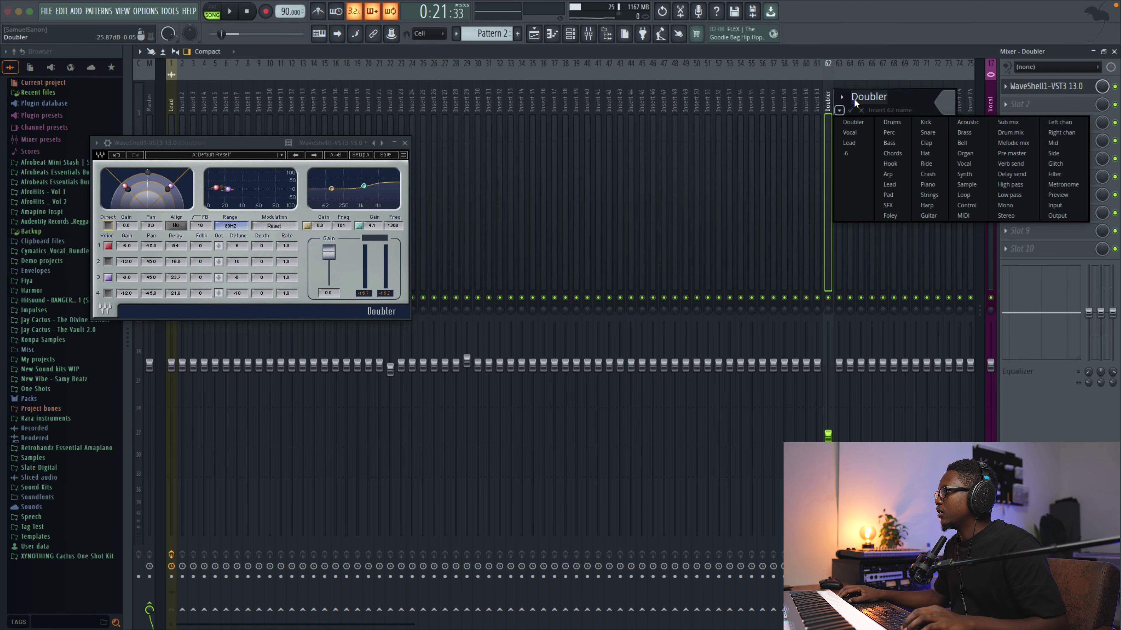
click(942, 100)
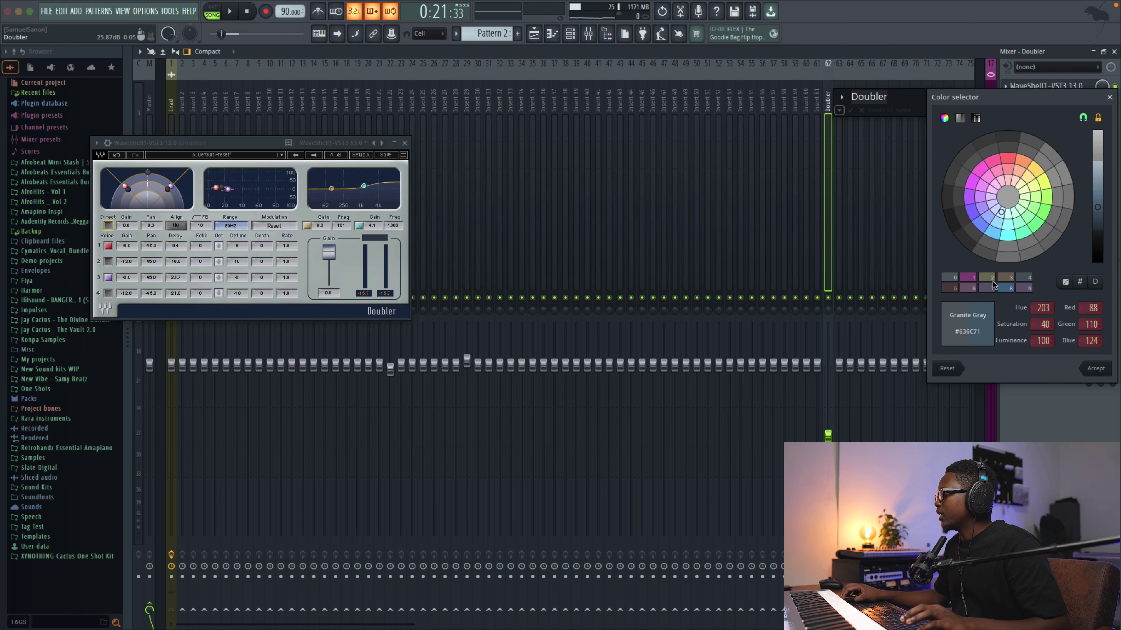
click(968, 277)
click(768, 174)
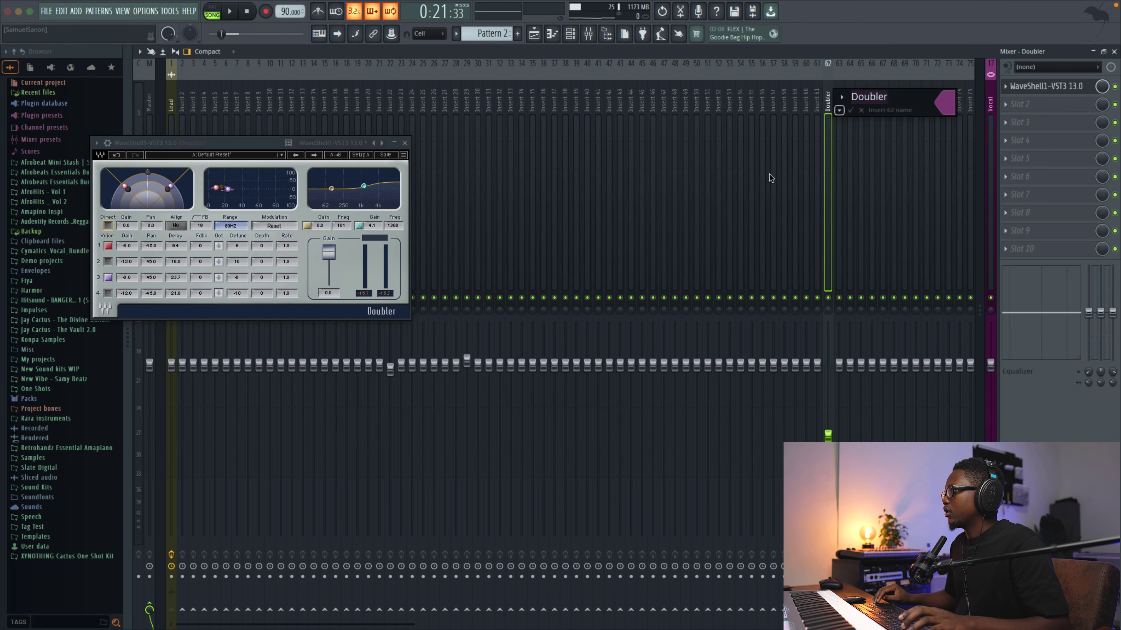
Dock the Doubler track on the right beside the Vocal track and listen back.
right_click(826, 166)
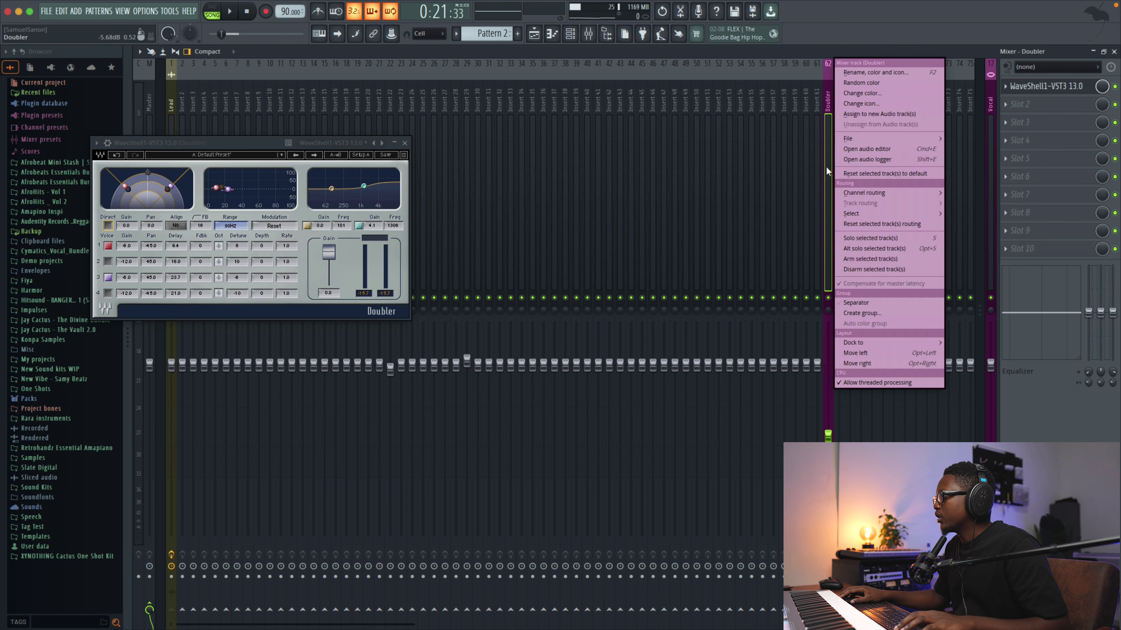
mouse_move(928, 342)
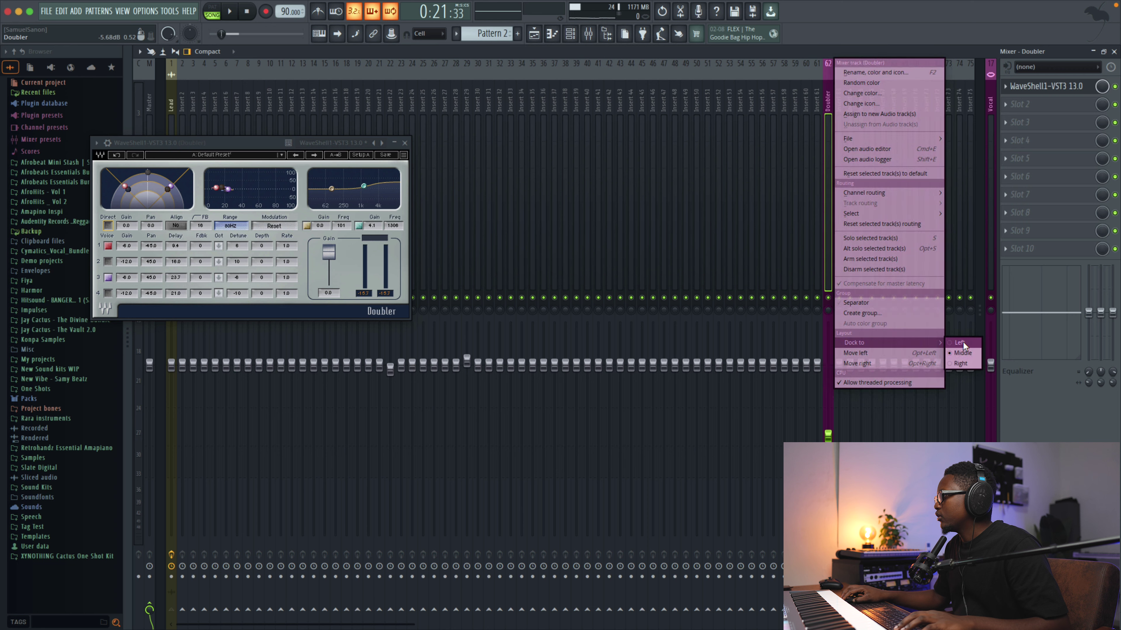
click(963, 366)
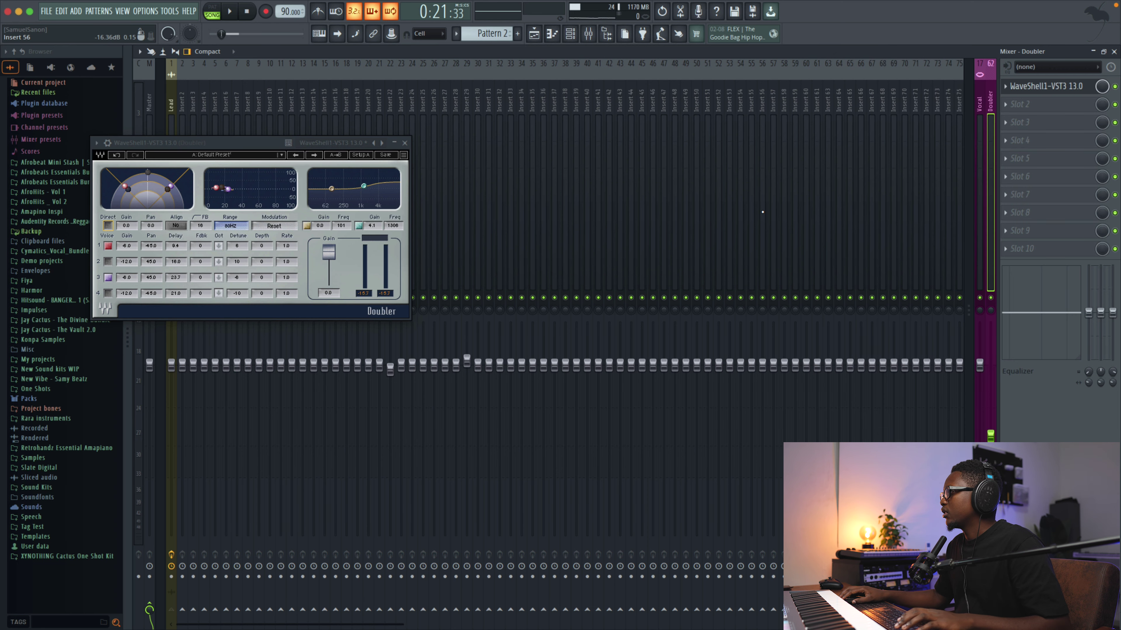
key(space)
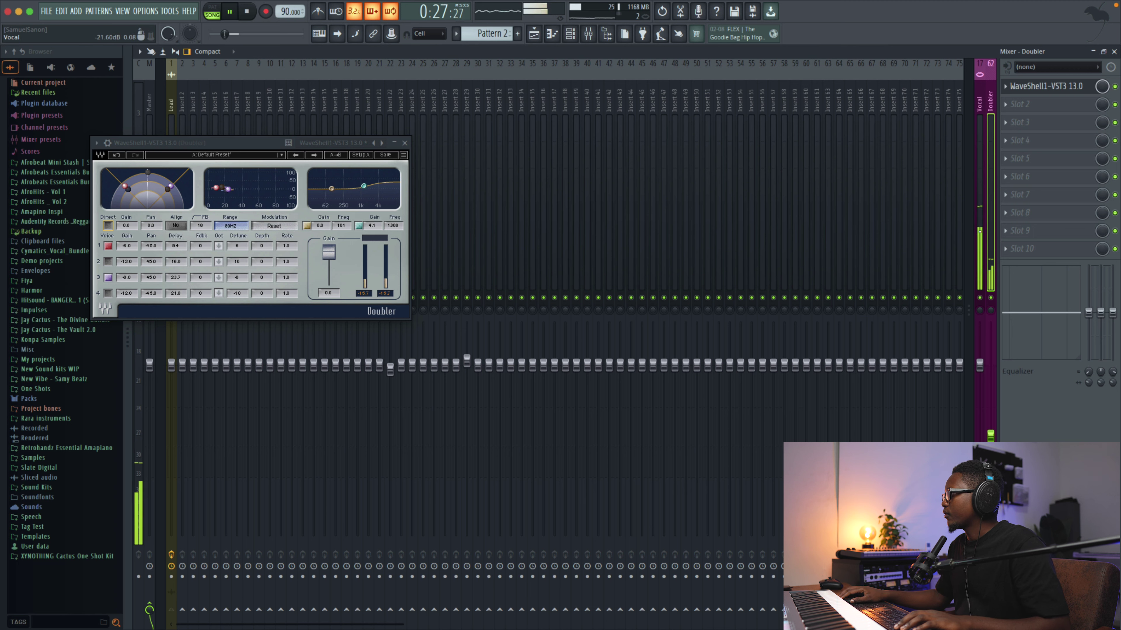
click(980, 199)
key(space)
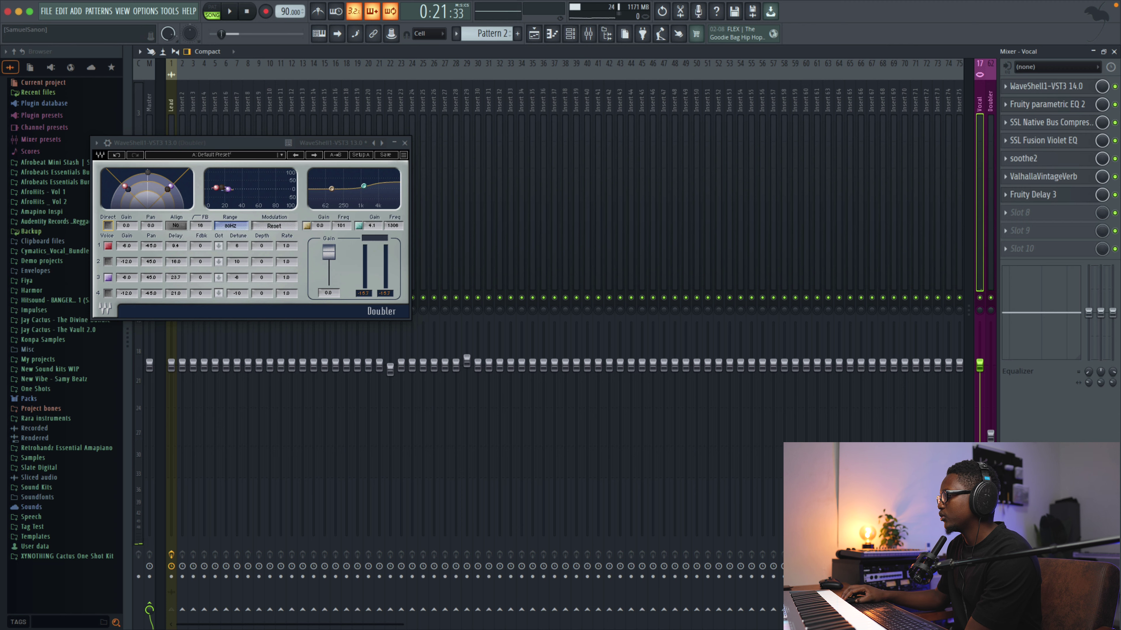
Load the Analog Obsession LALA leveling amplifier into Insert 60's first slot.
click(805, 270)
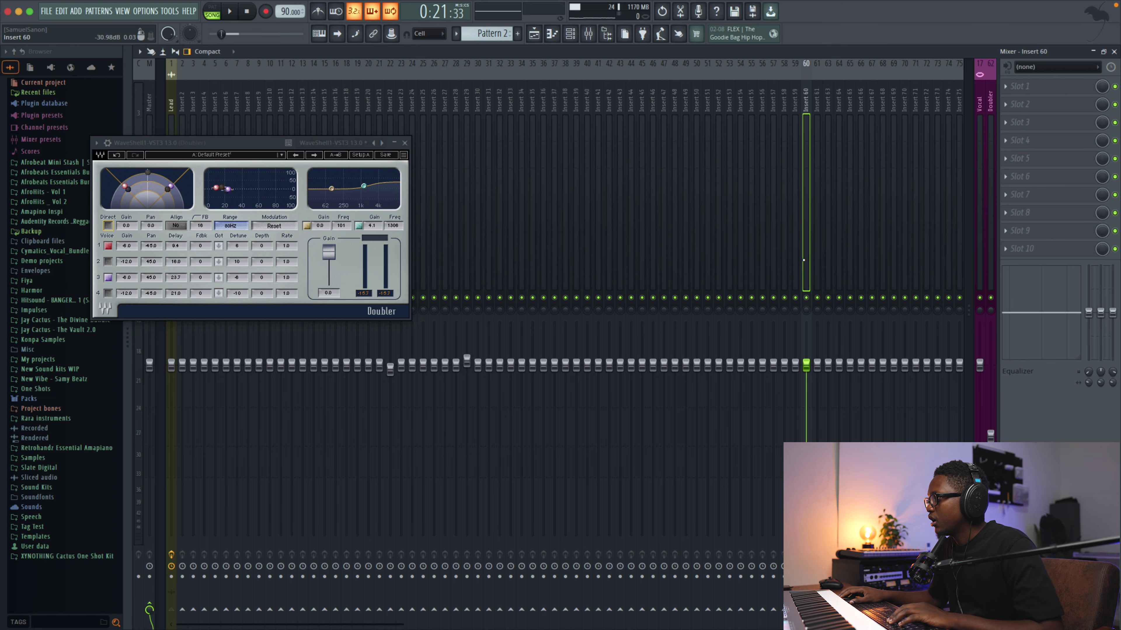
scroll(806, 245, right, 1)
click(1022, 92)
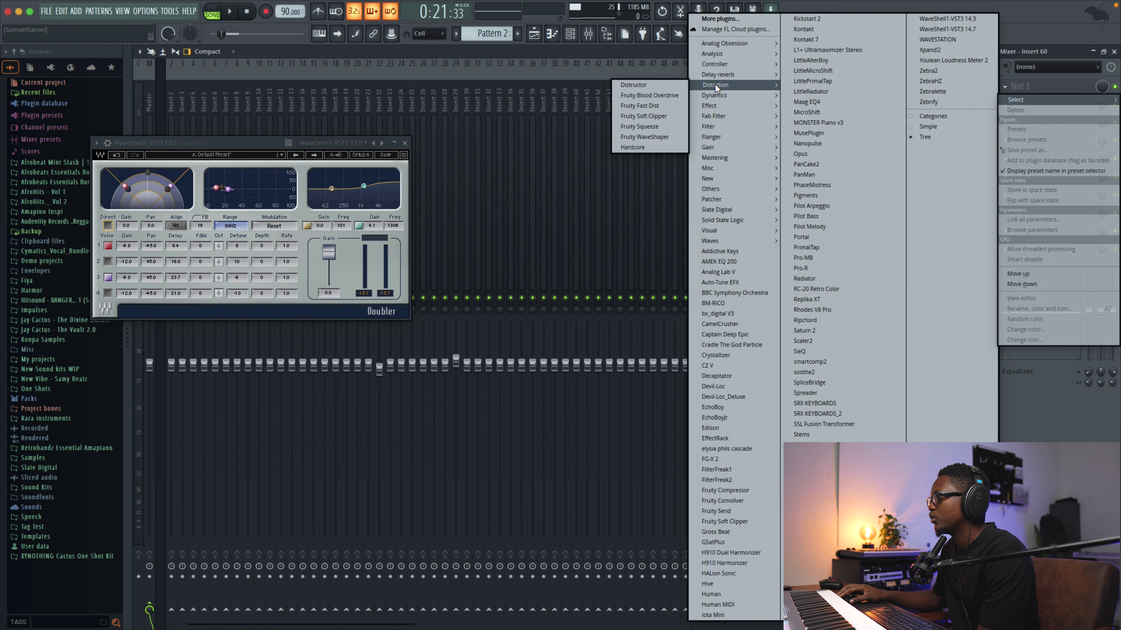
mouse_move(721, 43)
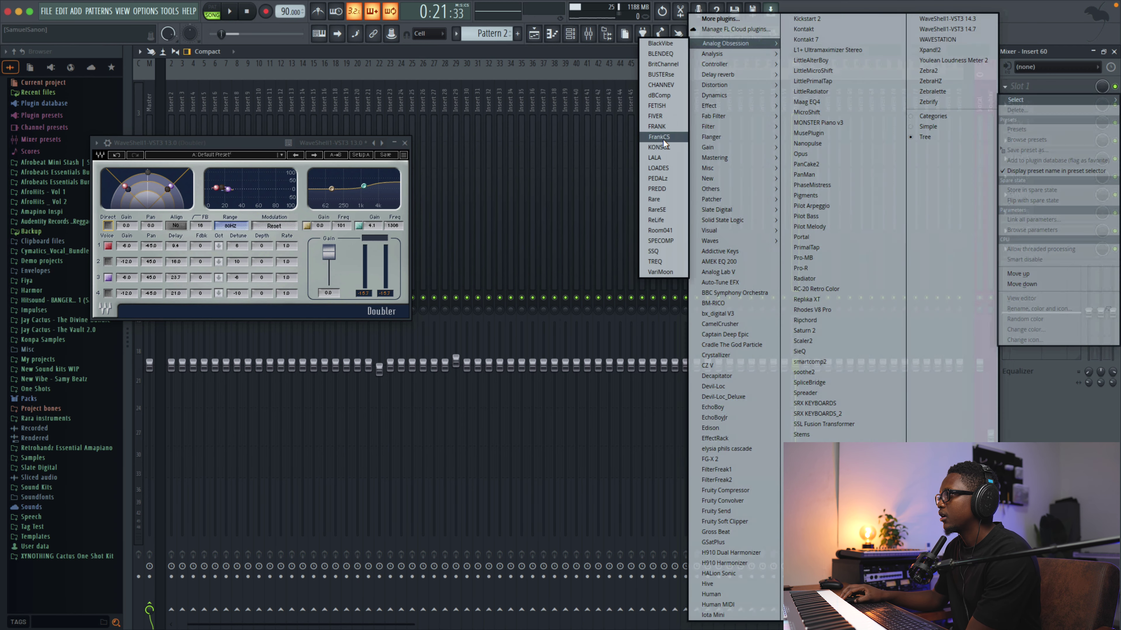
click(662, 157)
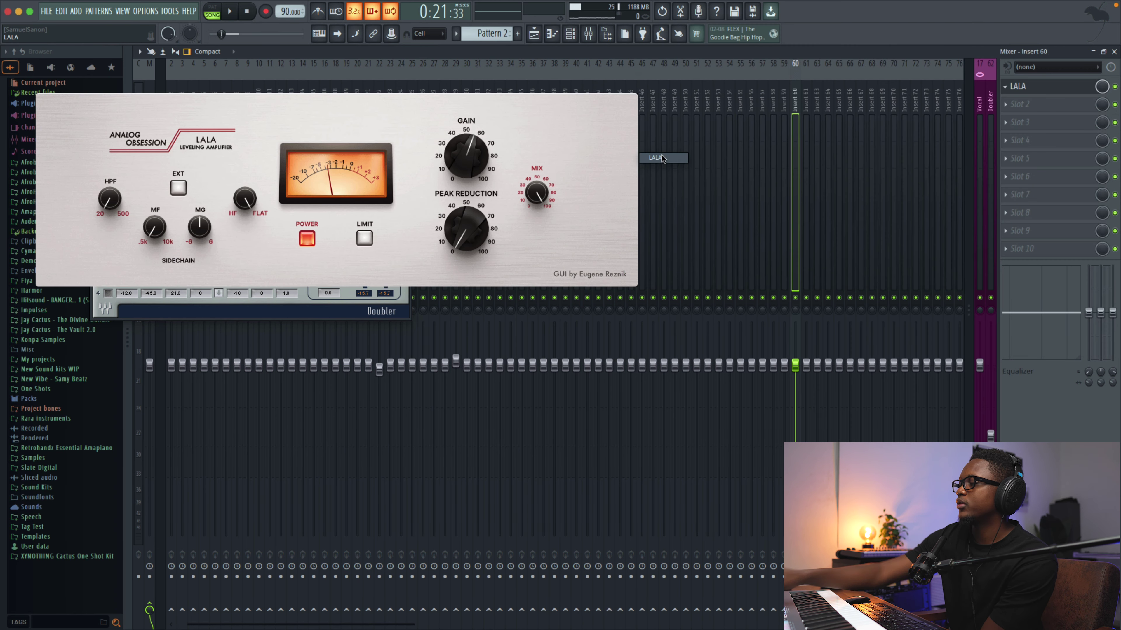
Raise LALA's gain to about 14.7 dB and peak reduction to about 47.5 while playing.
scroll(465, 152, up, 5)
key(space)
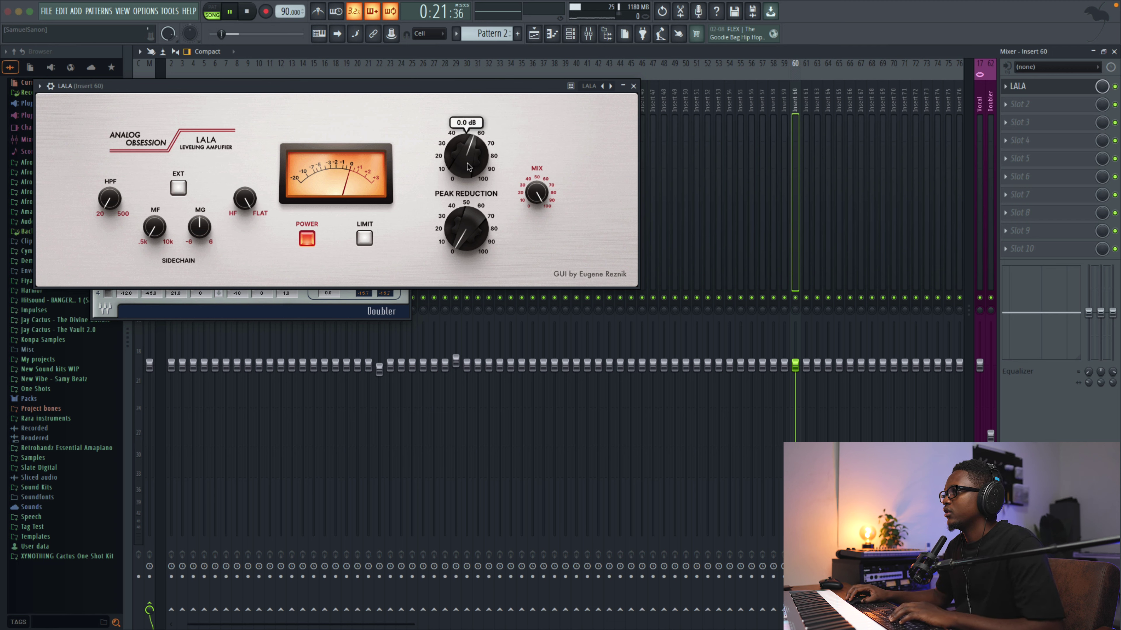
drag(466, 152, 463, 127)
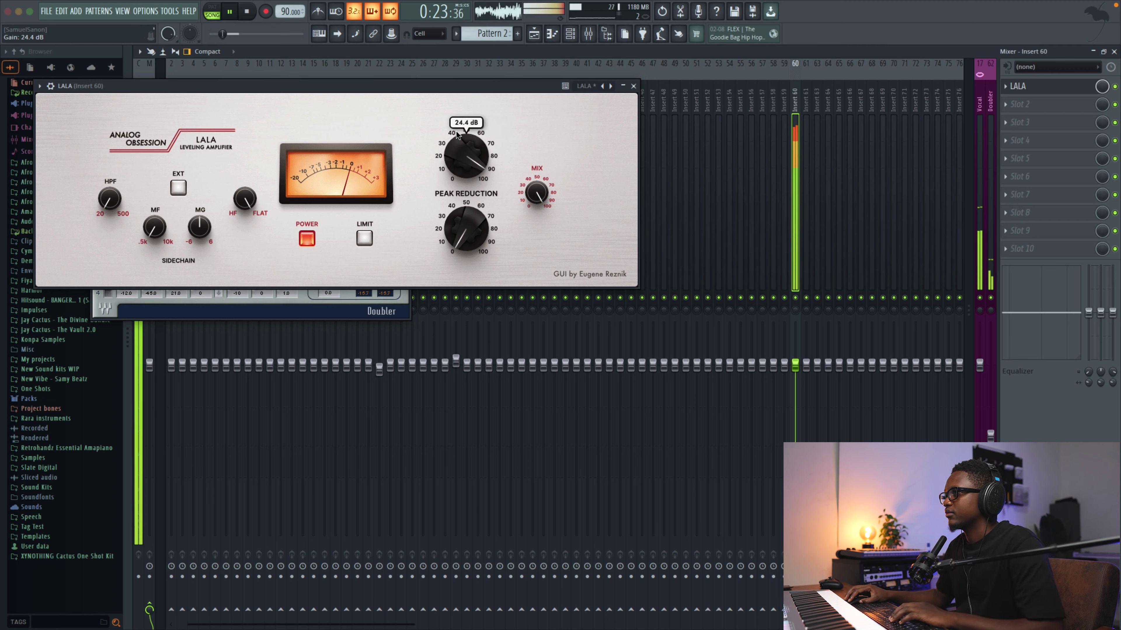
drag(464, 149, 464, 157)
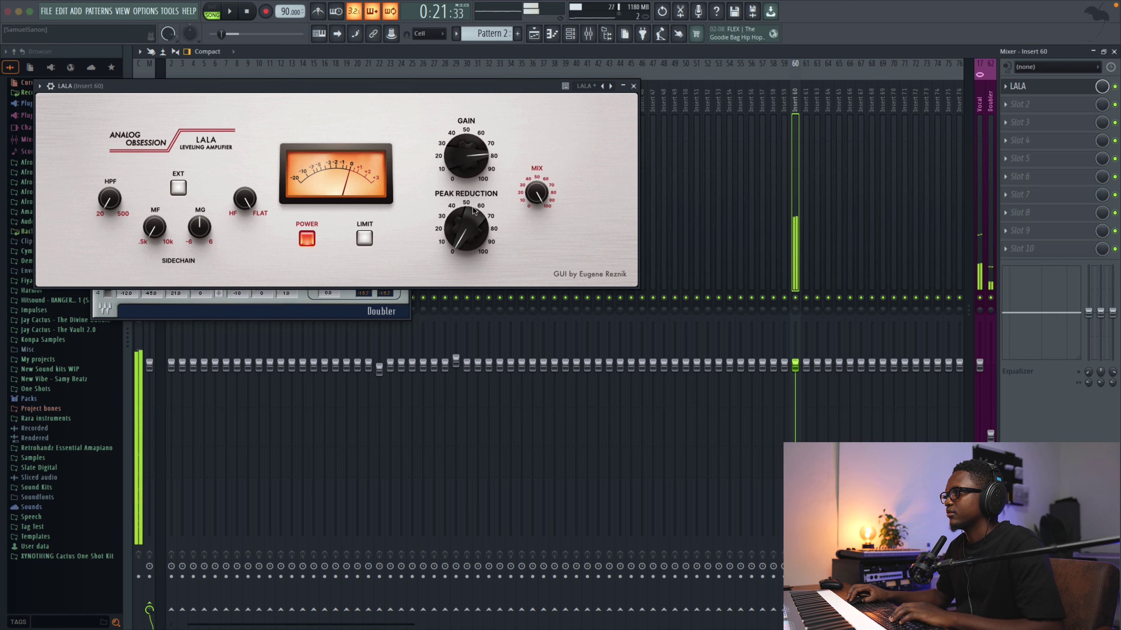
drag(466, 230, 462, 155)
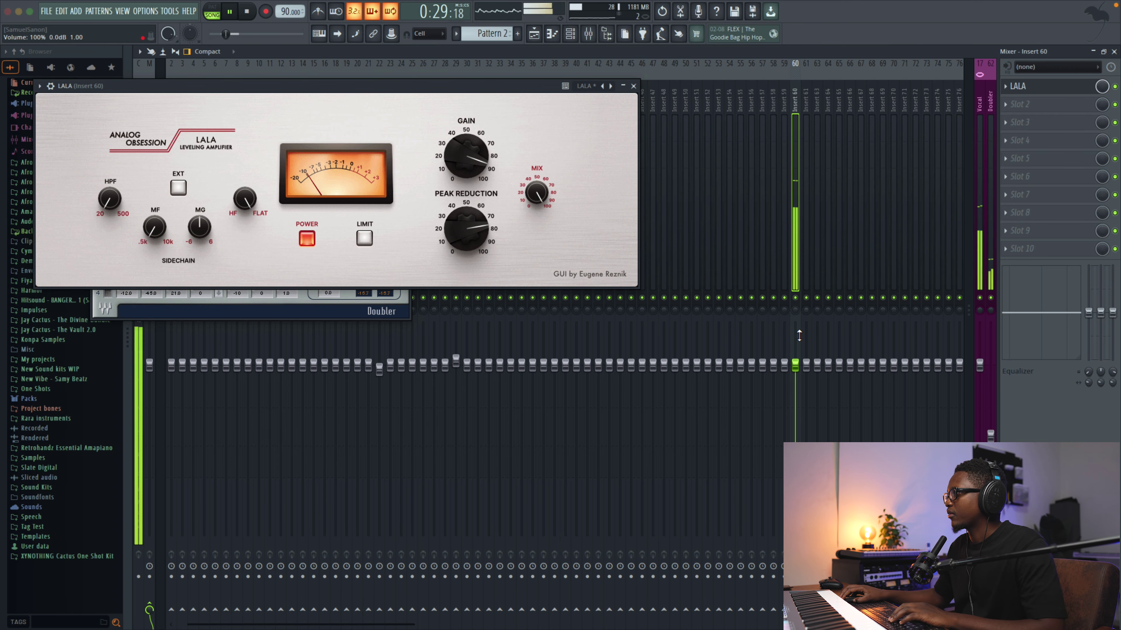
Drop Insert 60's fader to the bottom and close the LALA window.
drag(795, 364, 795, 534)
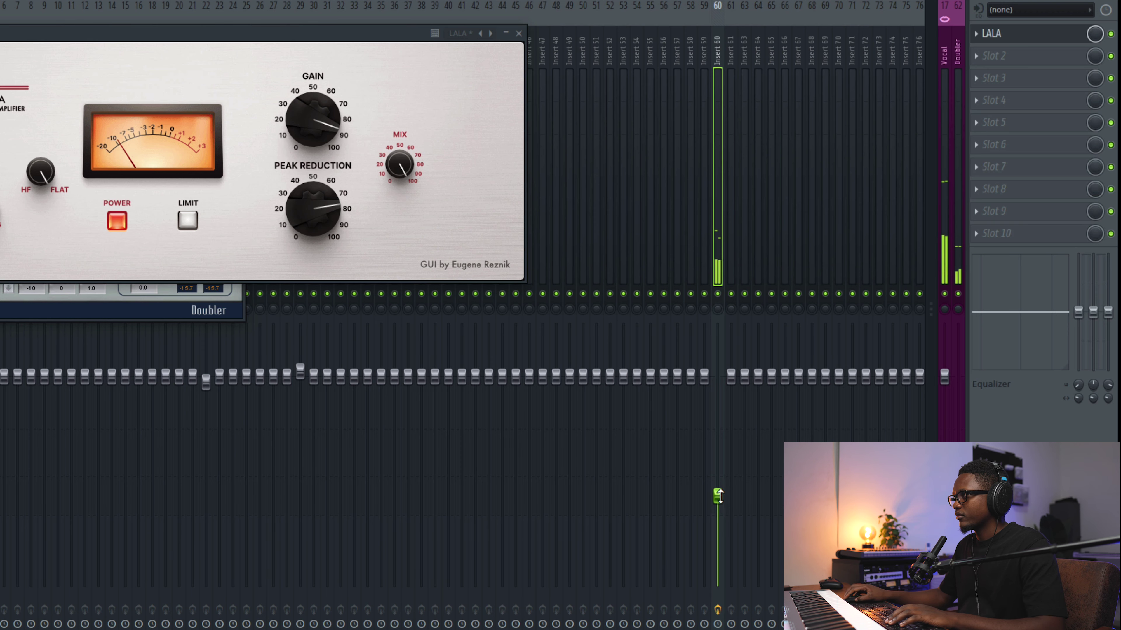
click(519, 33)
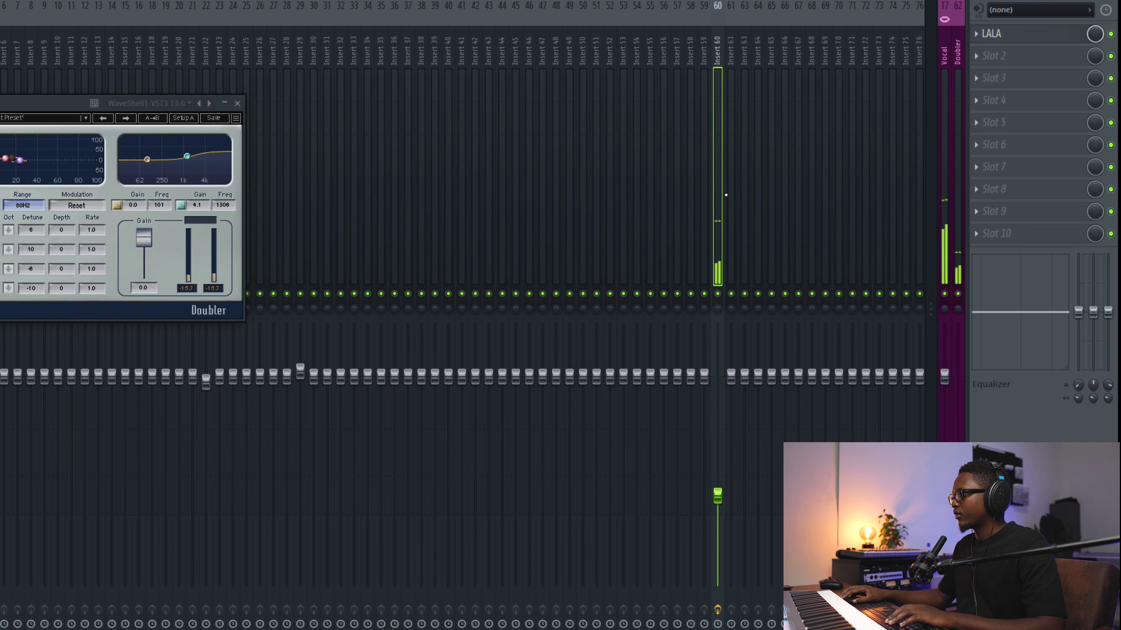